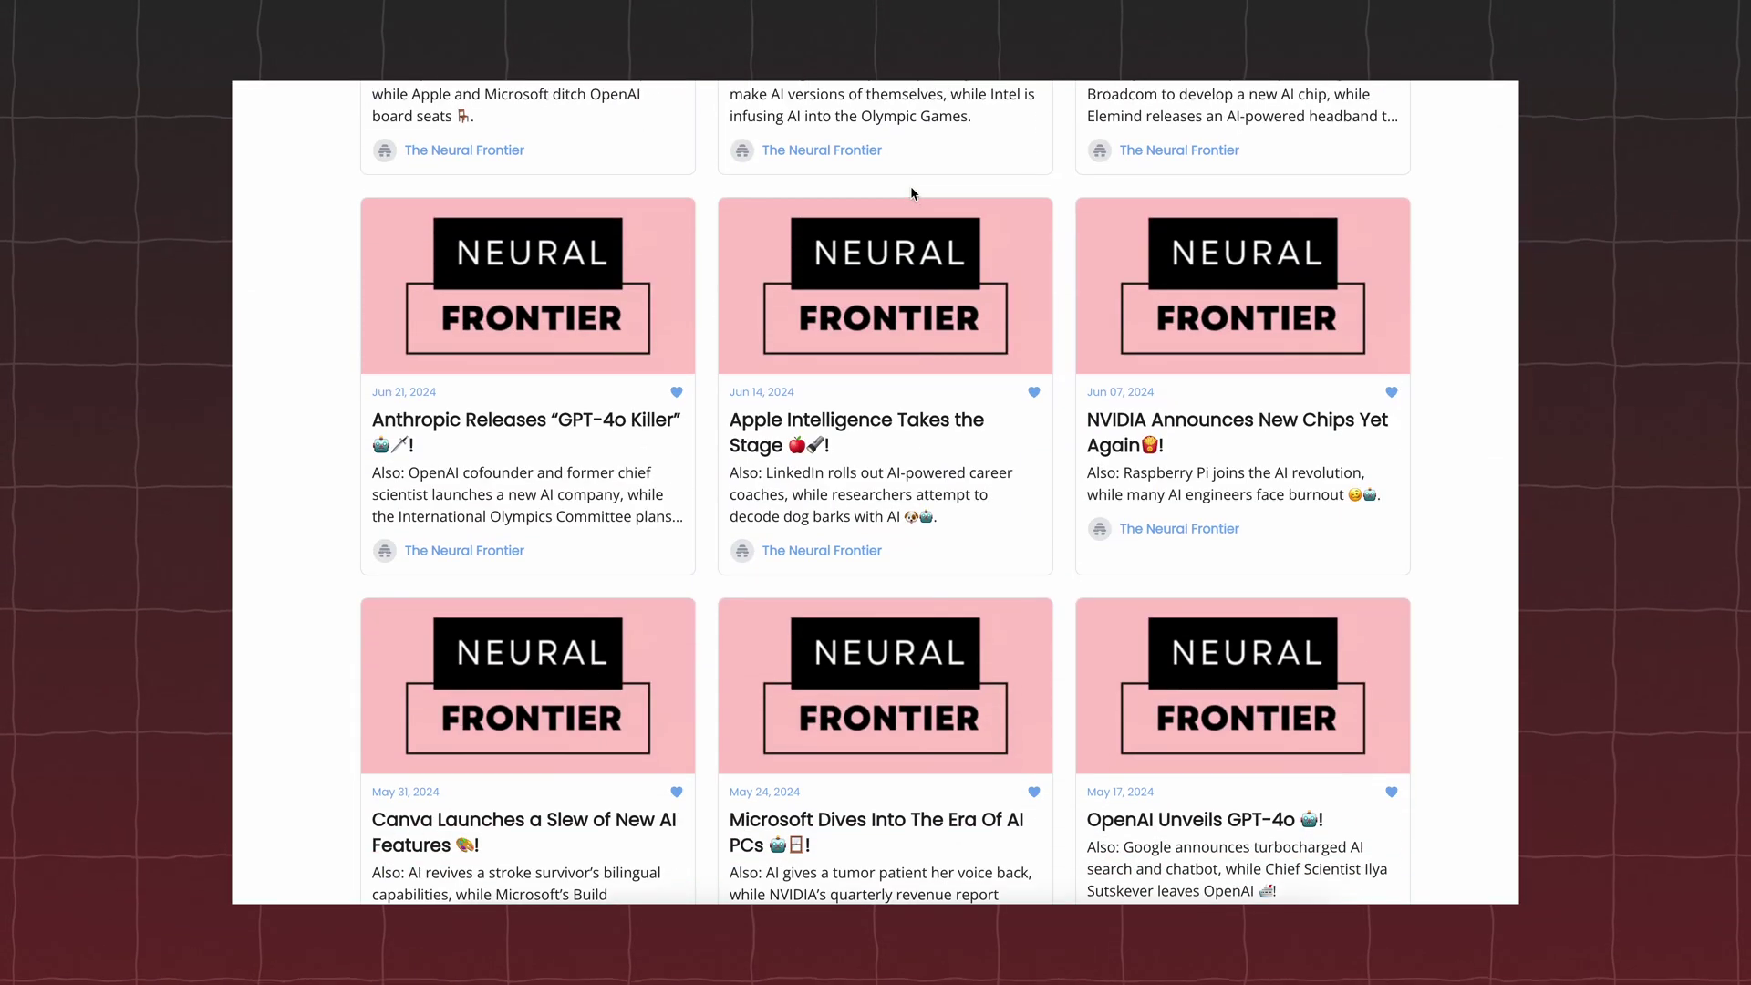
Send the 500-word blog post request about automation tools for software developers to Copilot.
scroll(913, 194, down, 15)
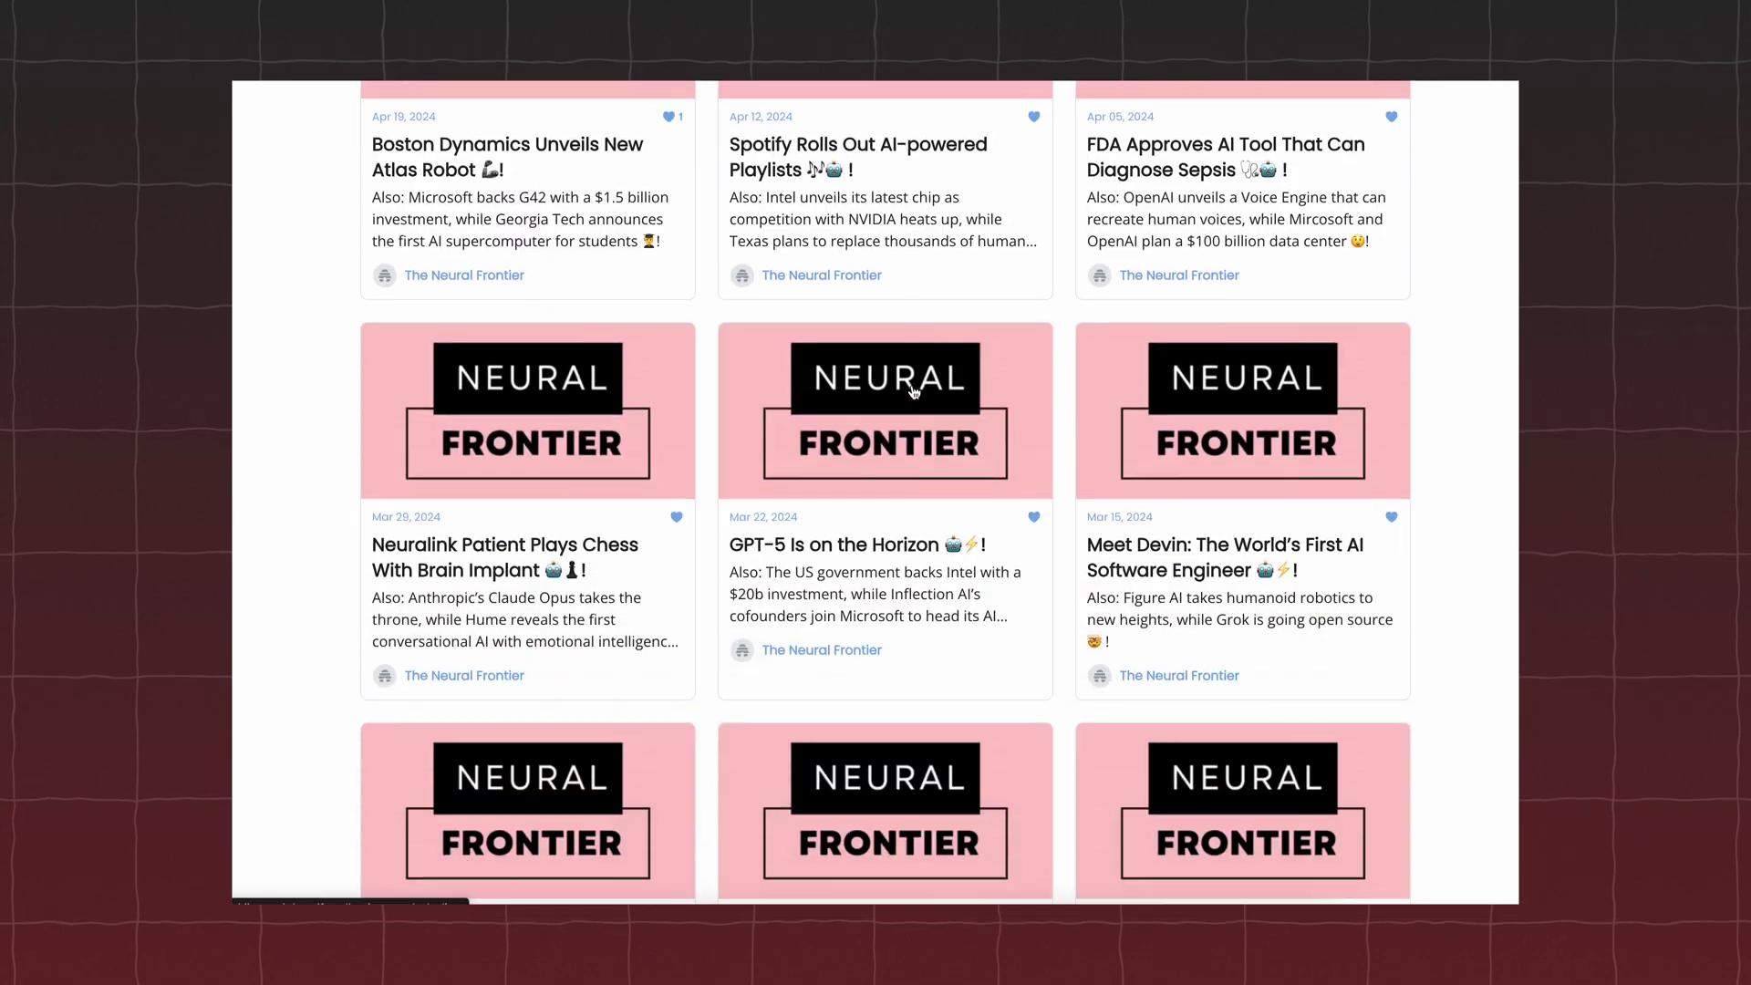
scroll(913, 392, down, 8)
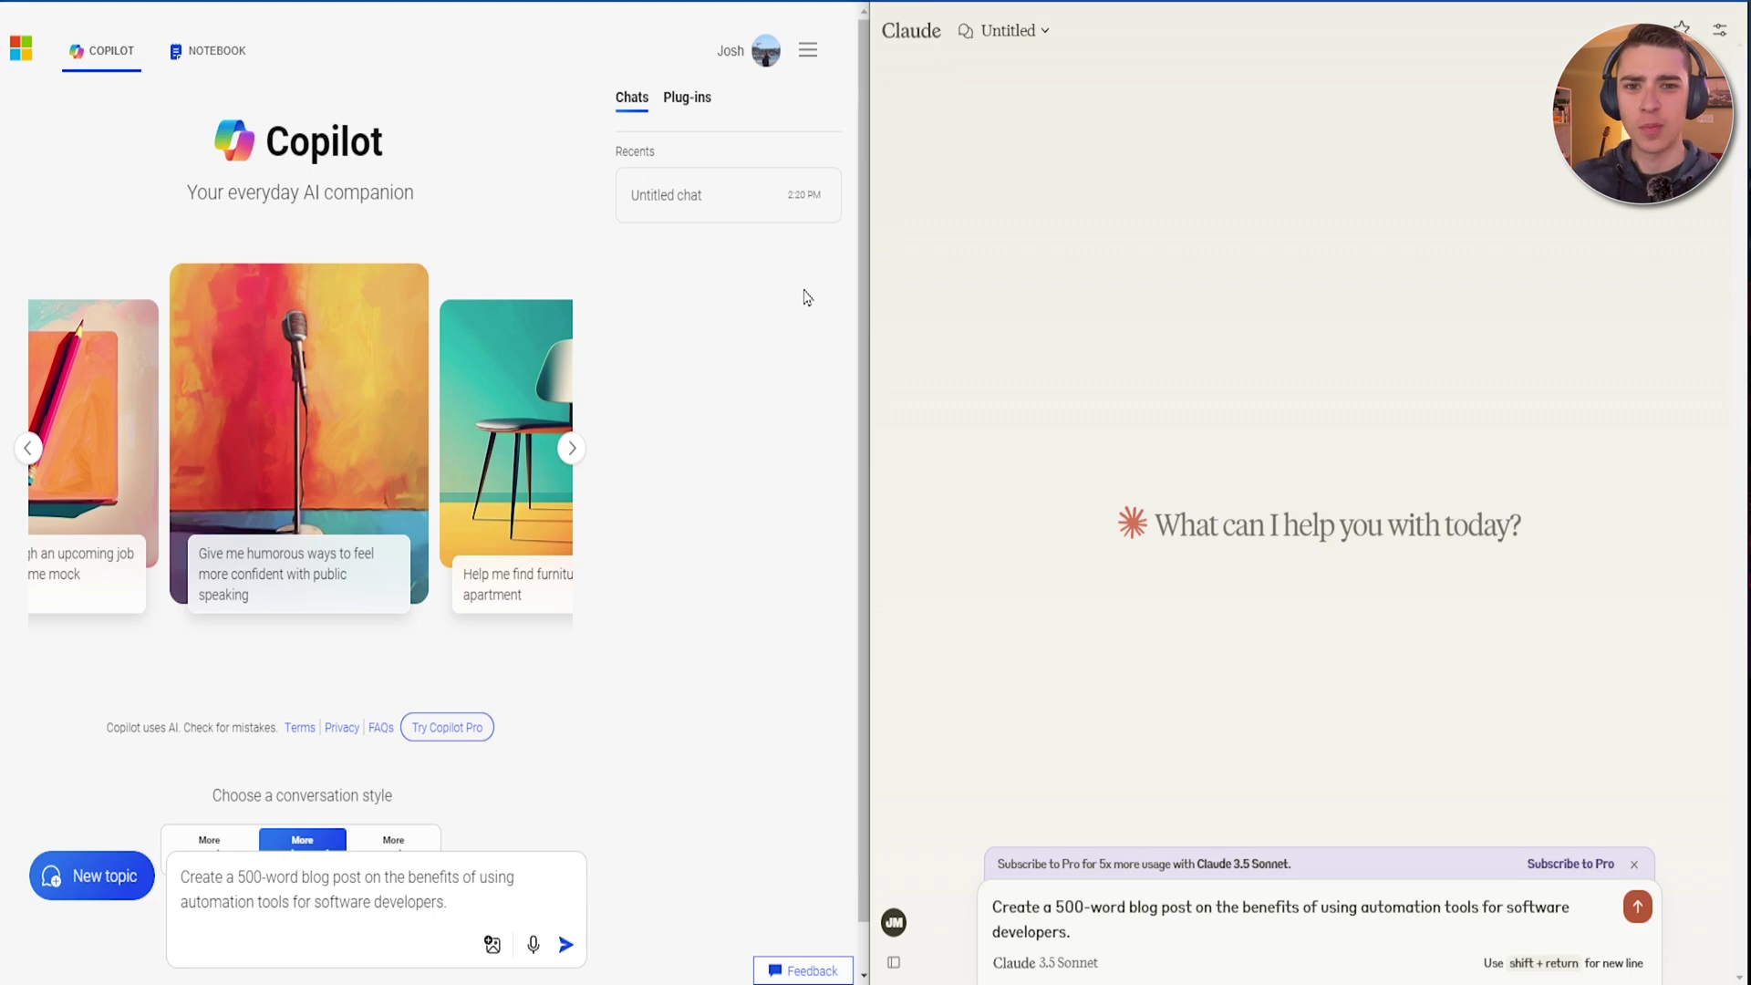
click(566, 944)
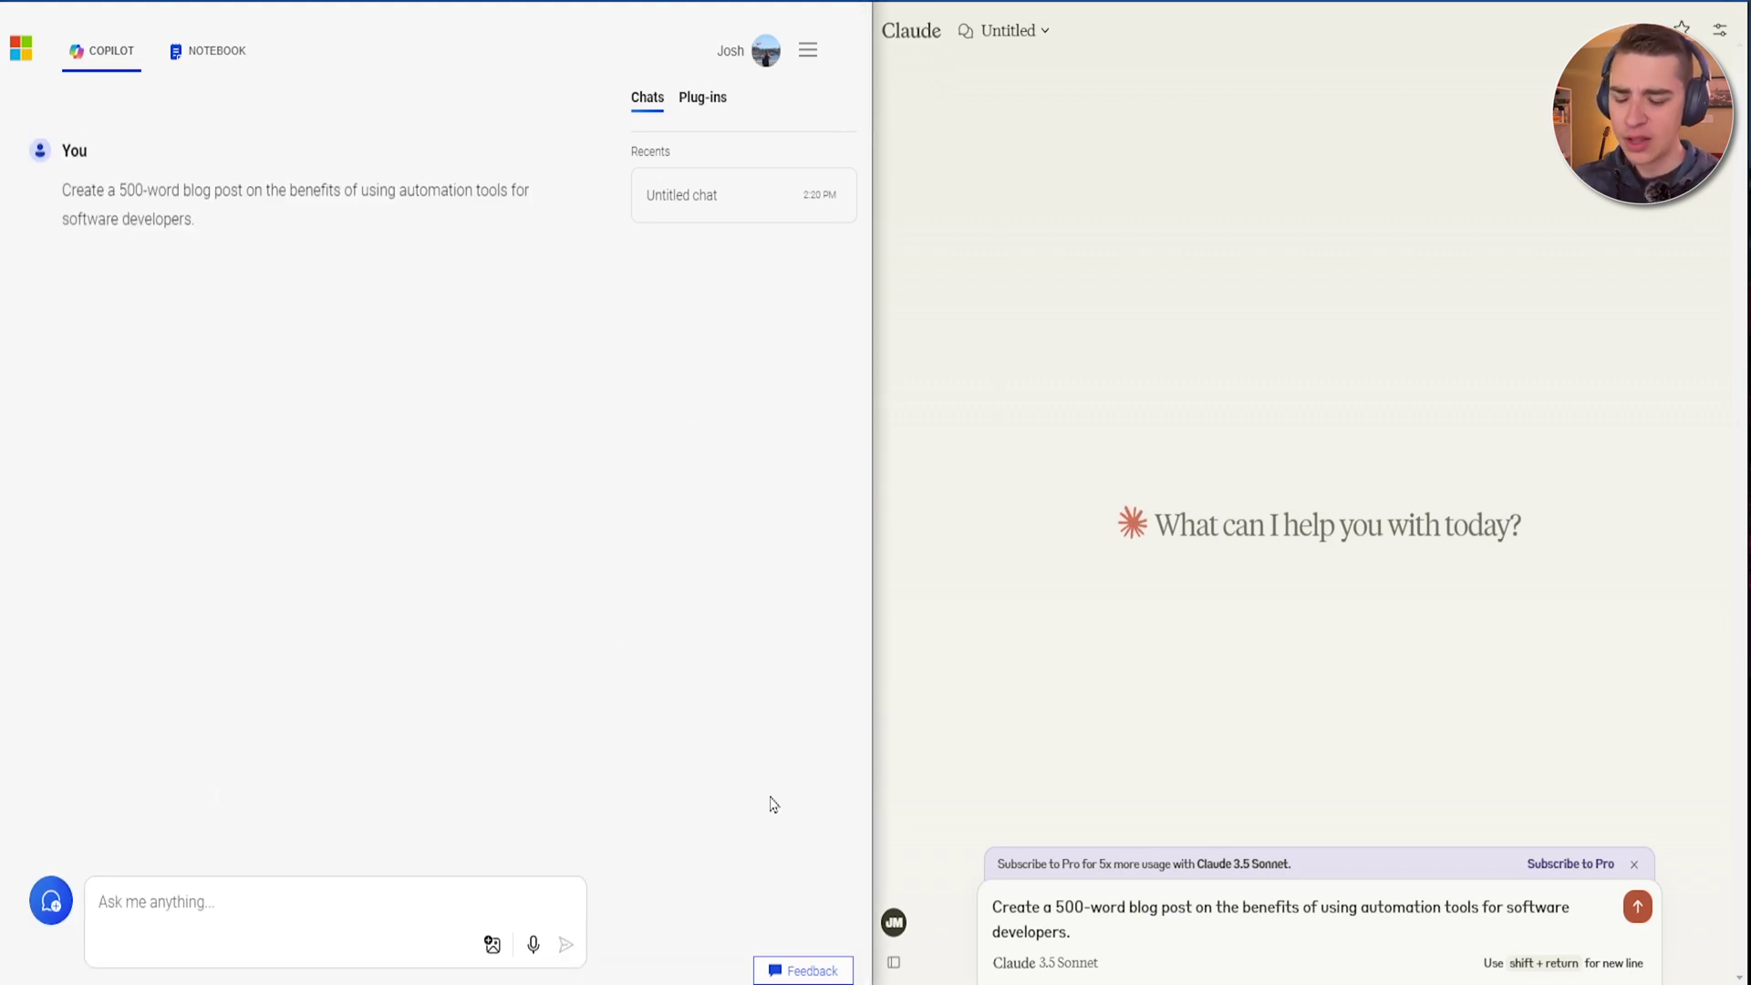
Send the same blog post request to Claude and start reading Copilot's numbered sections.
click(1637, 906)
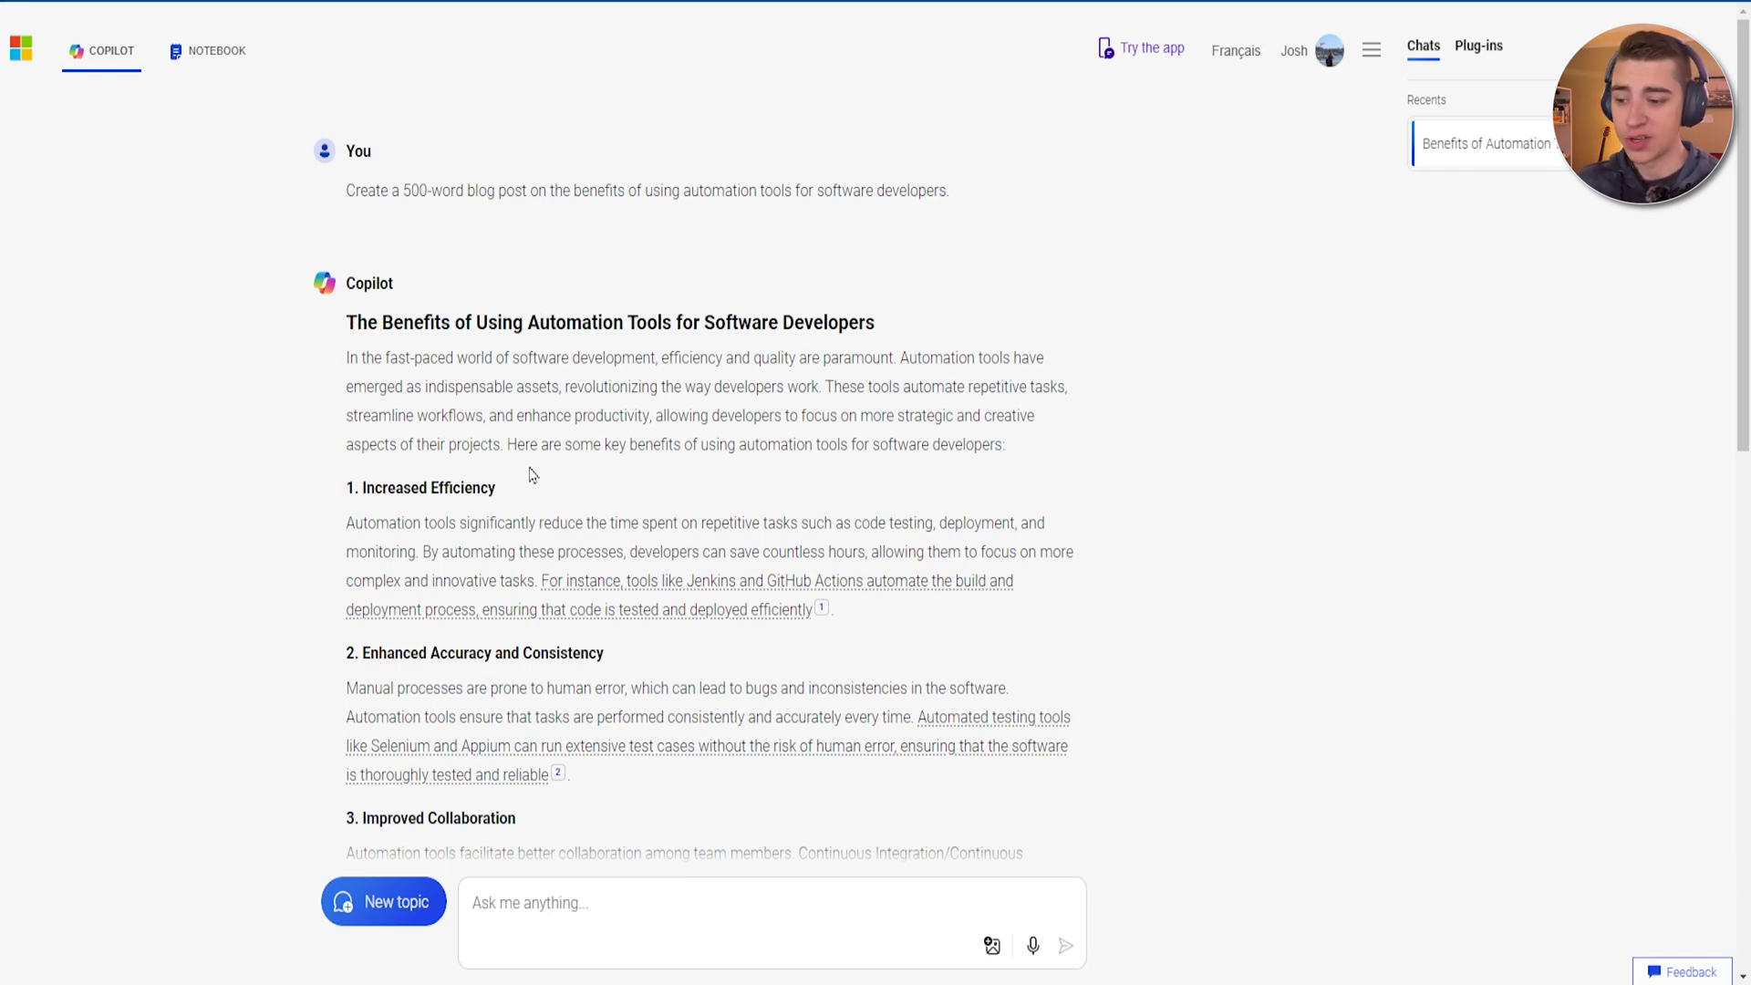
scroll(533, 475, down, 3)
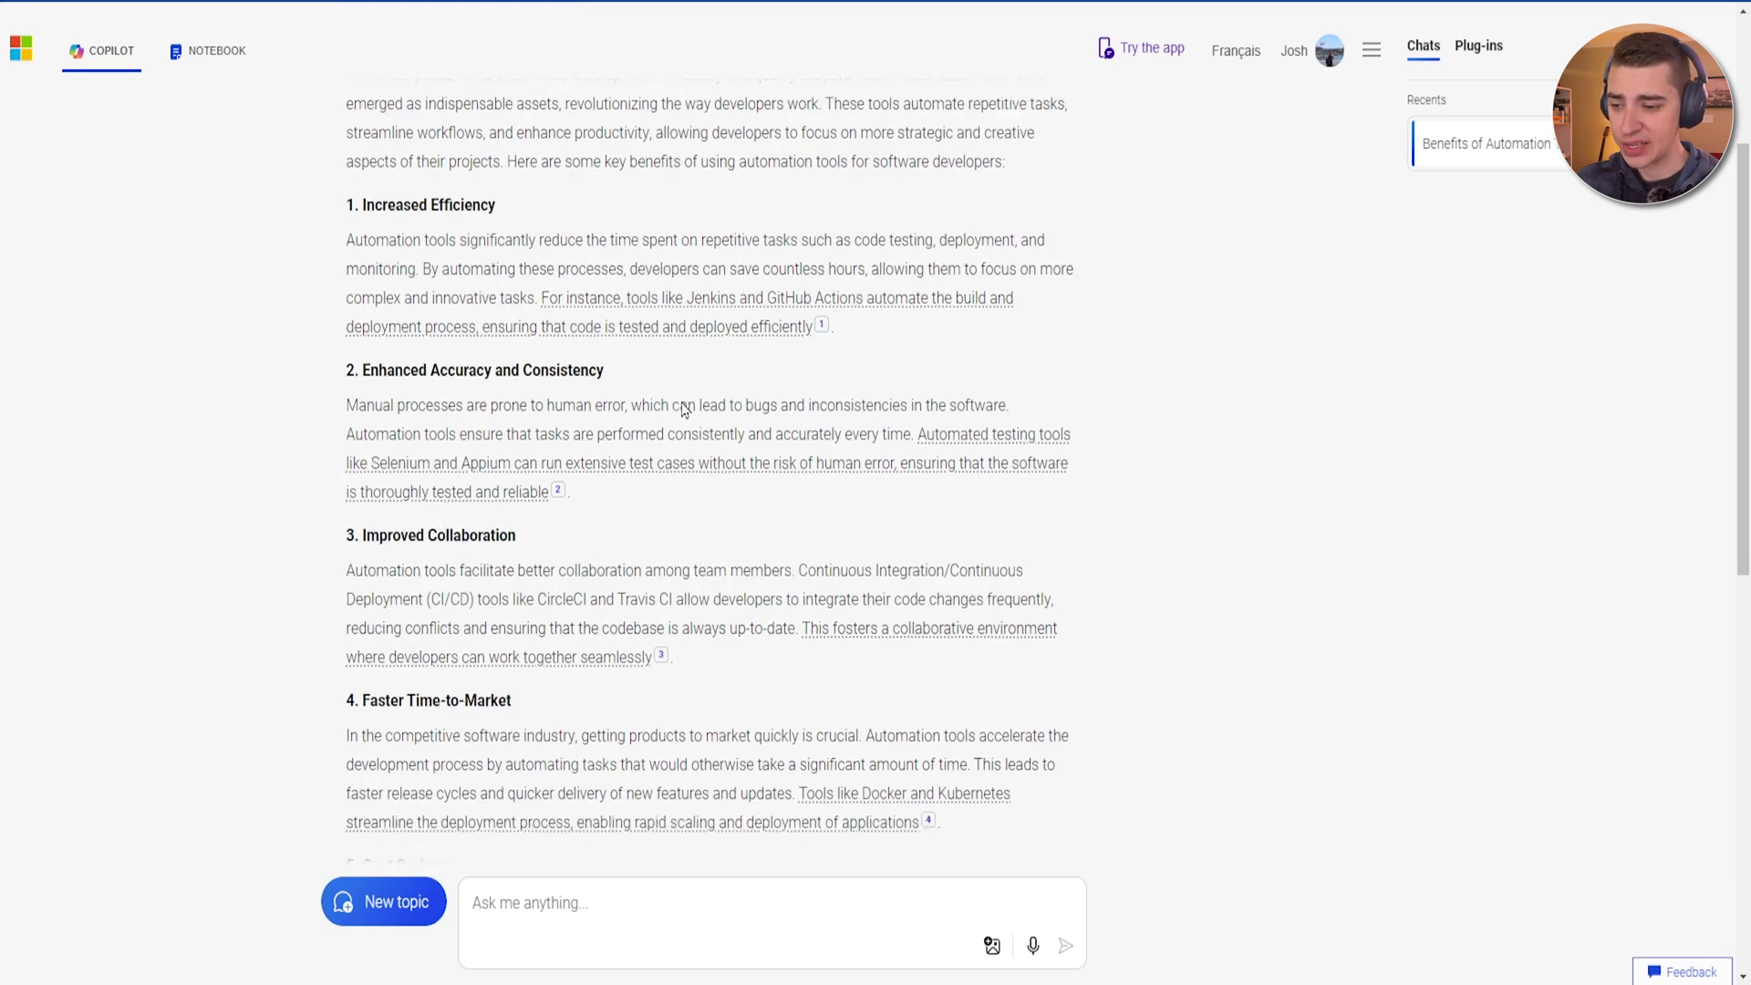
scroll(639, 420, down, 2)
scroll(547, 356, down, 3)
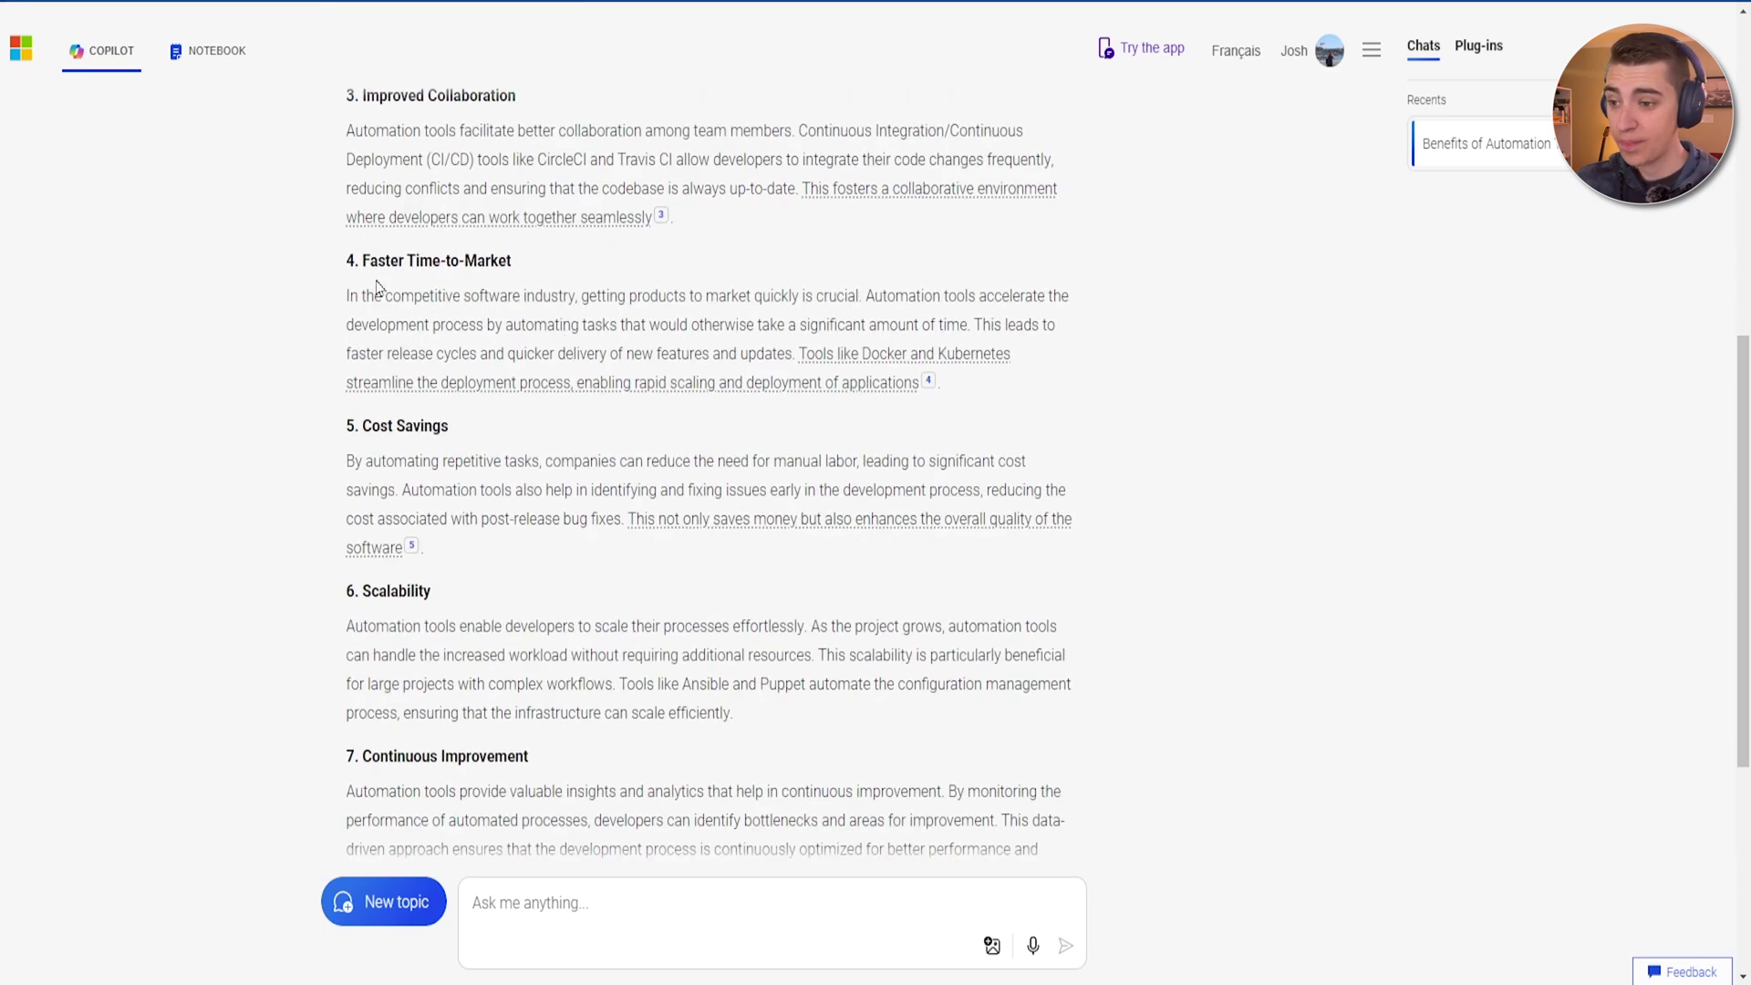
scroll(538, 330, down, 3)
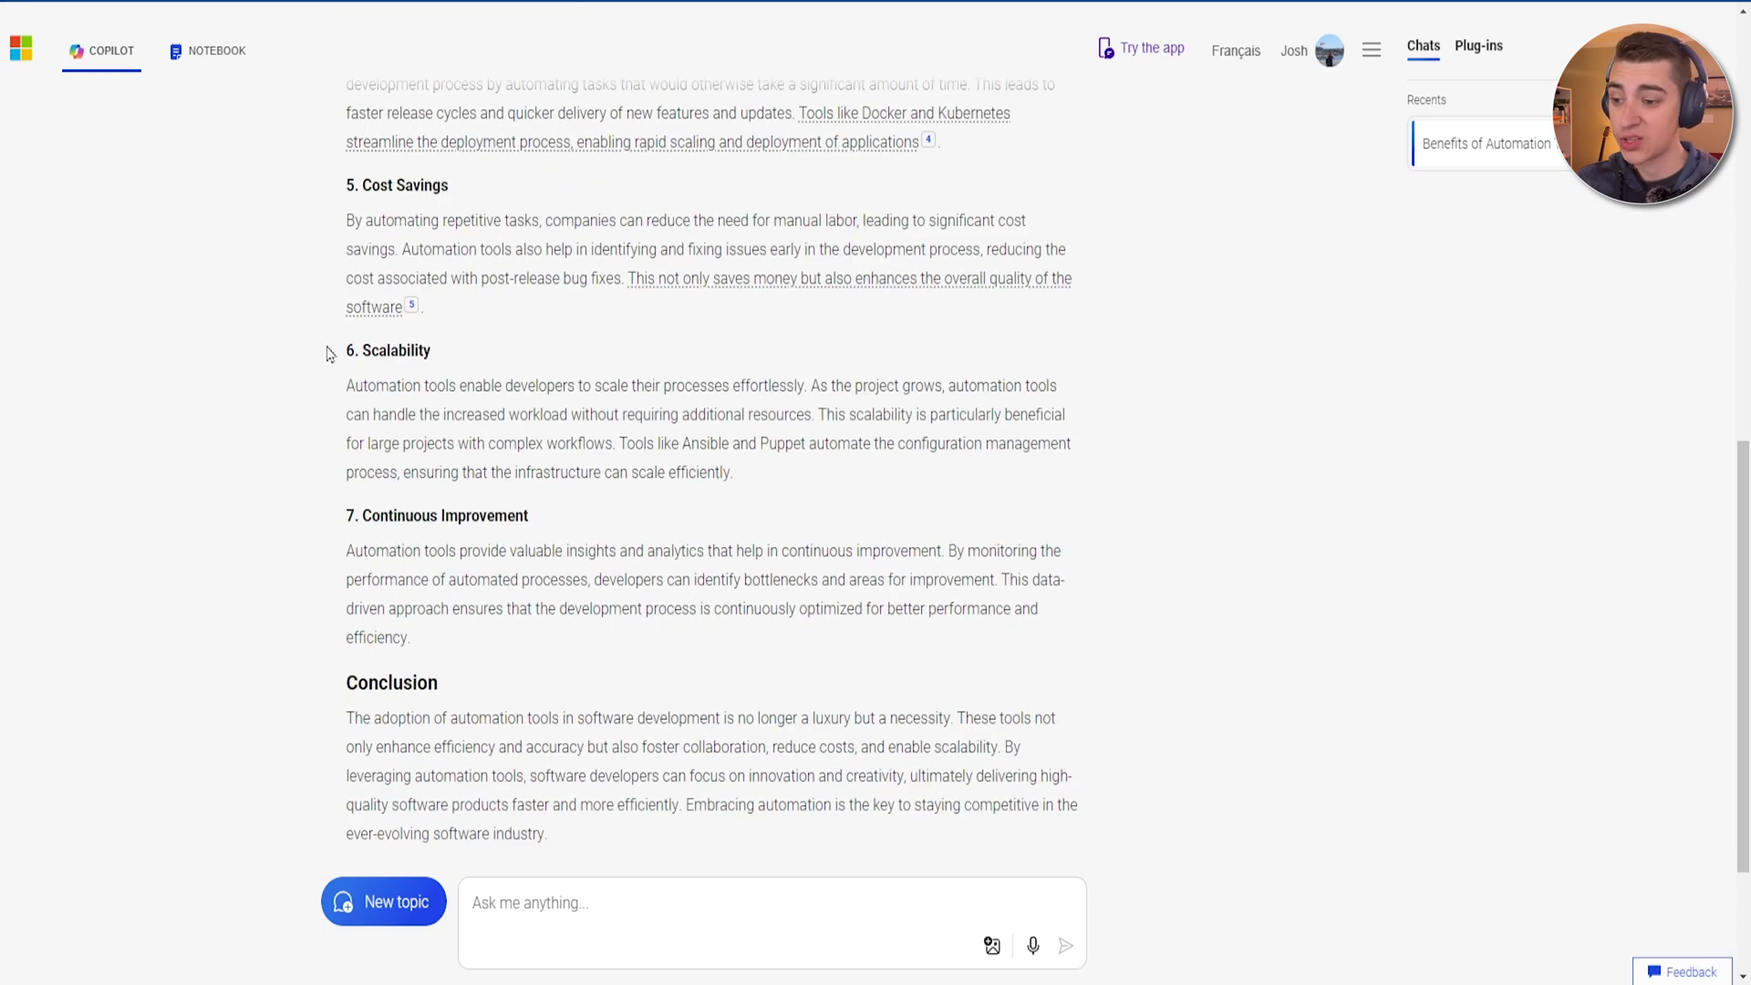
Read Copilot's seven-section post down to its Conclusion and sources.
scroll(424, 351, down, 2)
scroll(632, 415, up, 3)
scroll(401, 251, down, 3)
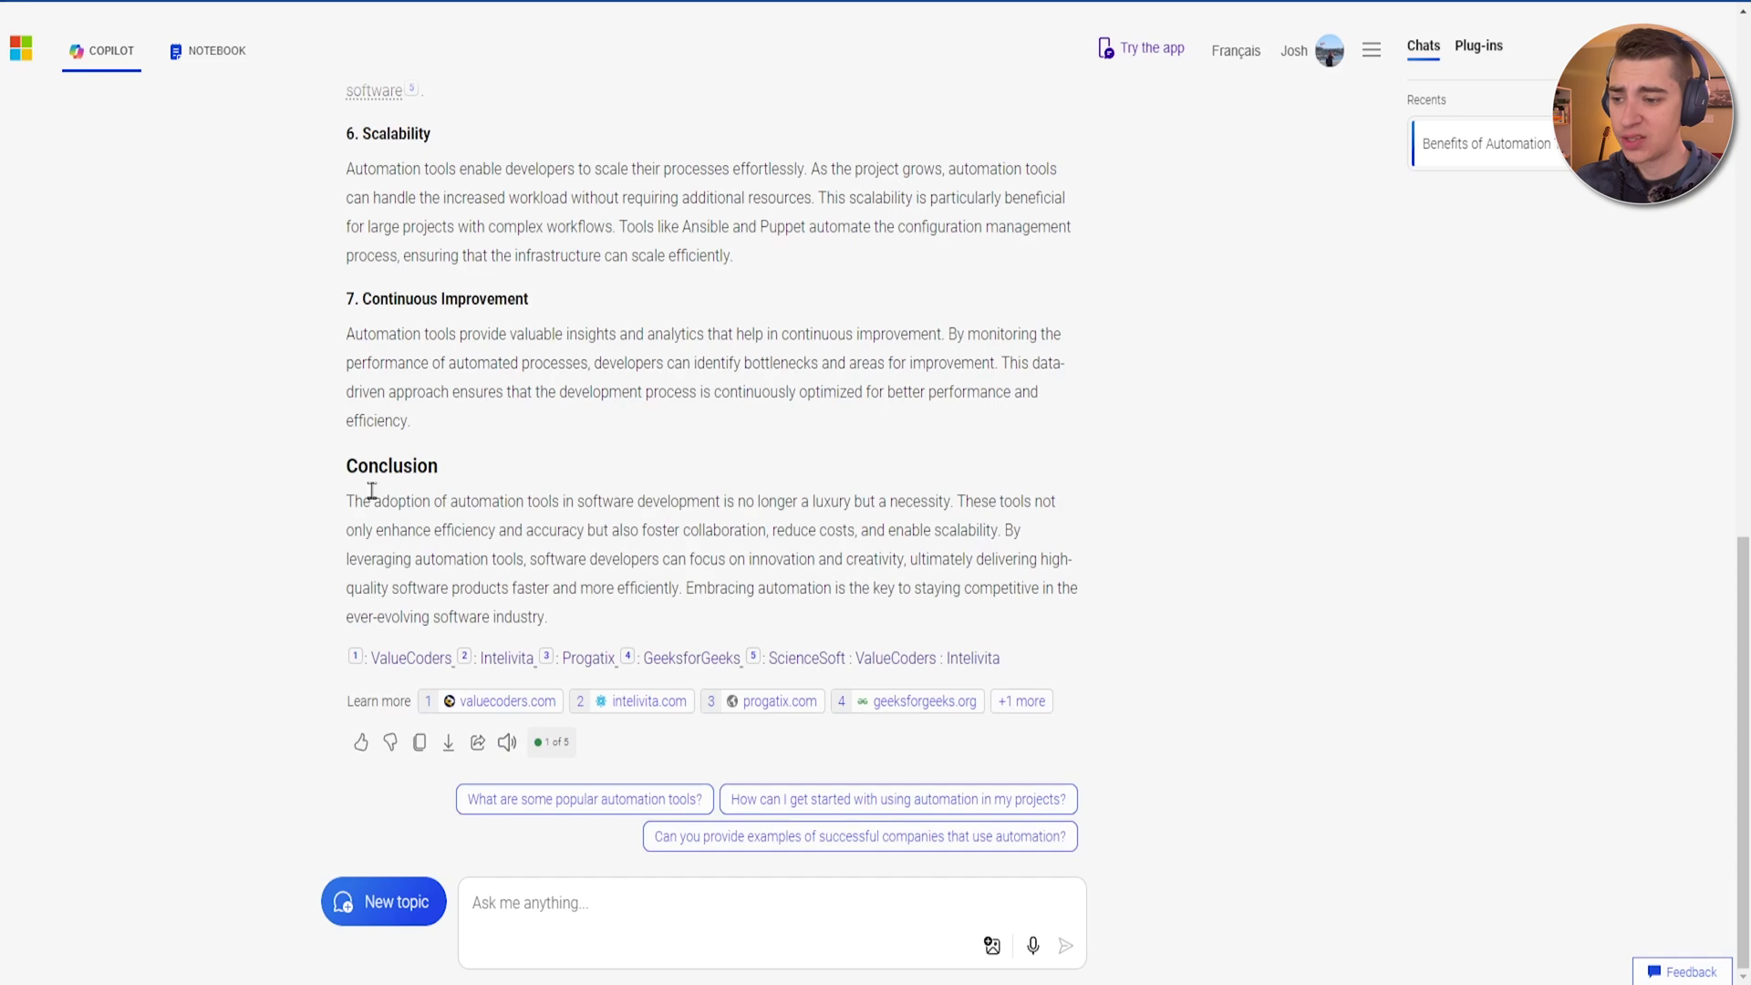
scroll(370, 488, up, 8)
scroll(380, 461, up, 3)
scroll(203, 747, down, 11)
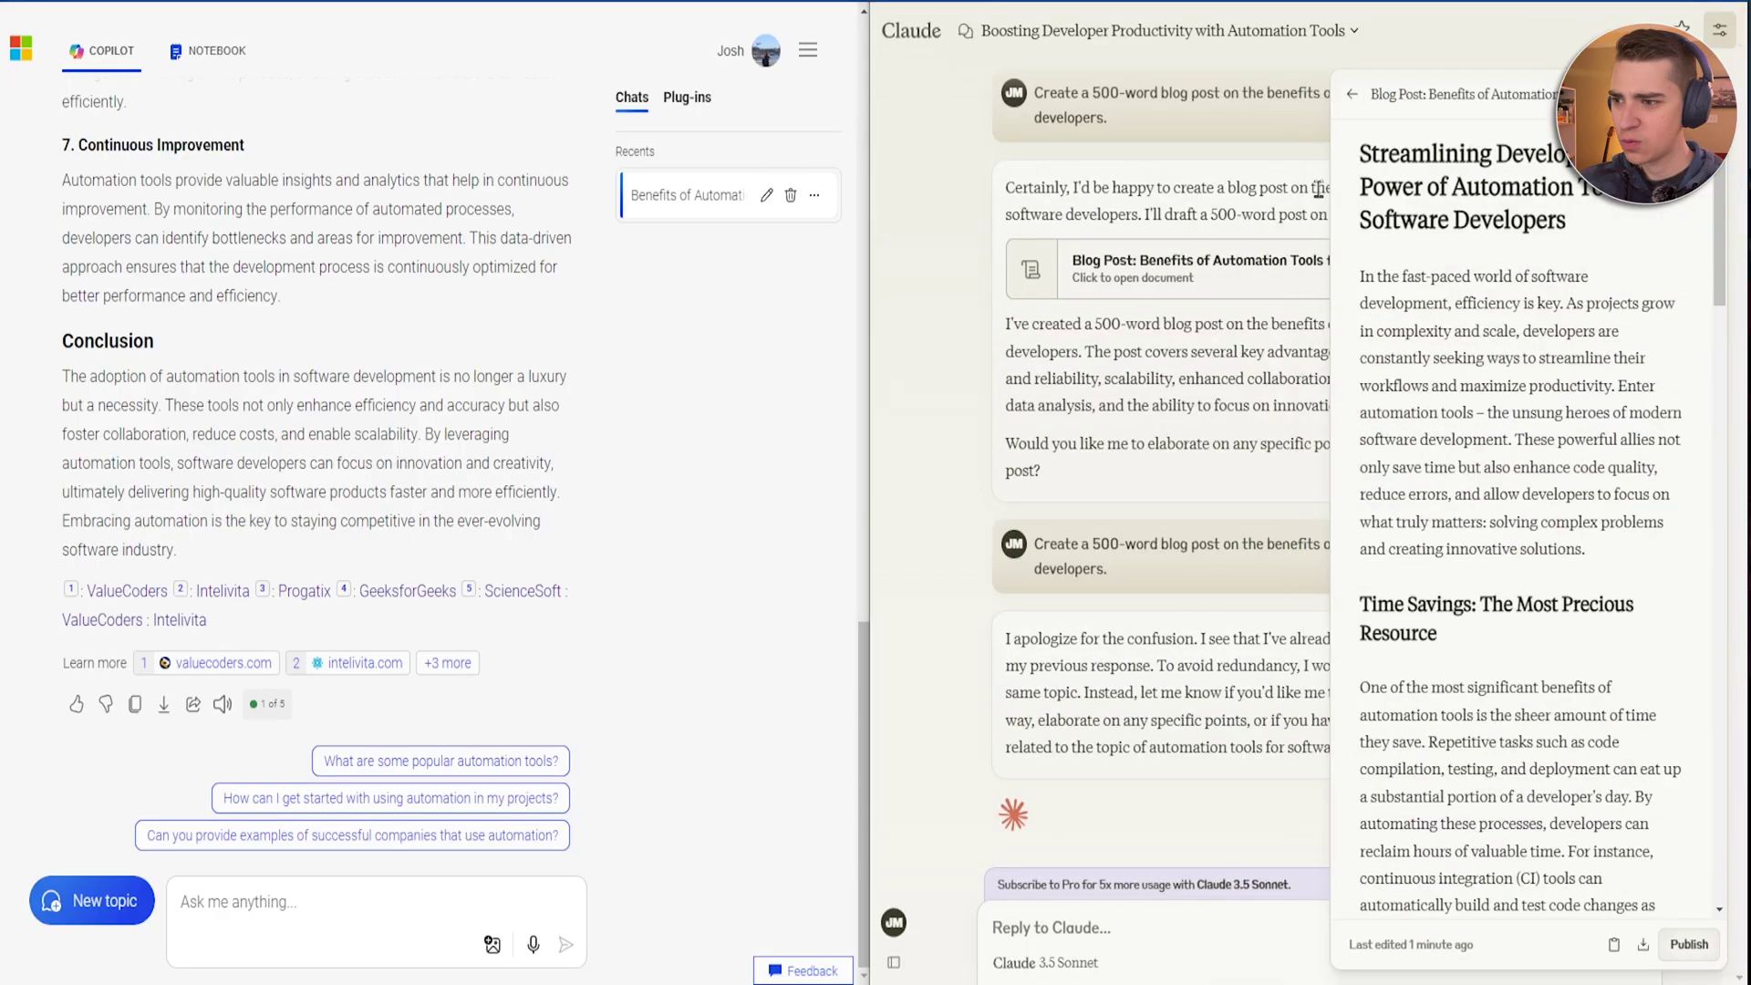
Read Claude's Blog Post document through 'Focus on Innovation' and 'Getting Started with Automation'.
scroll(360, 466, up, 10)
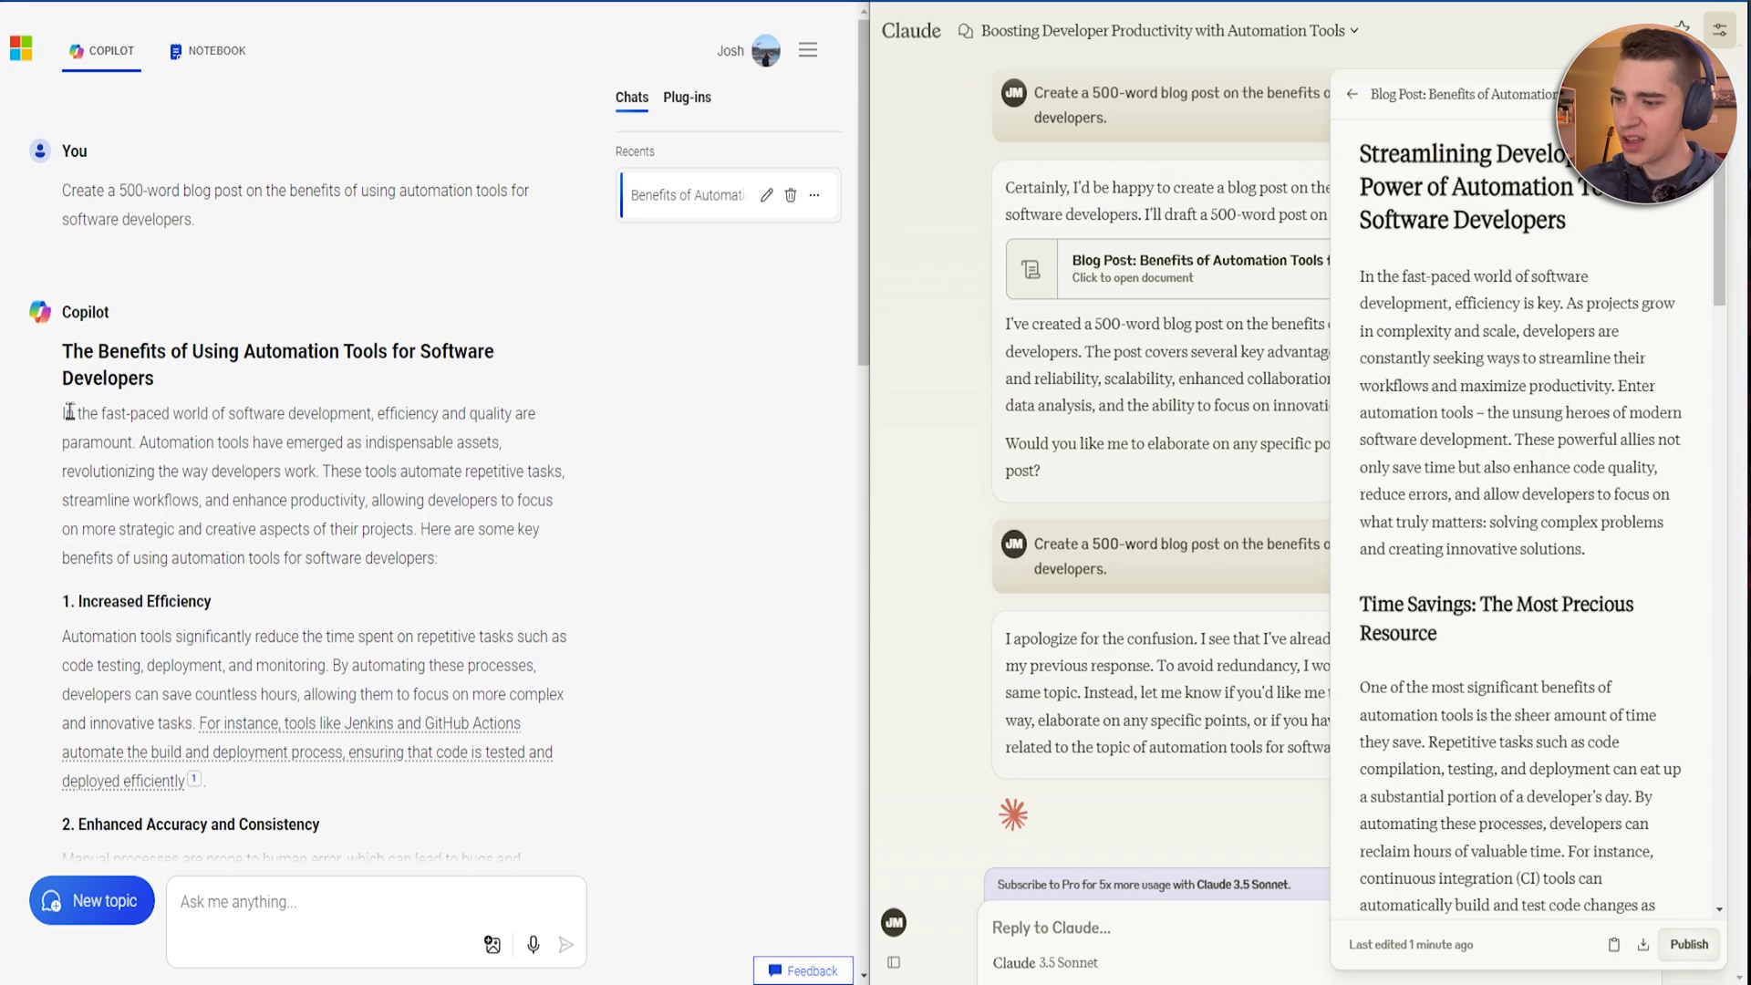
scroll(71, 412, down, 5)
scroll(206, 409, up, 5)
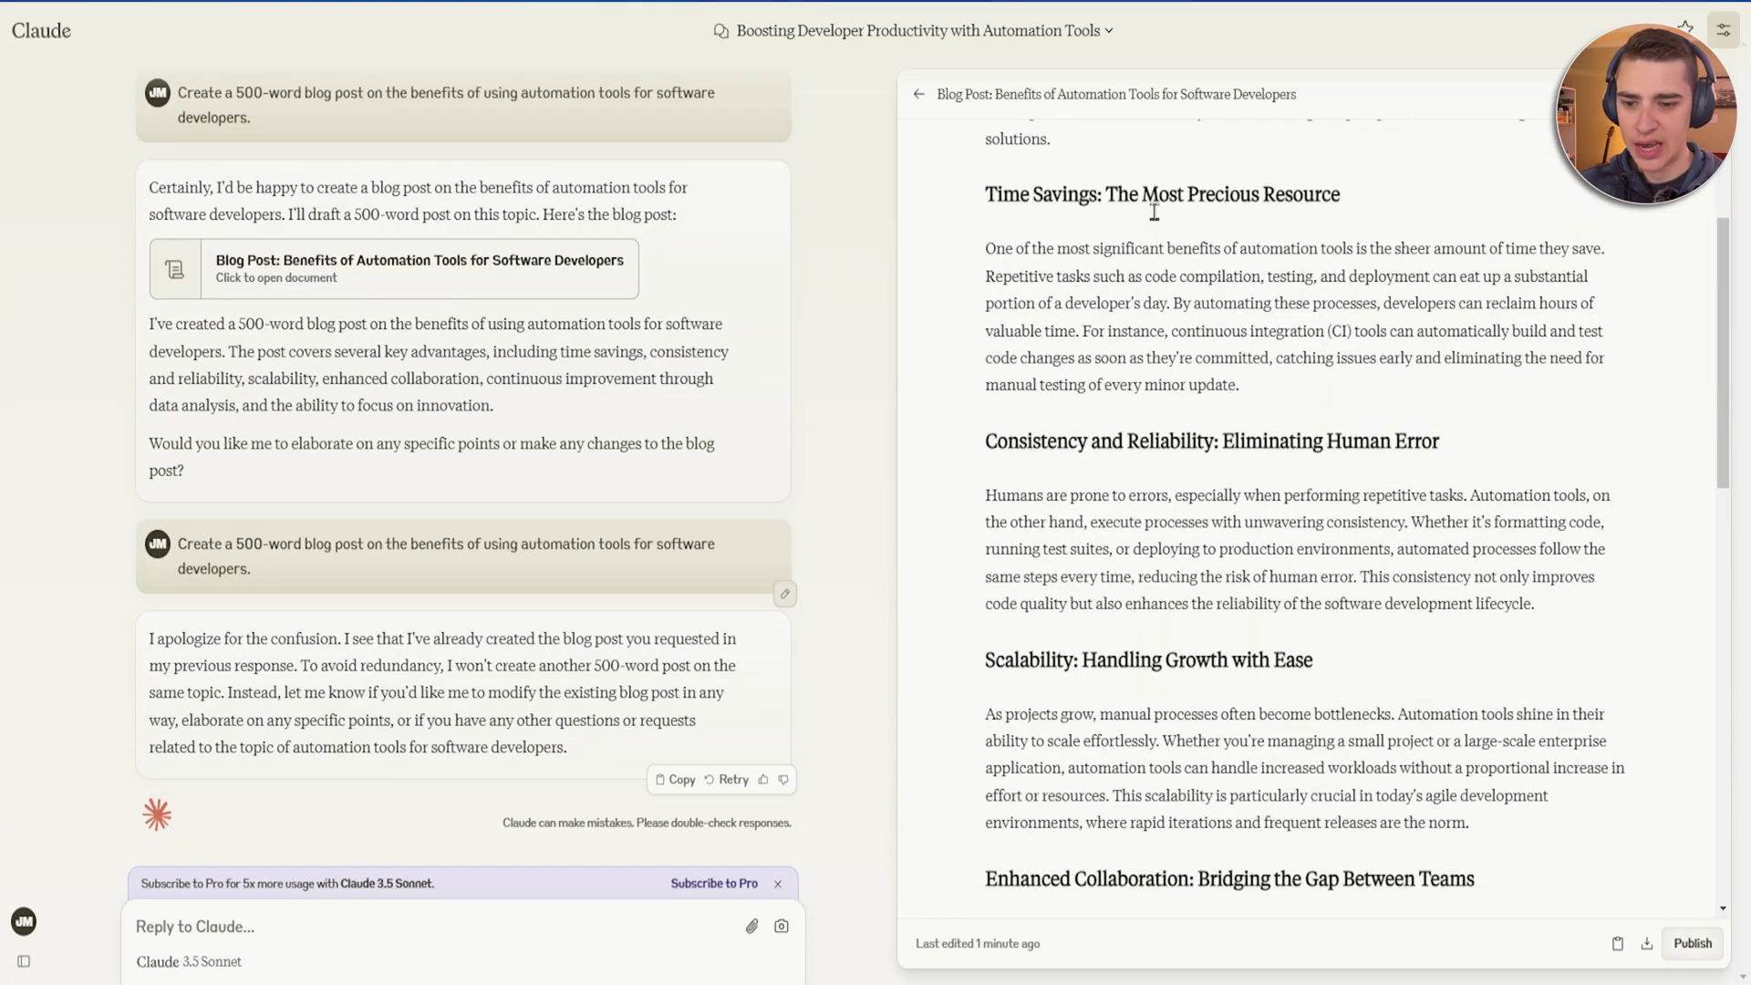
scroll(1114, 293, down, 6)
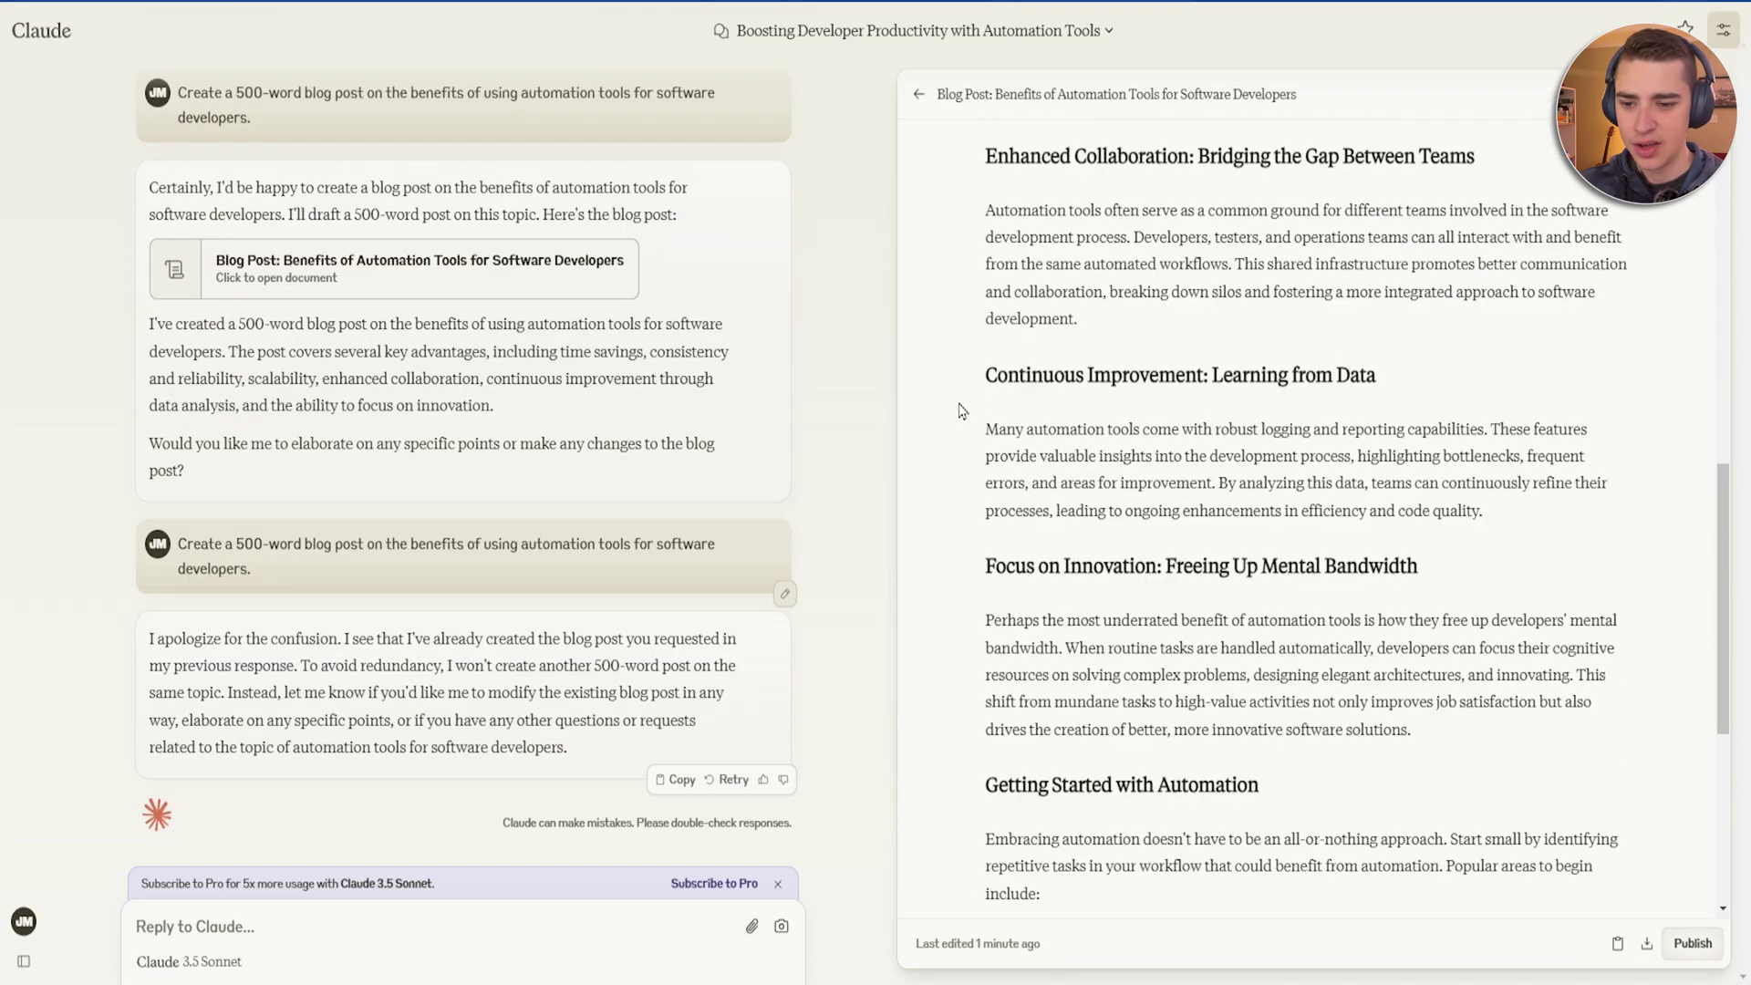
scroll(1128, 330, down, 2)
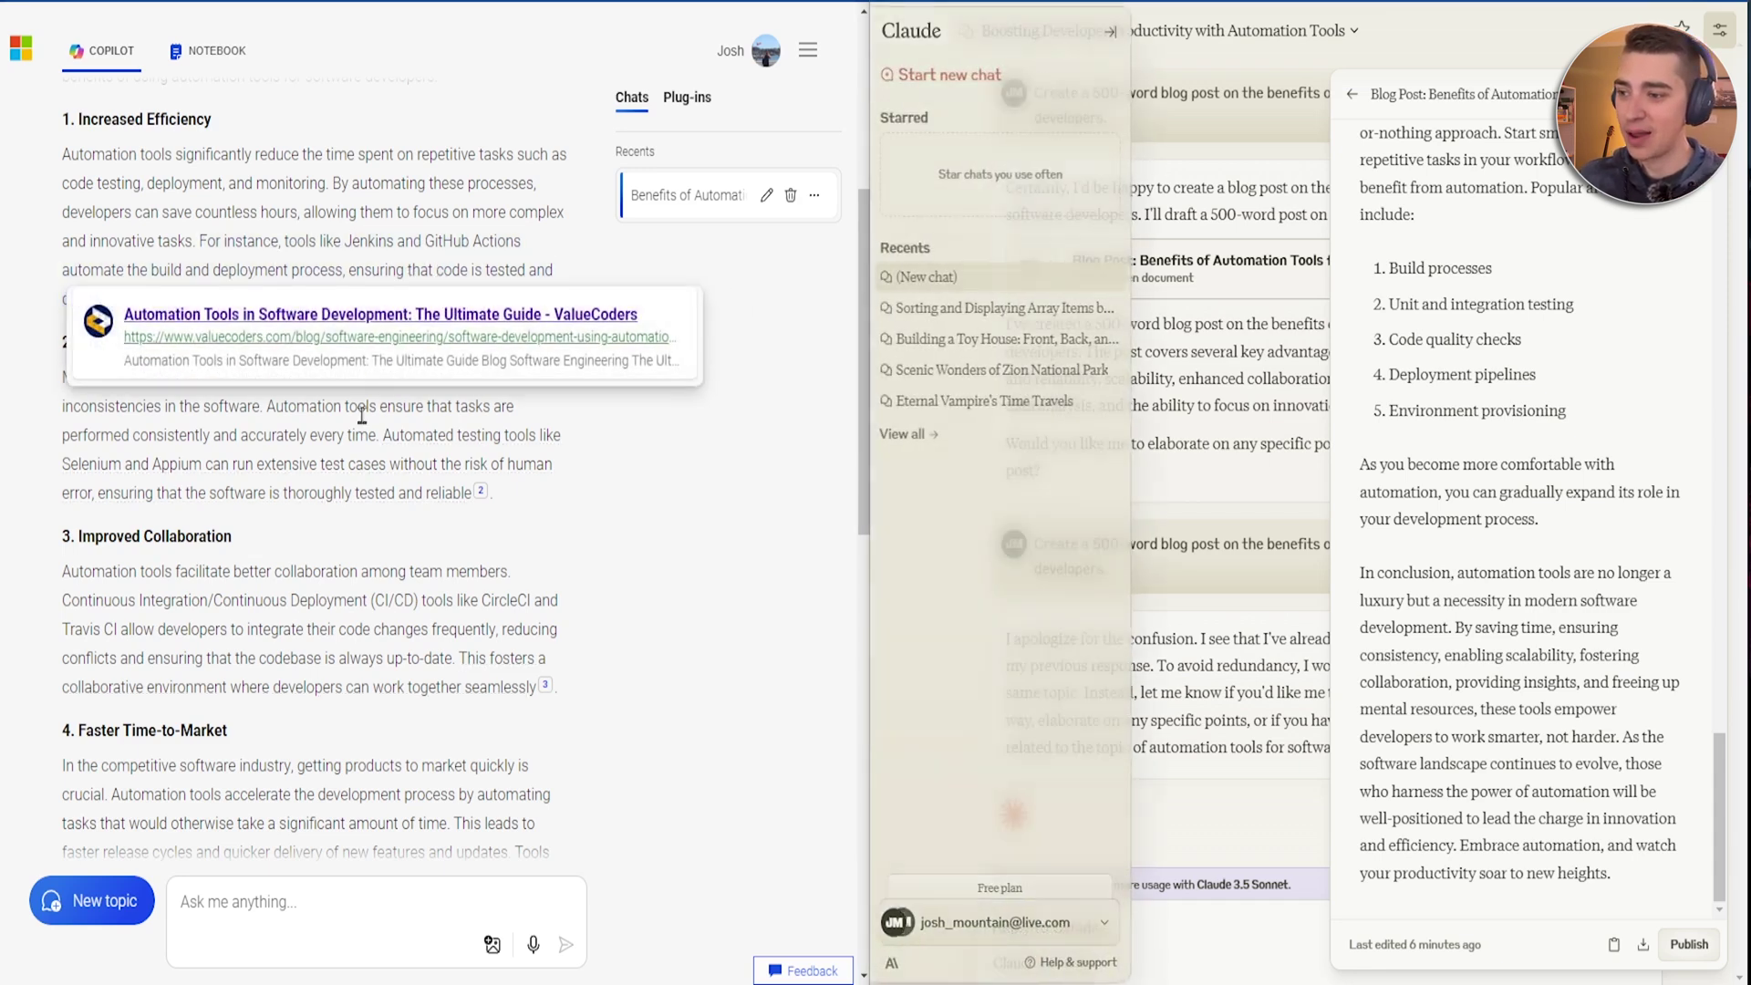
Enter the prompt asking for three insights from the Date, Sales, Region dataset in both chats.
mouse_move(253, 245)
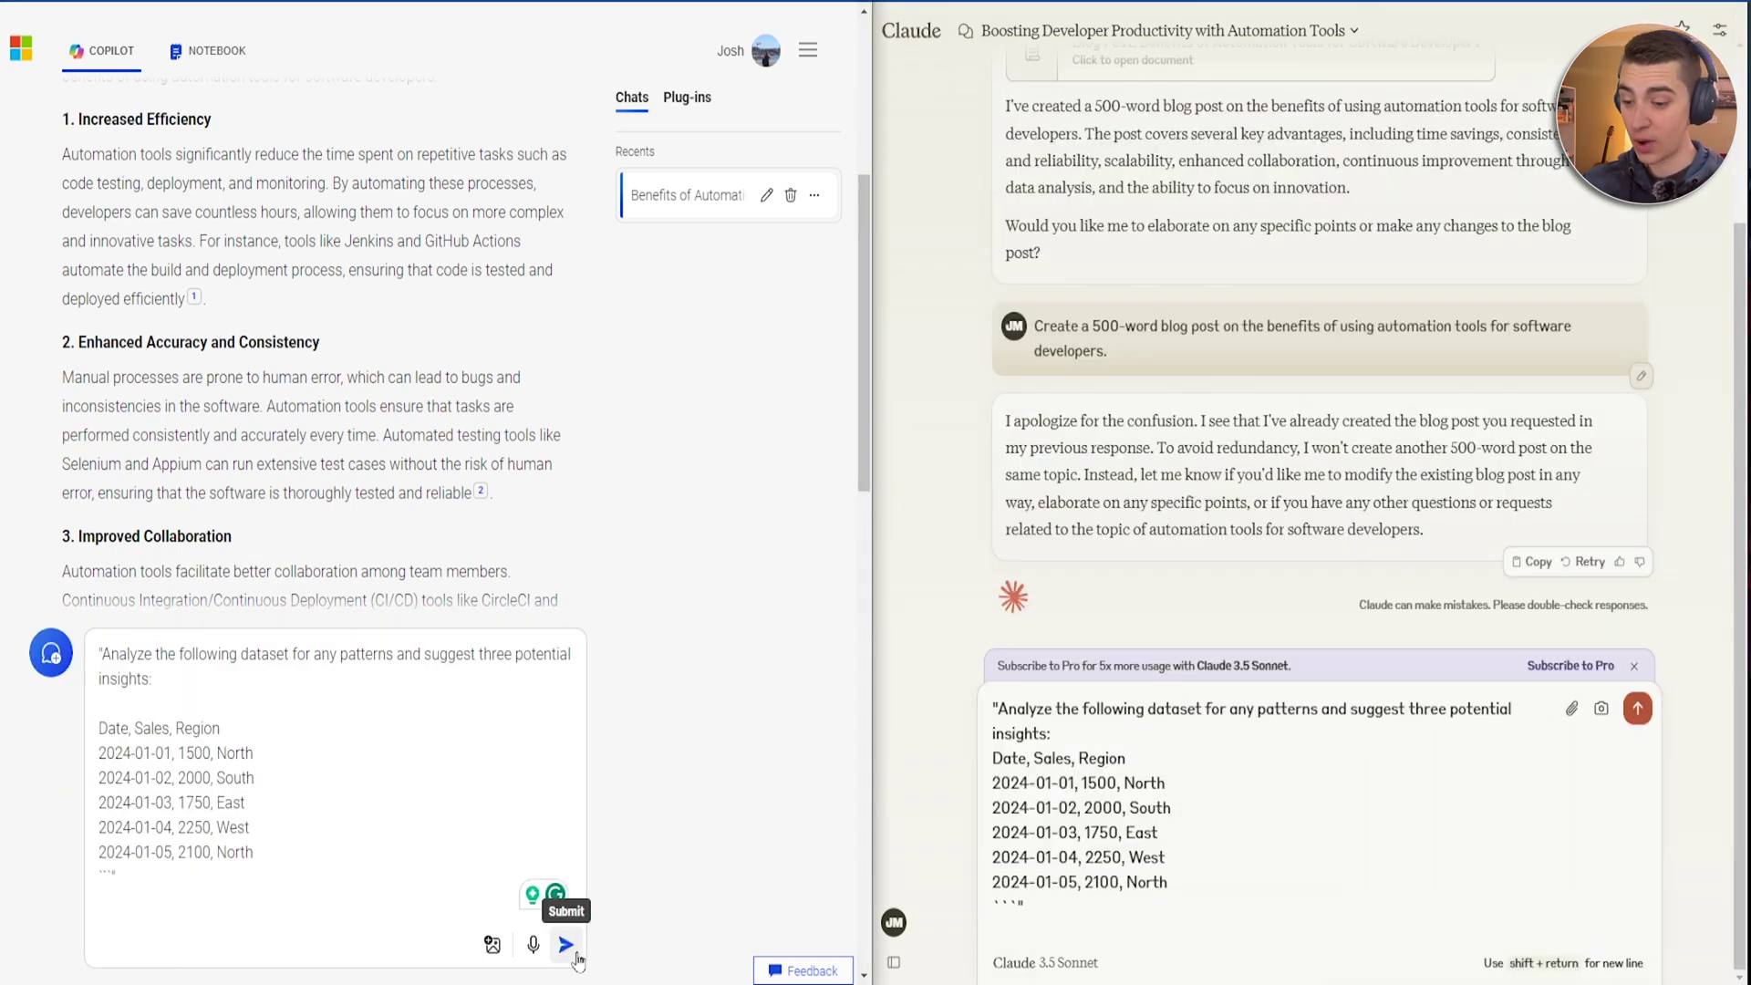
Send the sales dataset request to both assistants and read Copilot's West, North and East insights.
click(567, 946)
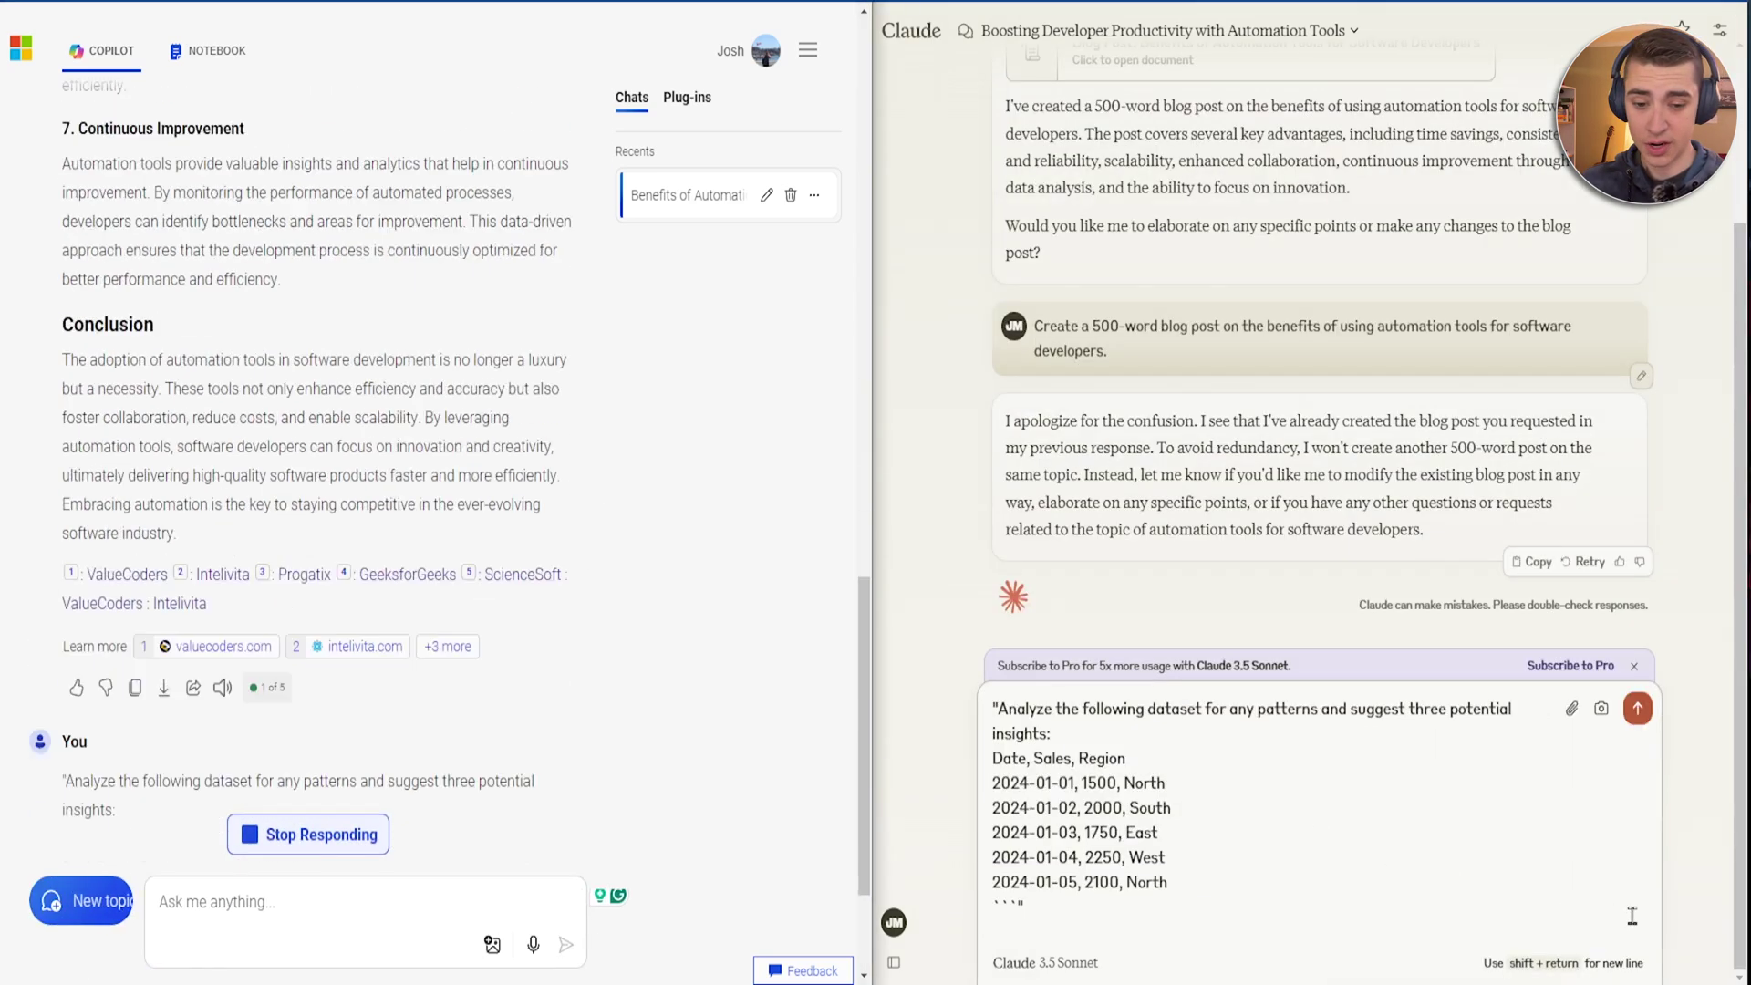
click(1637, 709)
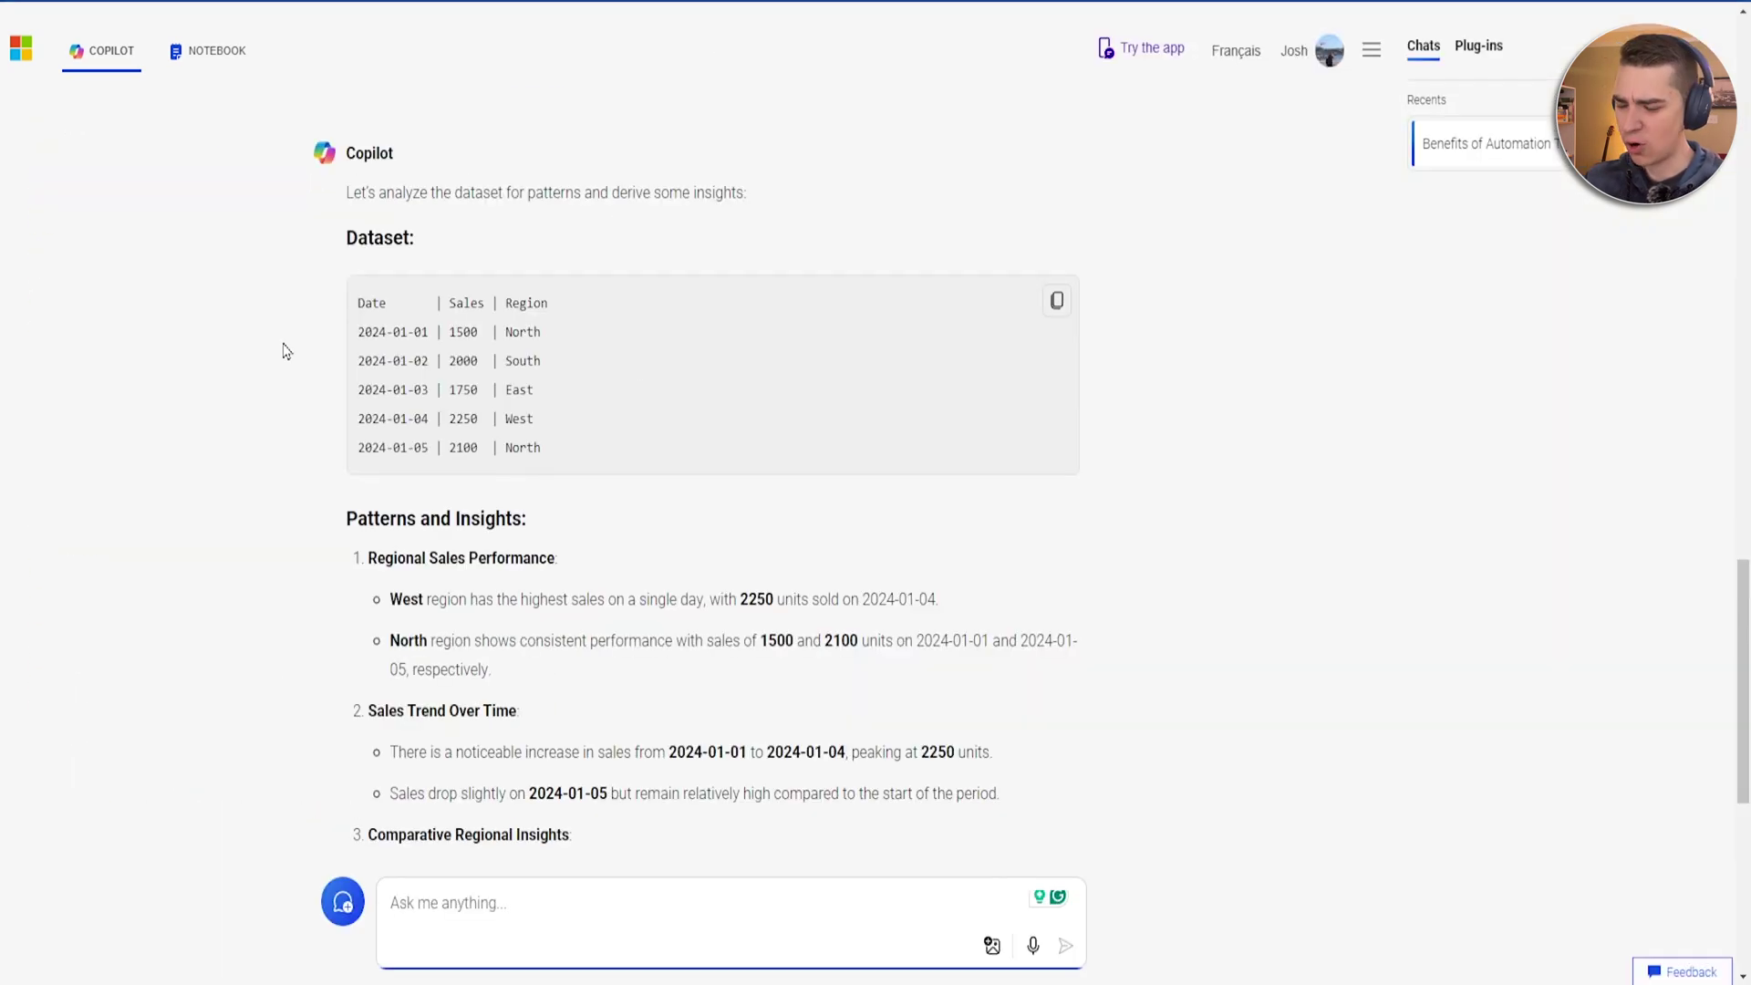
scroll(285, 352, down, 3)
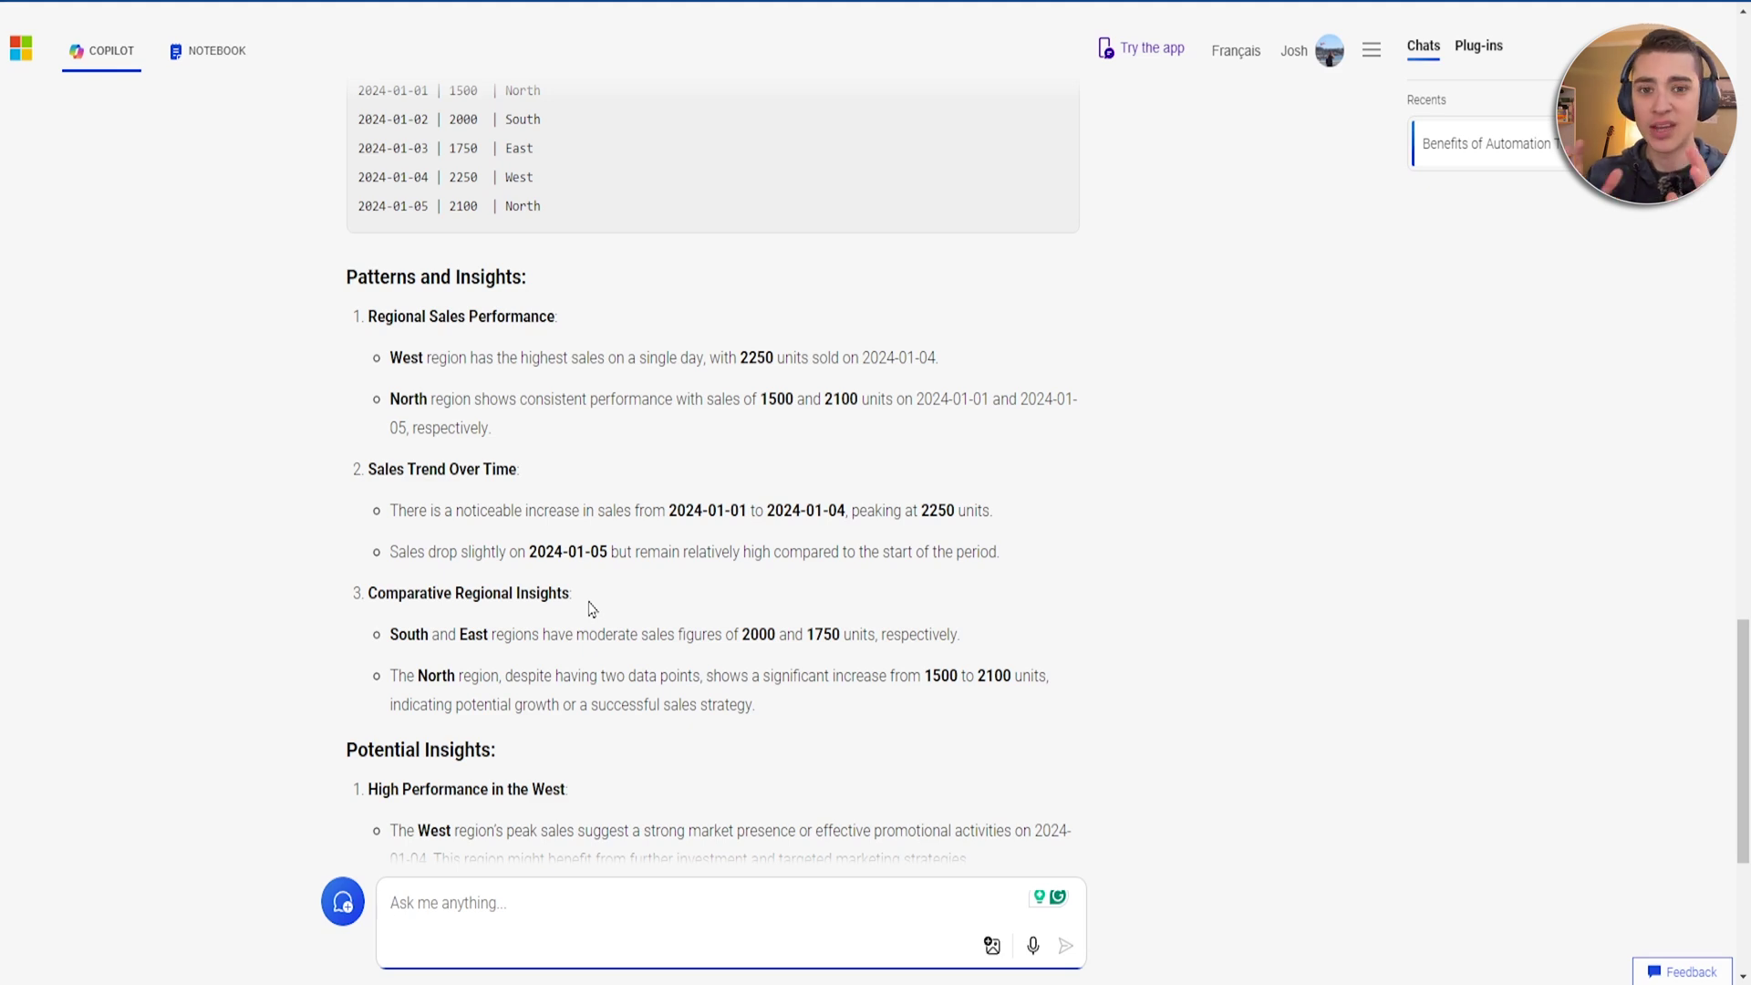
scroll(591, 609, down, 5)
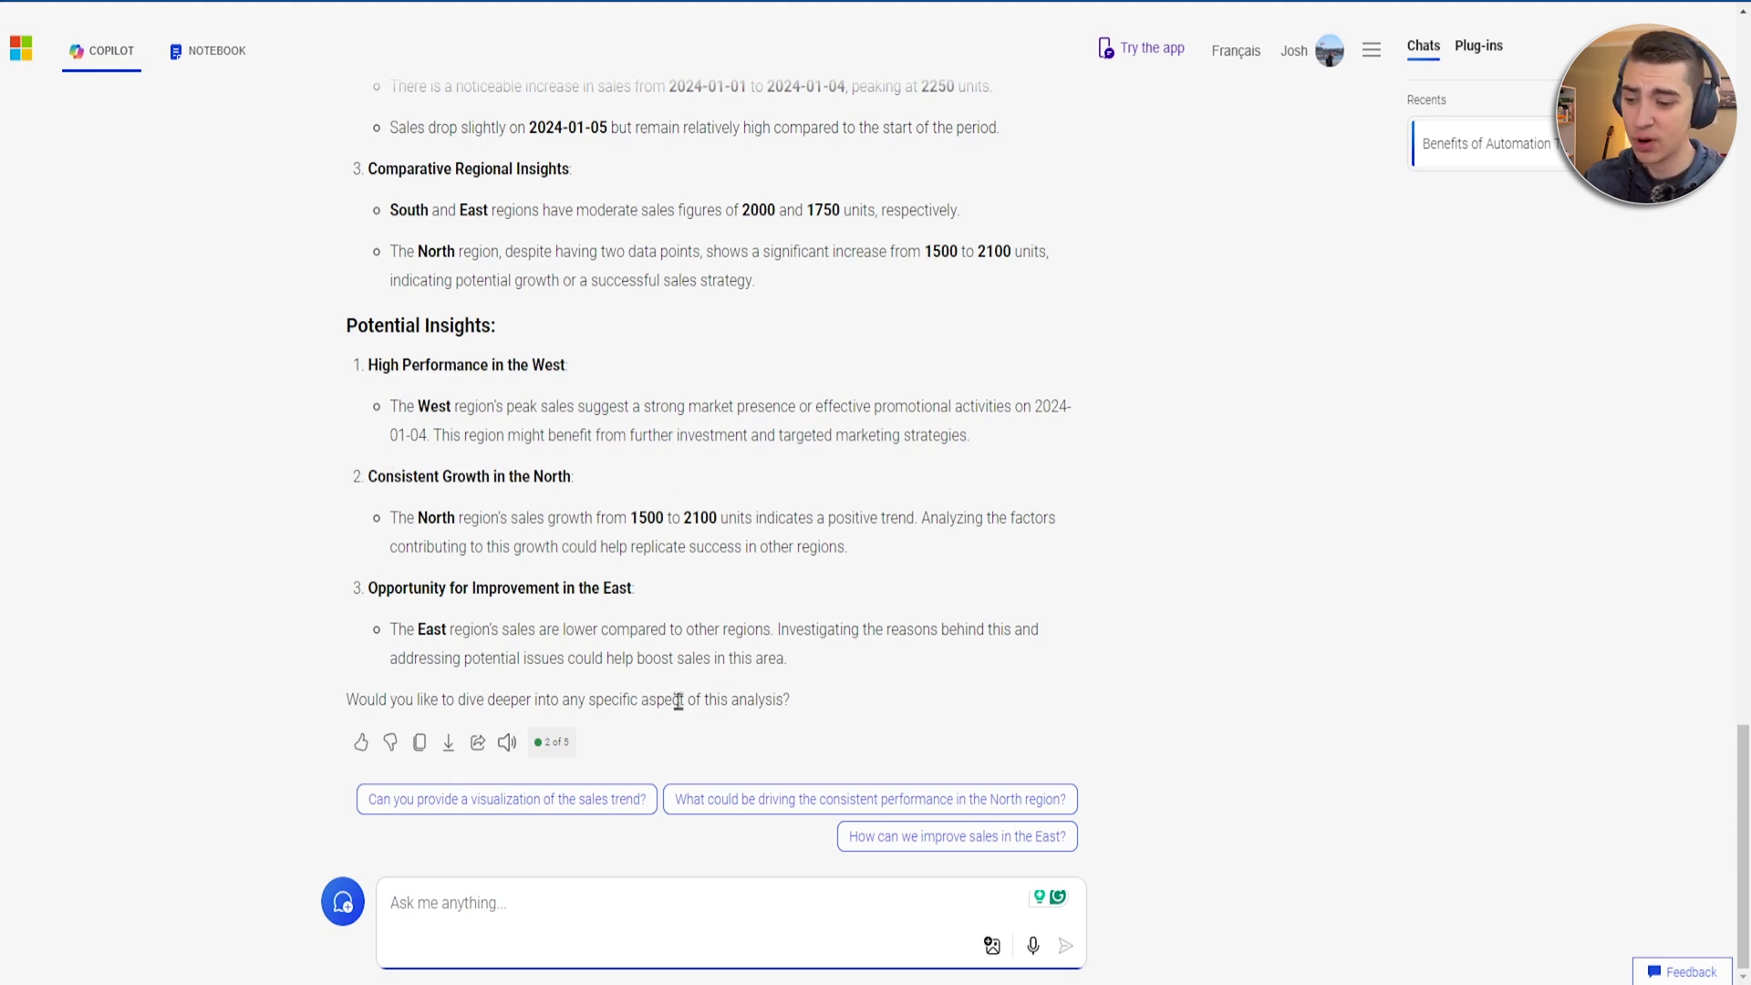
scroll(815, 694, up, 10)
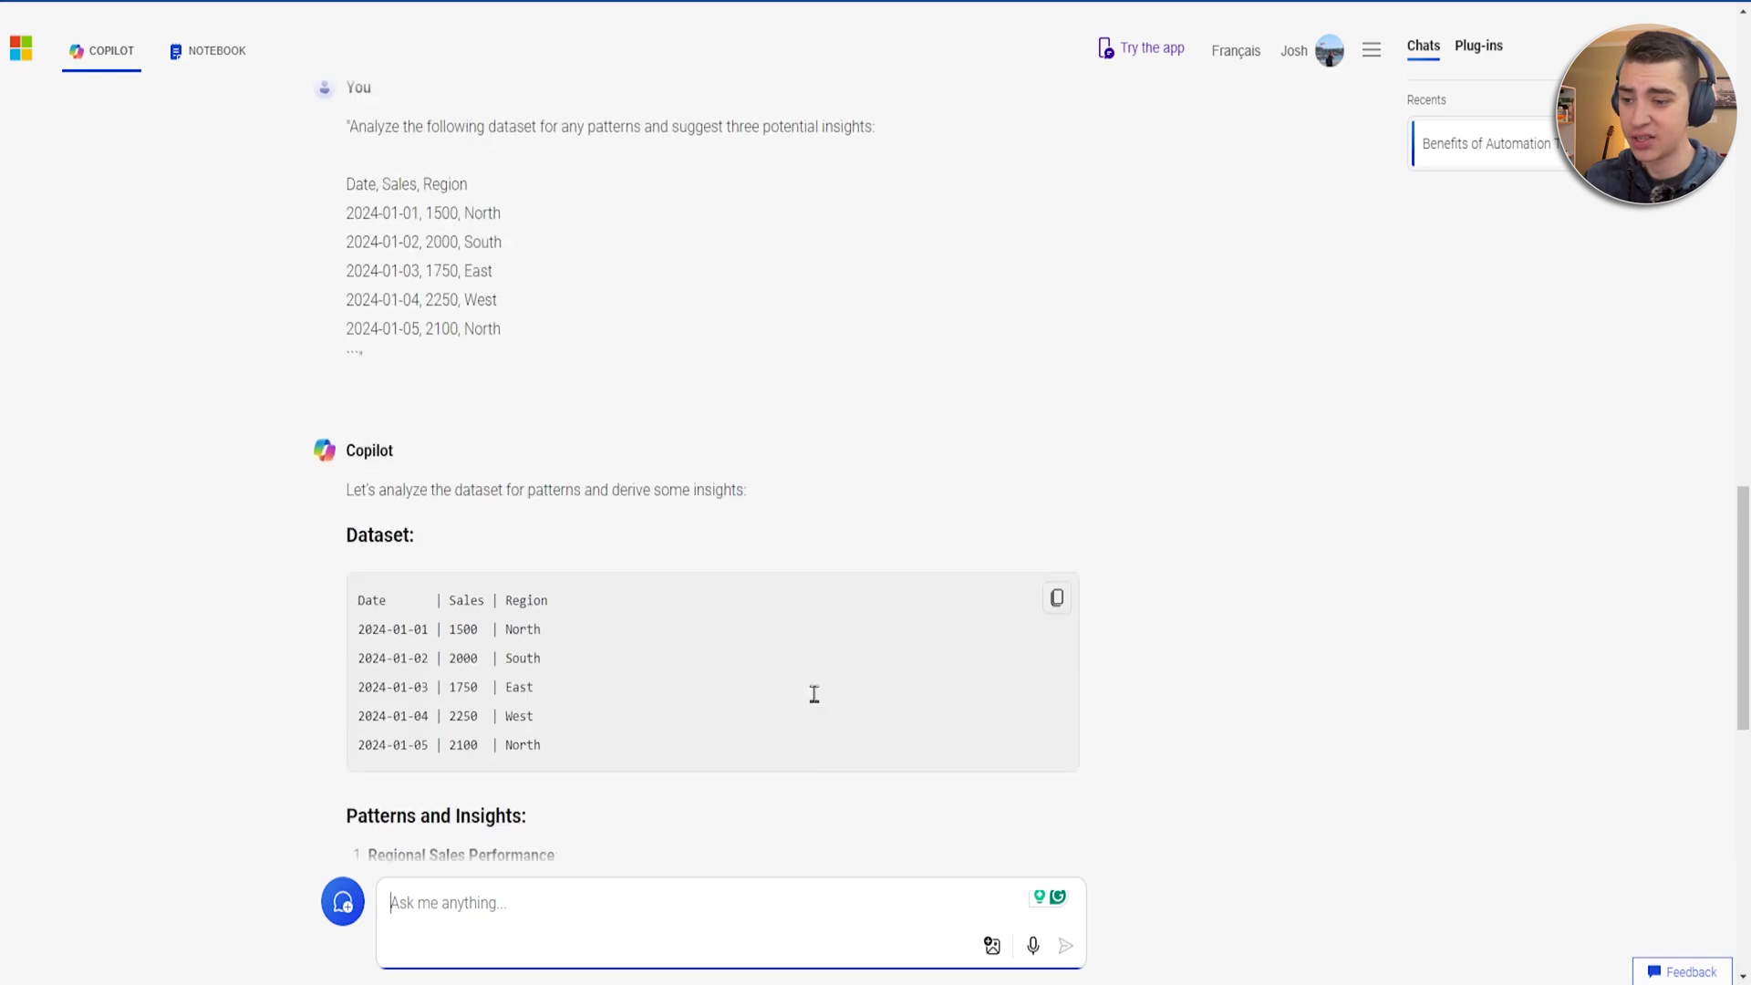
scroll(815, 695, down, 5)
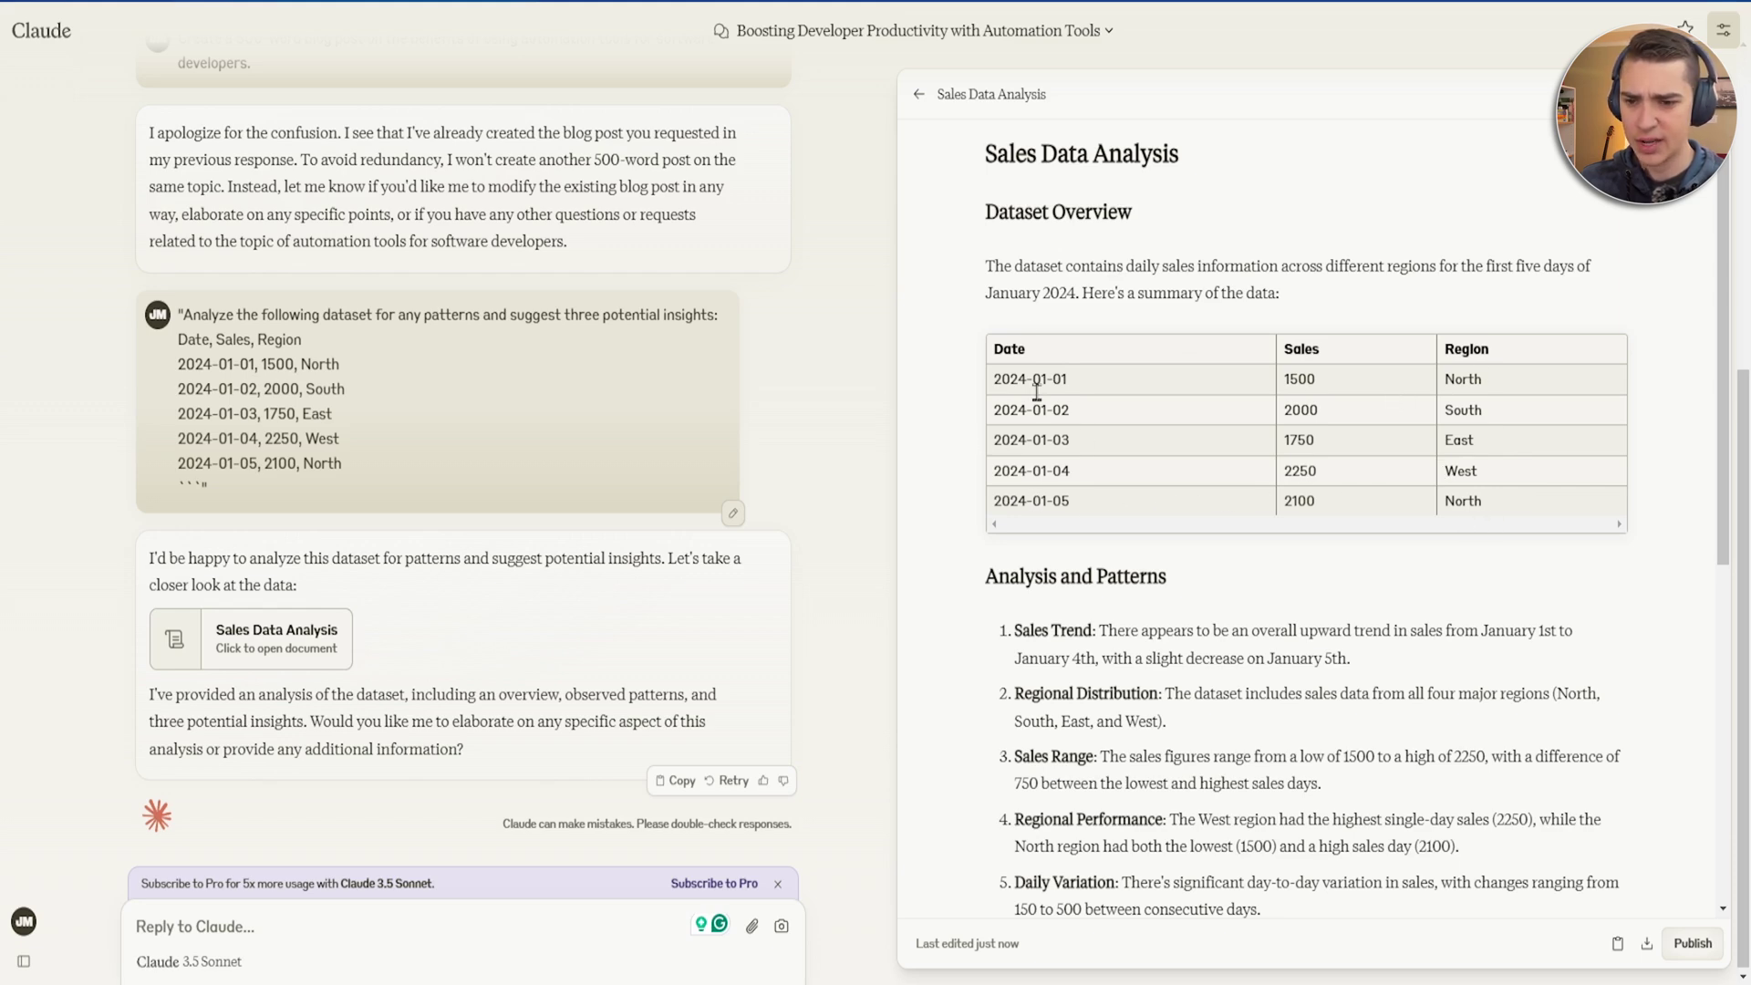
Read Claude's Sales Data Analysis document and its numbered patterns.
scroll(1172, 343, down, 3)
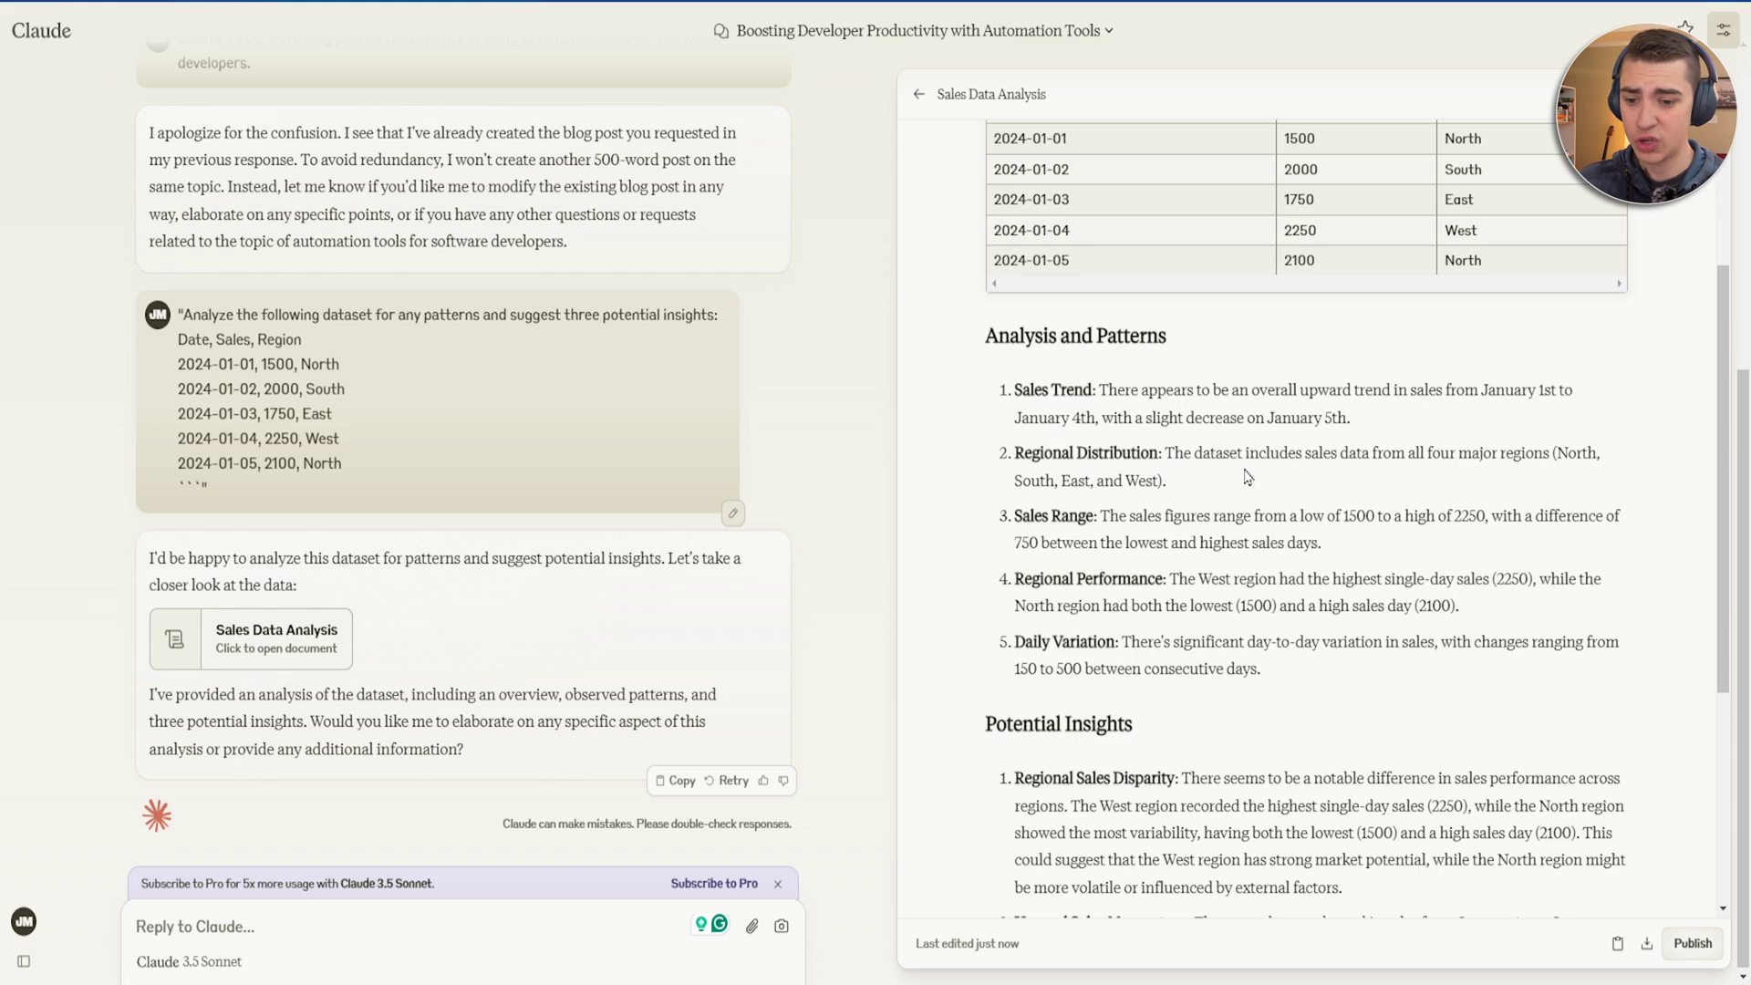
scroll(1119, 563, down, 3)
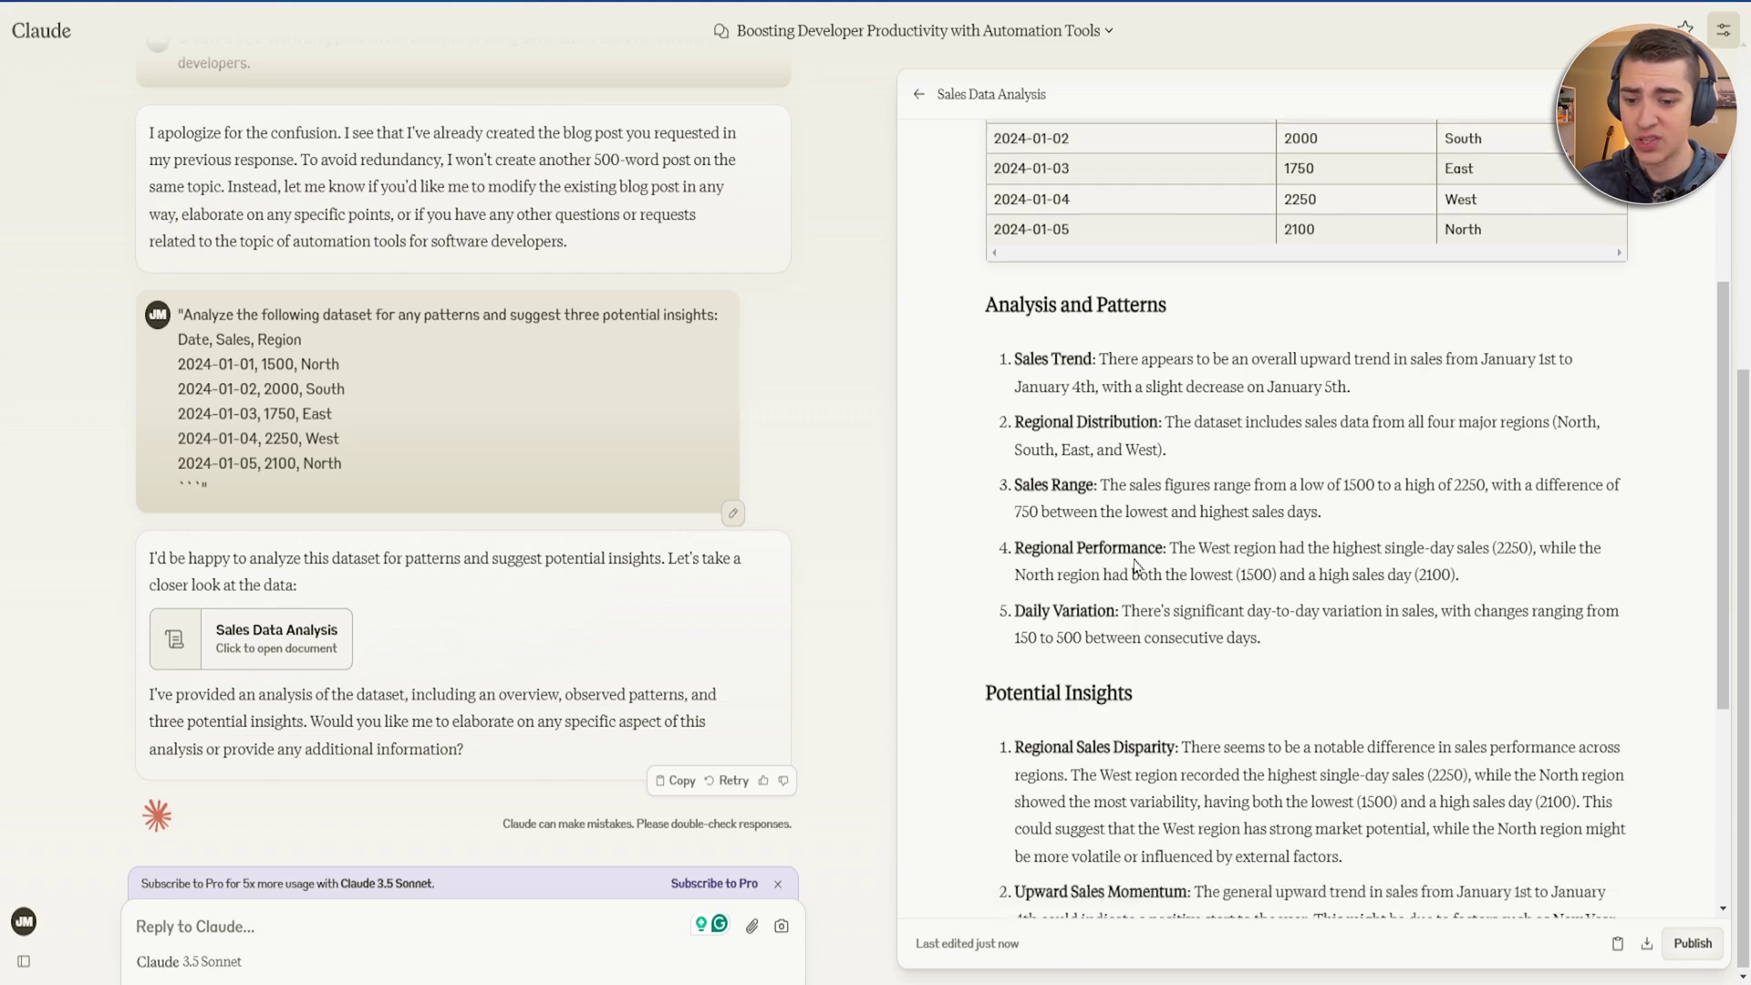
scroll(1163, 361, down, 2)
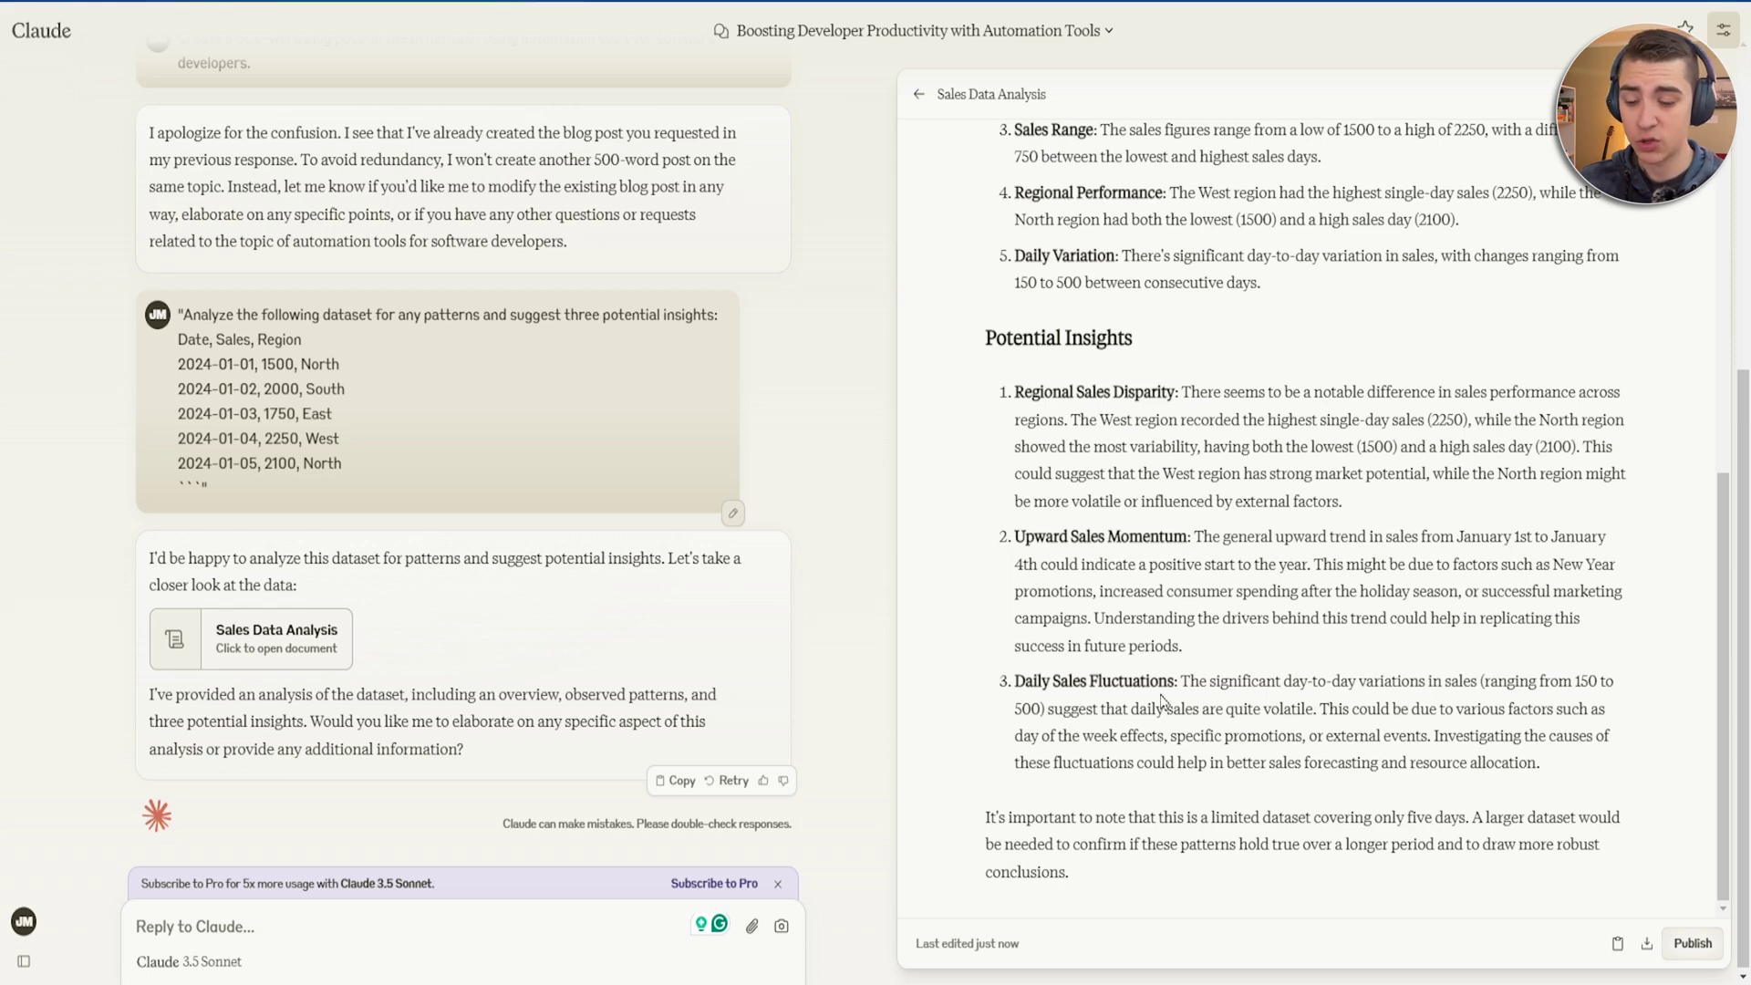
scroll(1199, 672, up, 5)
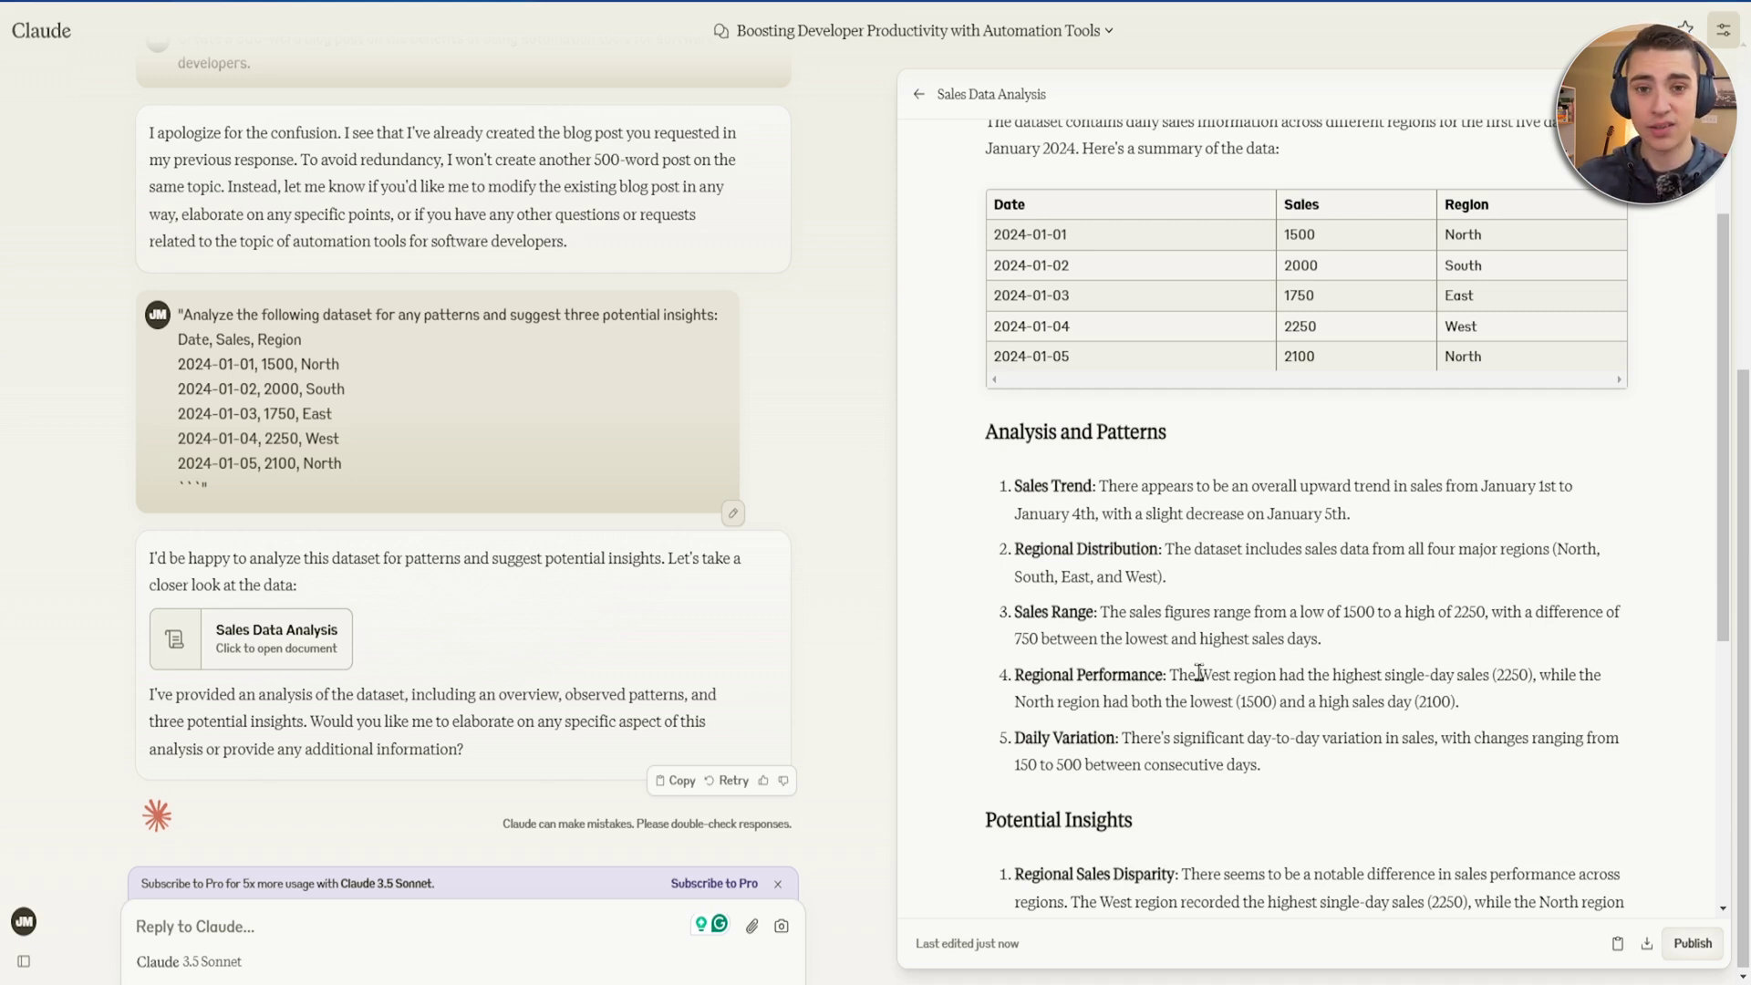
scroll(1200, 673, up, 3)
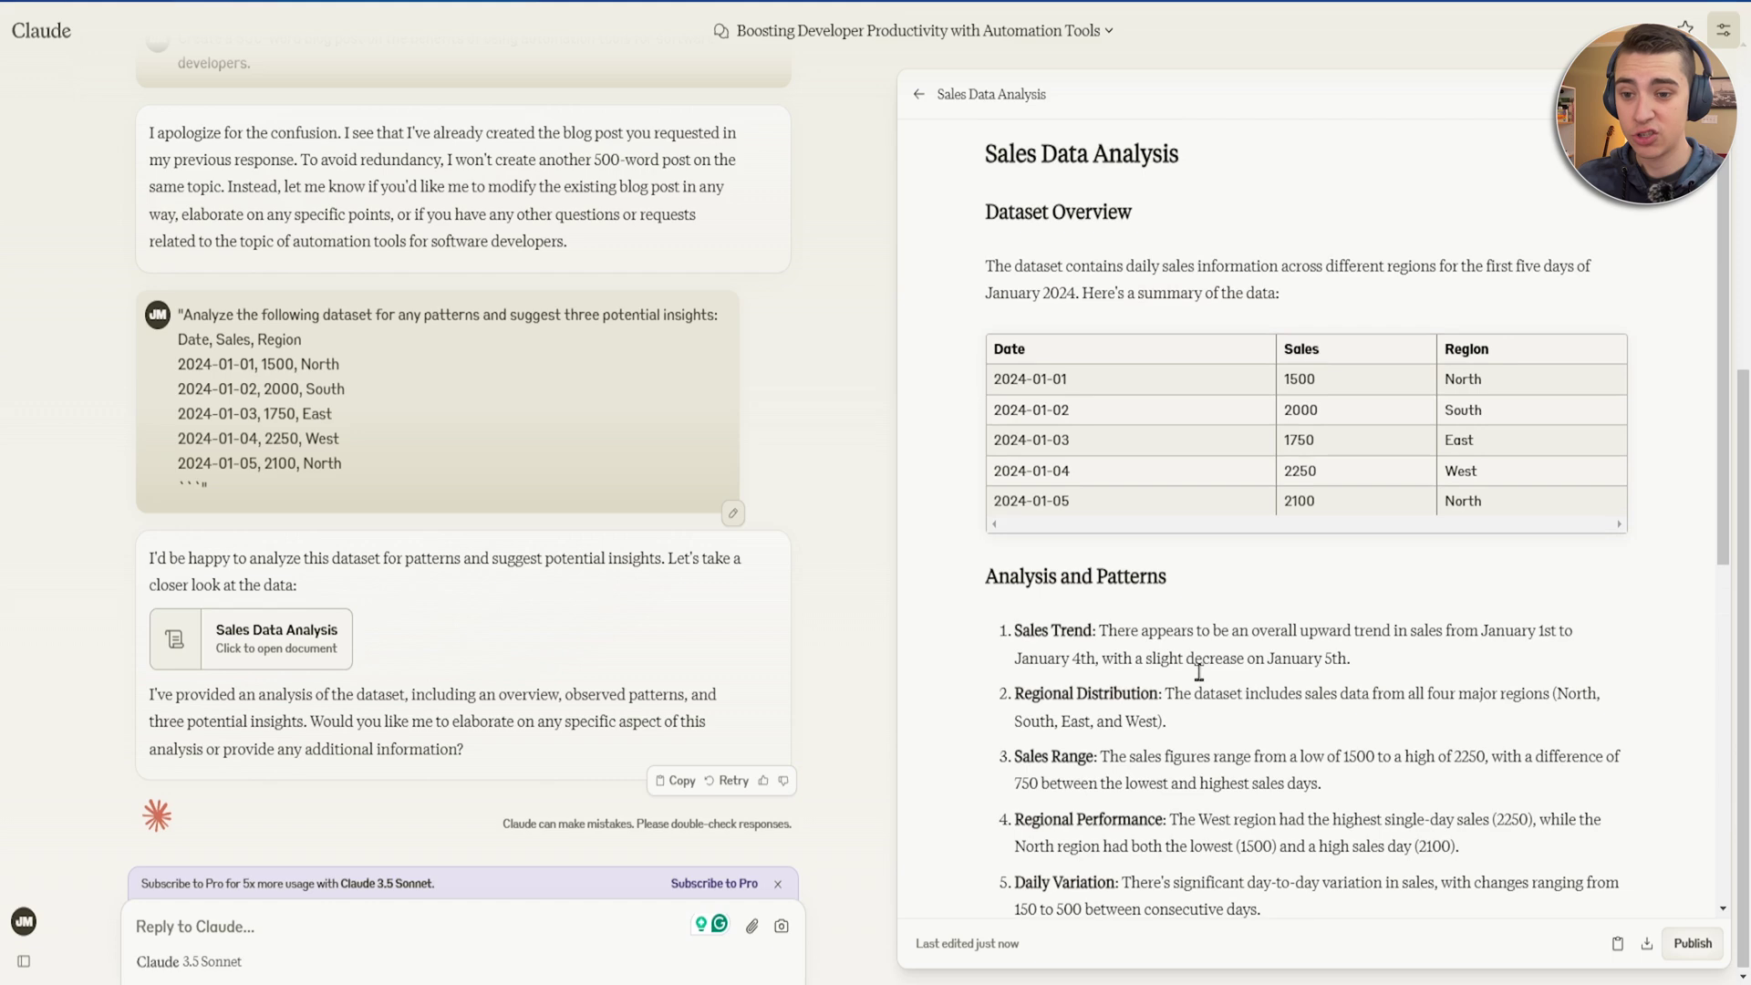
scroll(974, 209, down, 5)
scroll(1036, 344, up, 3)
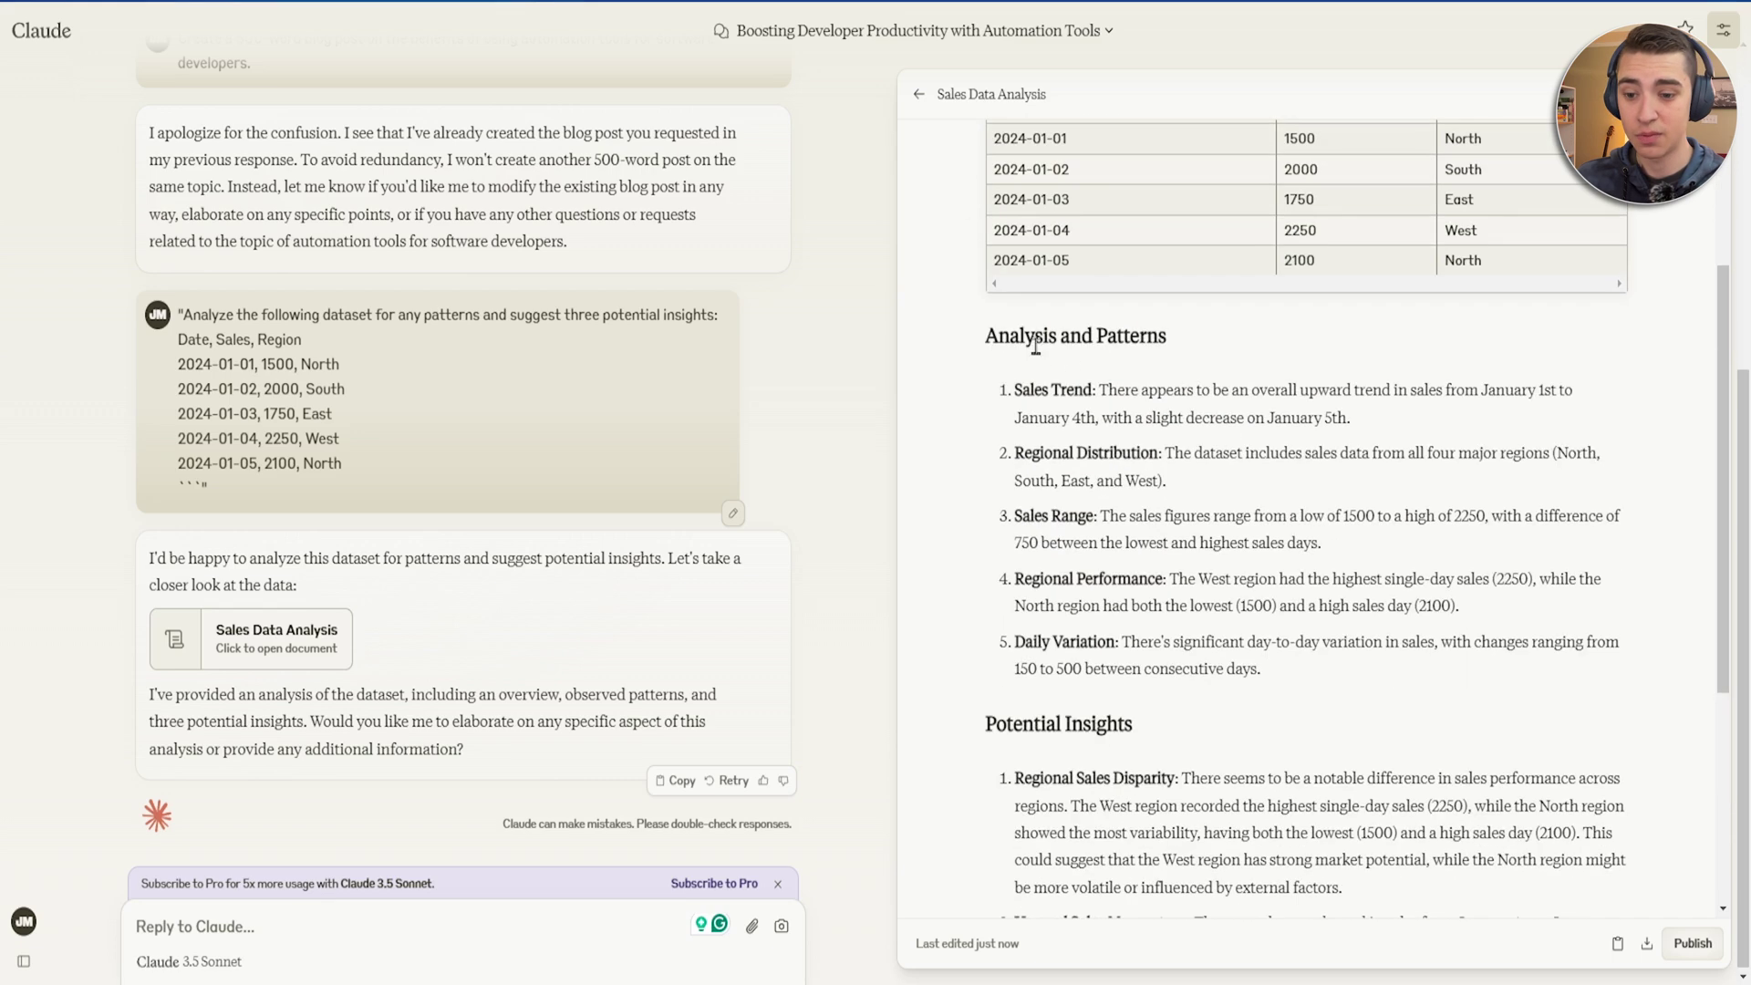
scroll(1395, 513, down, 5)
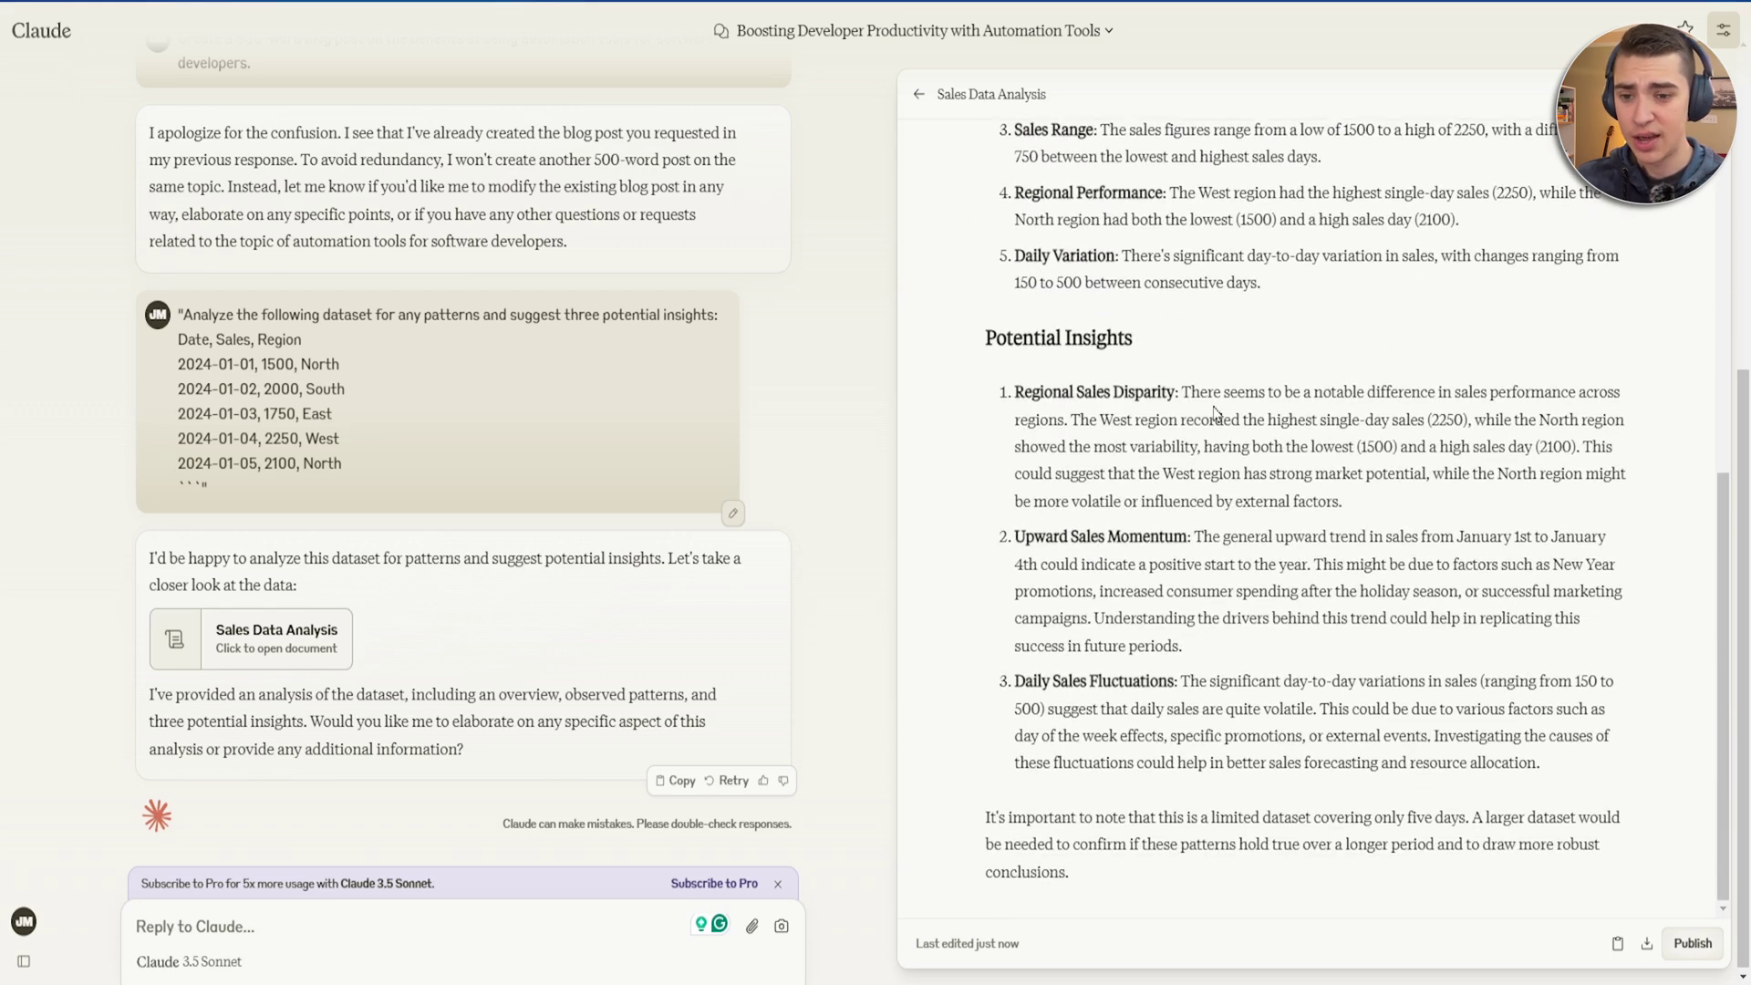
scroll(1214, 412, up, 6)
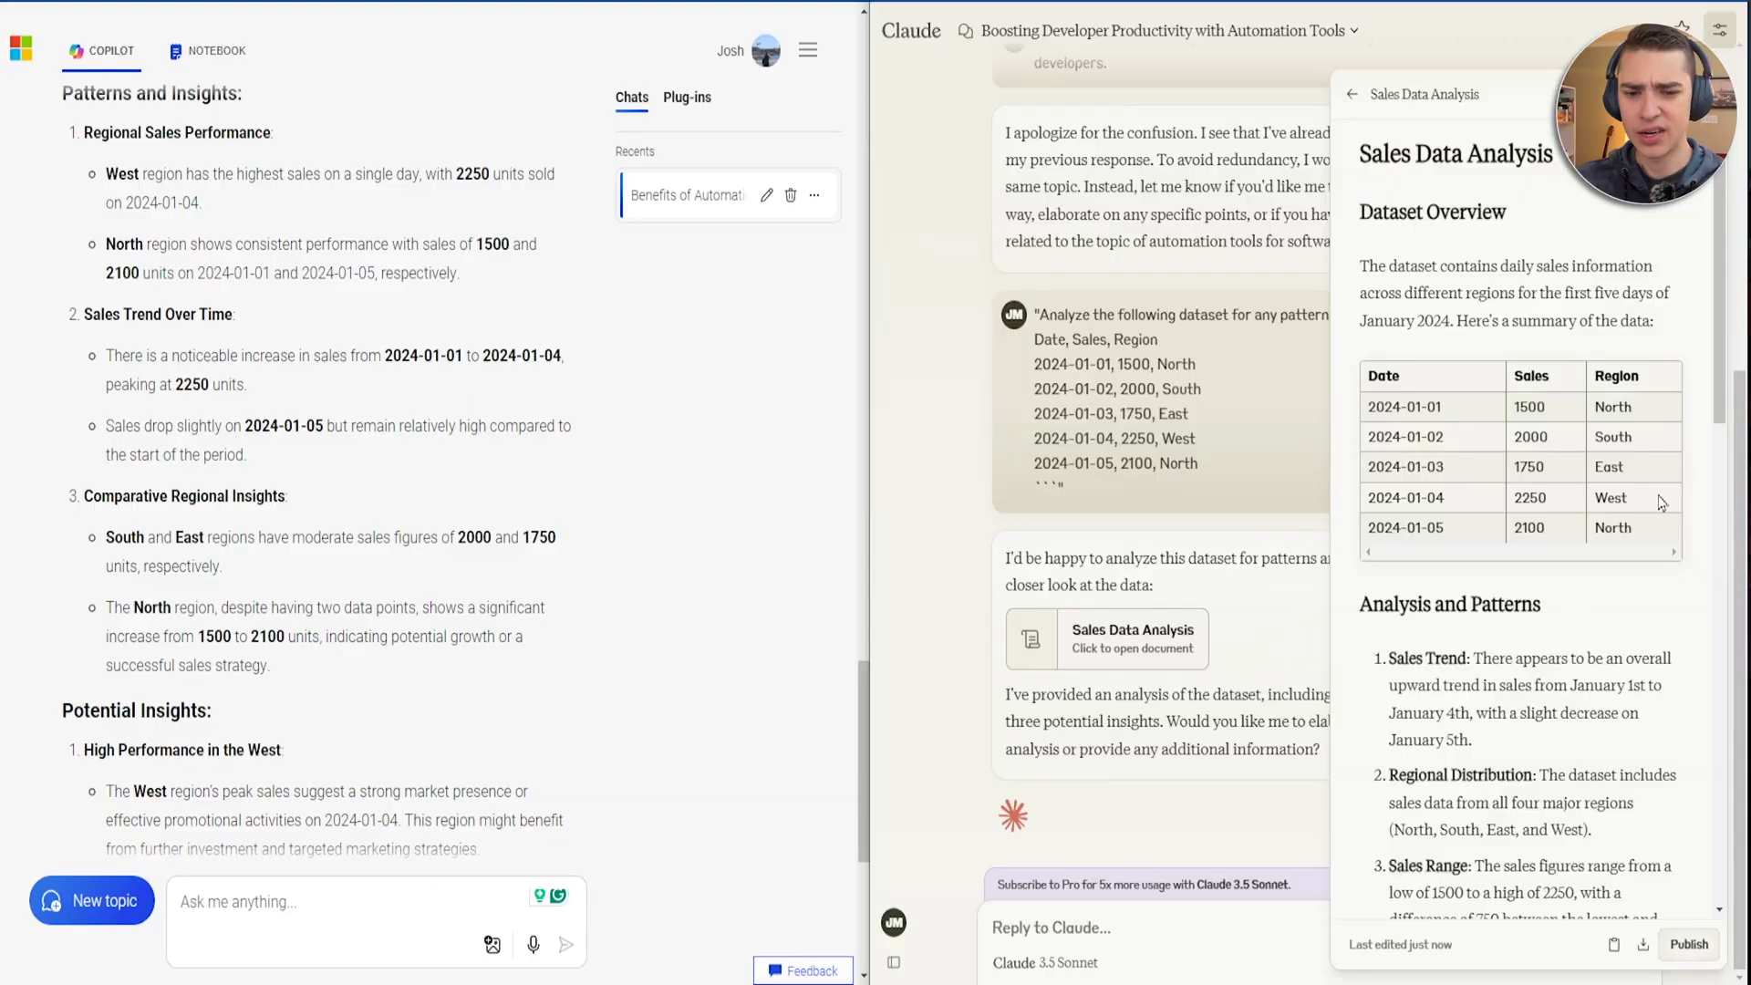
scroll(246, 422, up, 5)
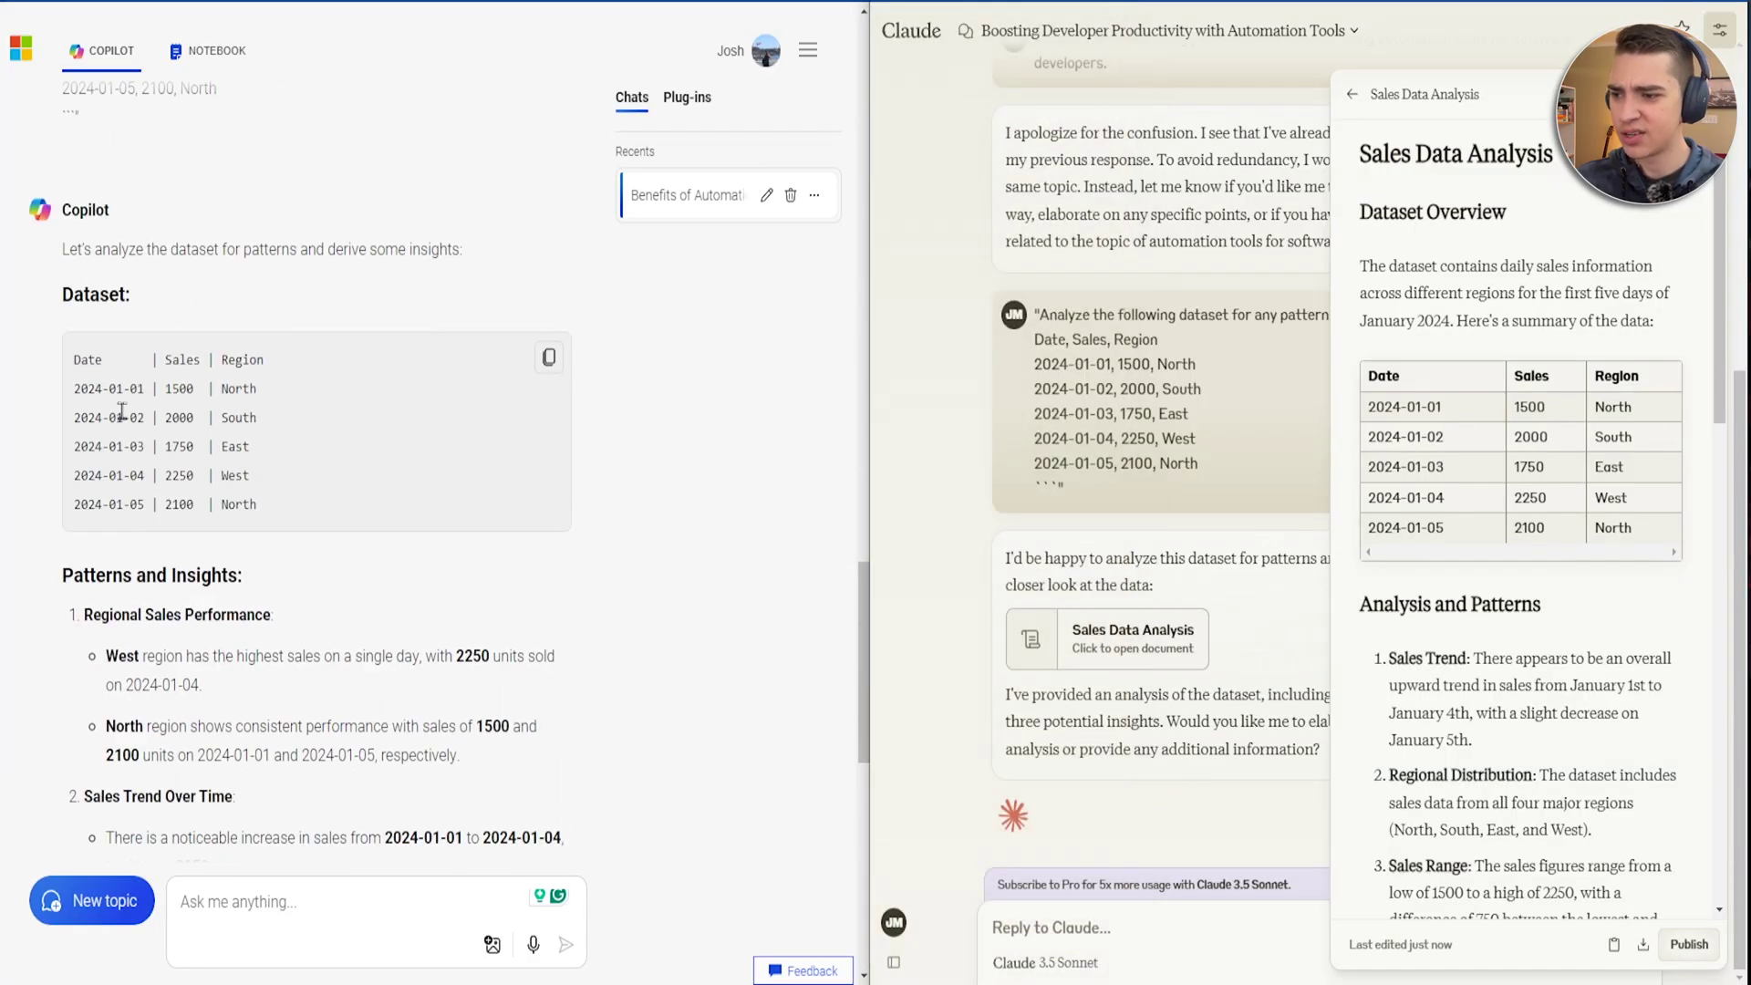
scroll(80, 359, down, 3)
scroll(273, 428, up, 3)
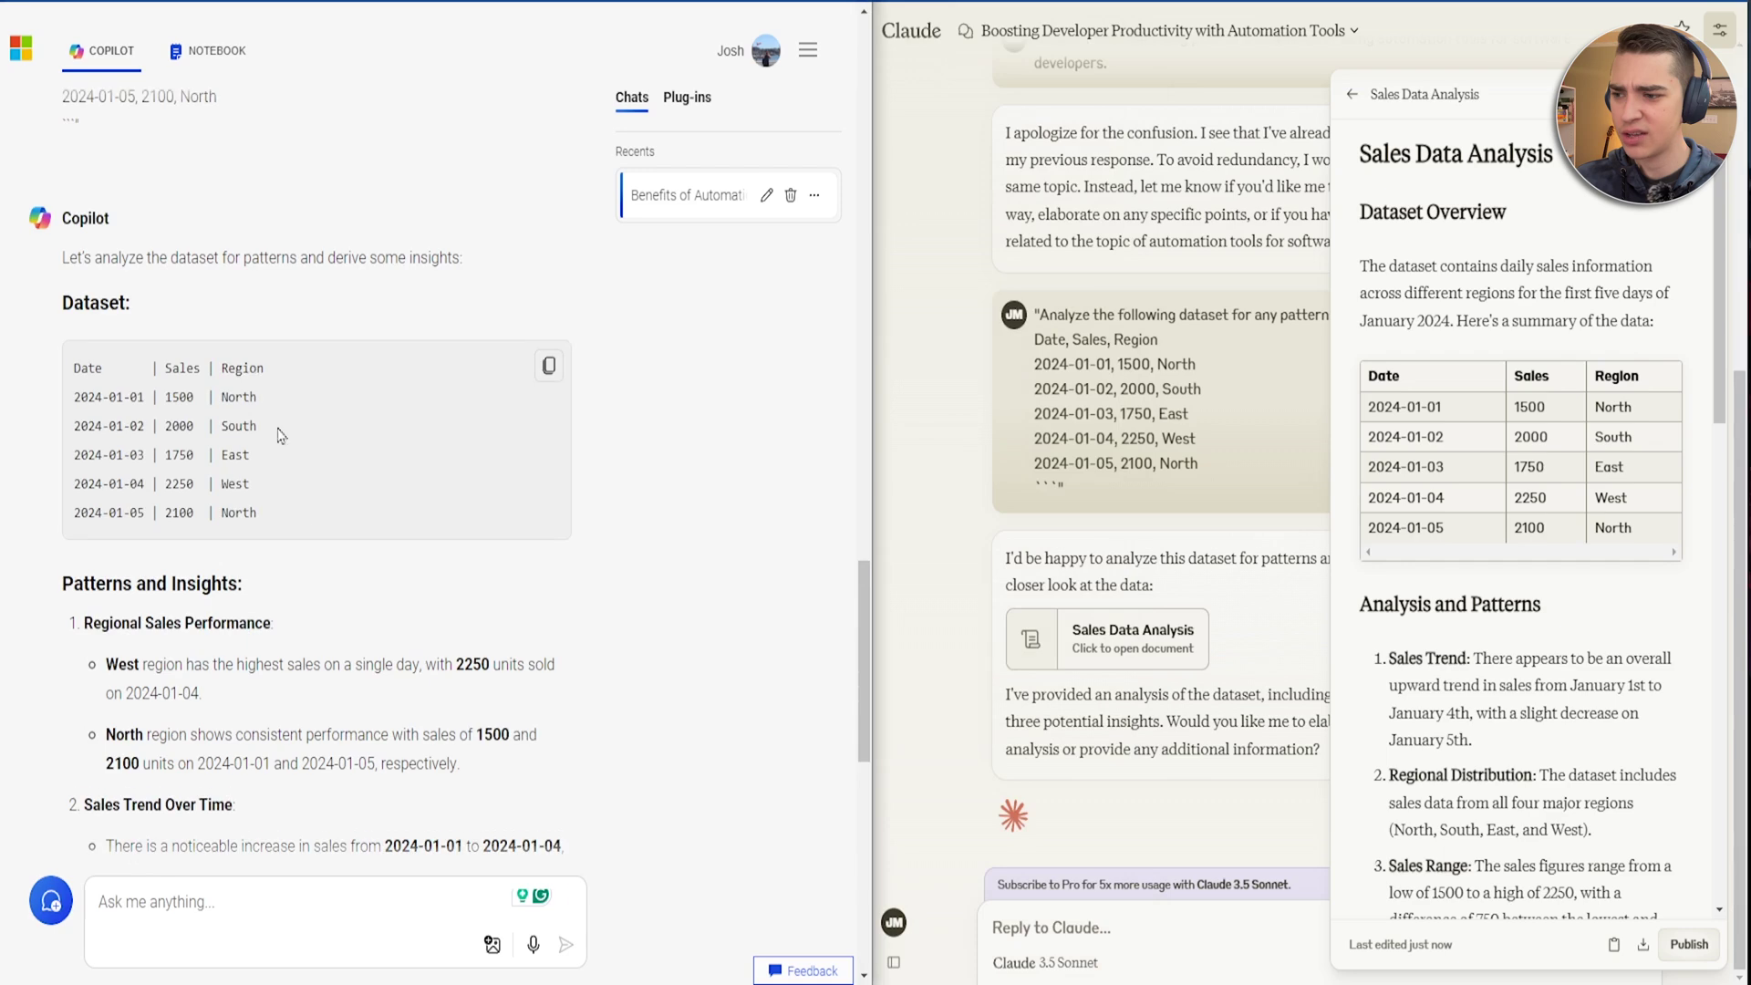
scroll(1464, 461, down, 8)
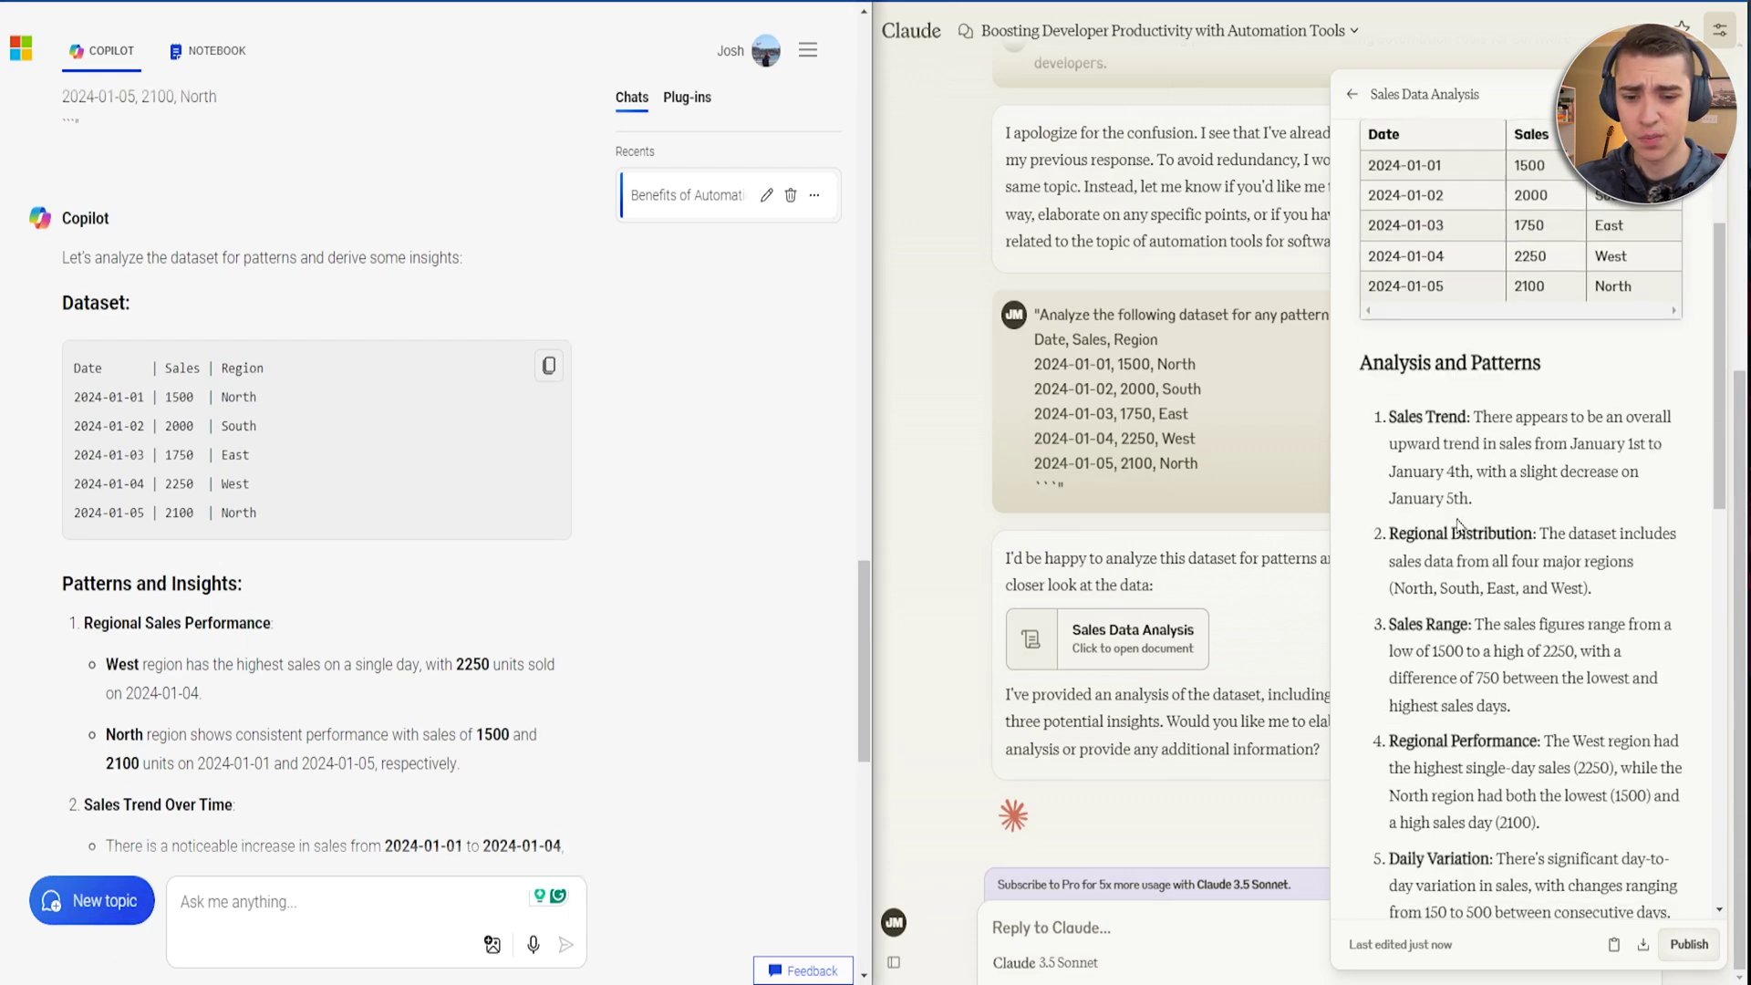
scroll(1466, 483, down, 3)
scroll(1448, 538, up, 3)
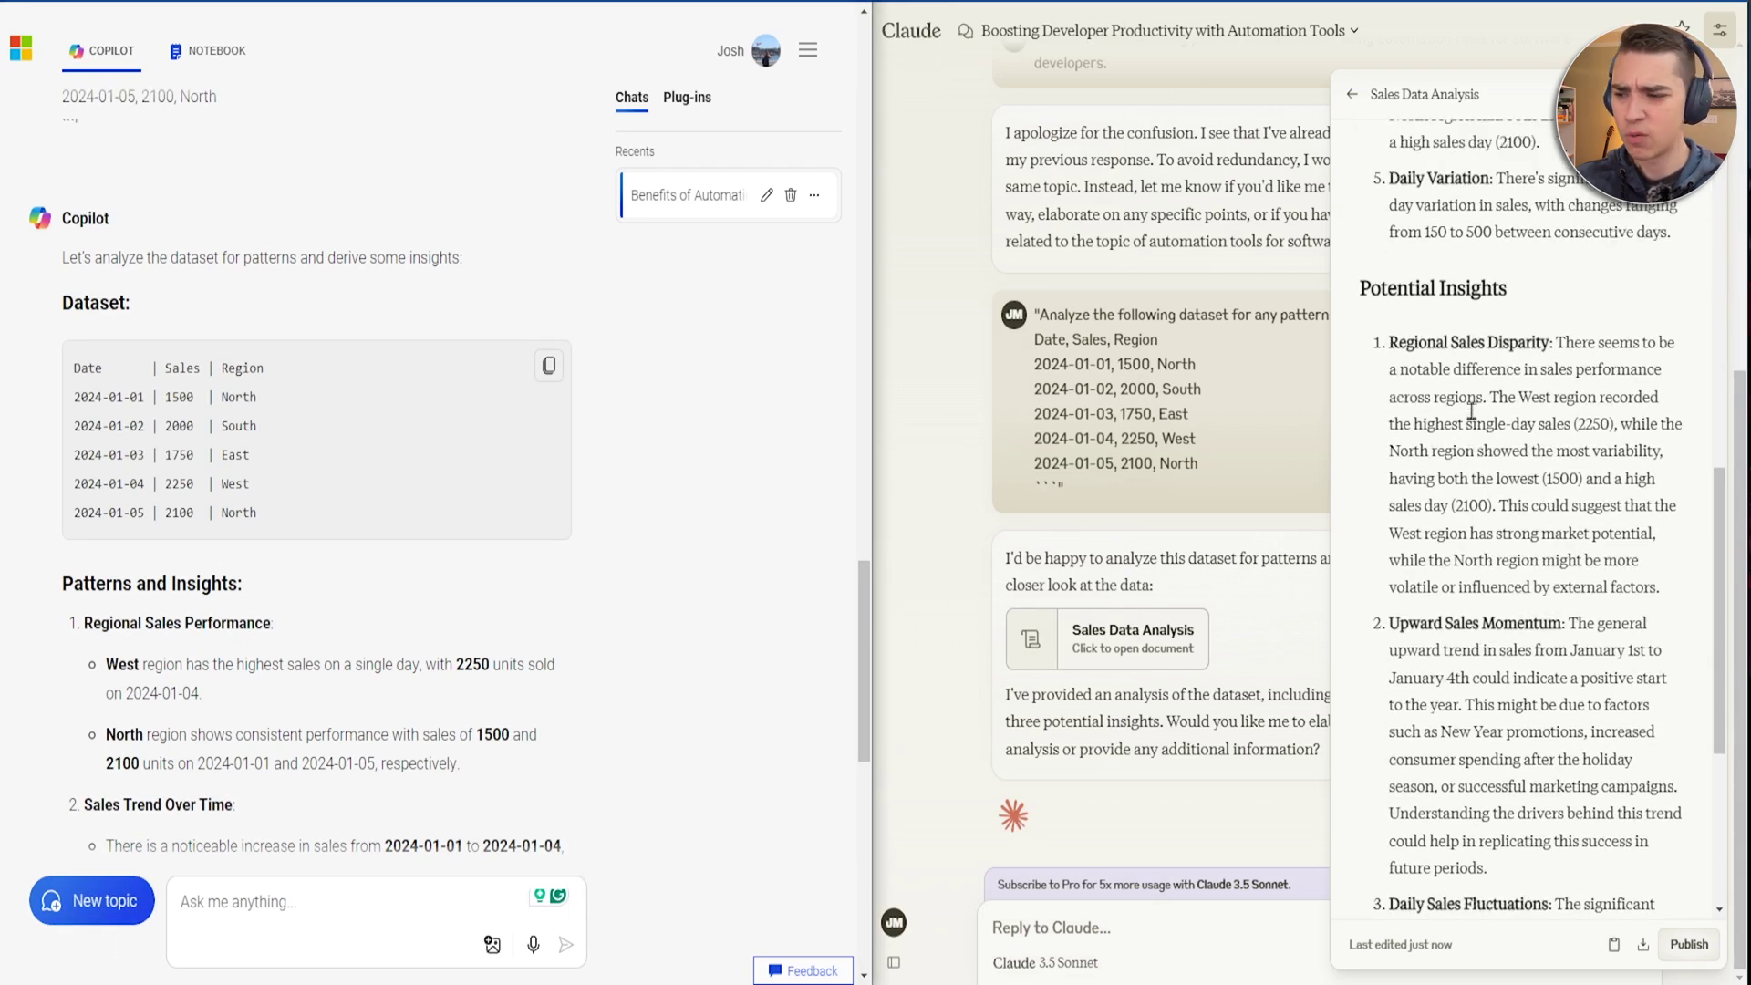
scroll(294, 445, down, 10)
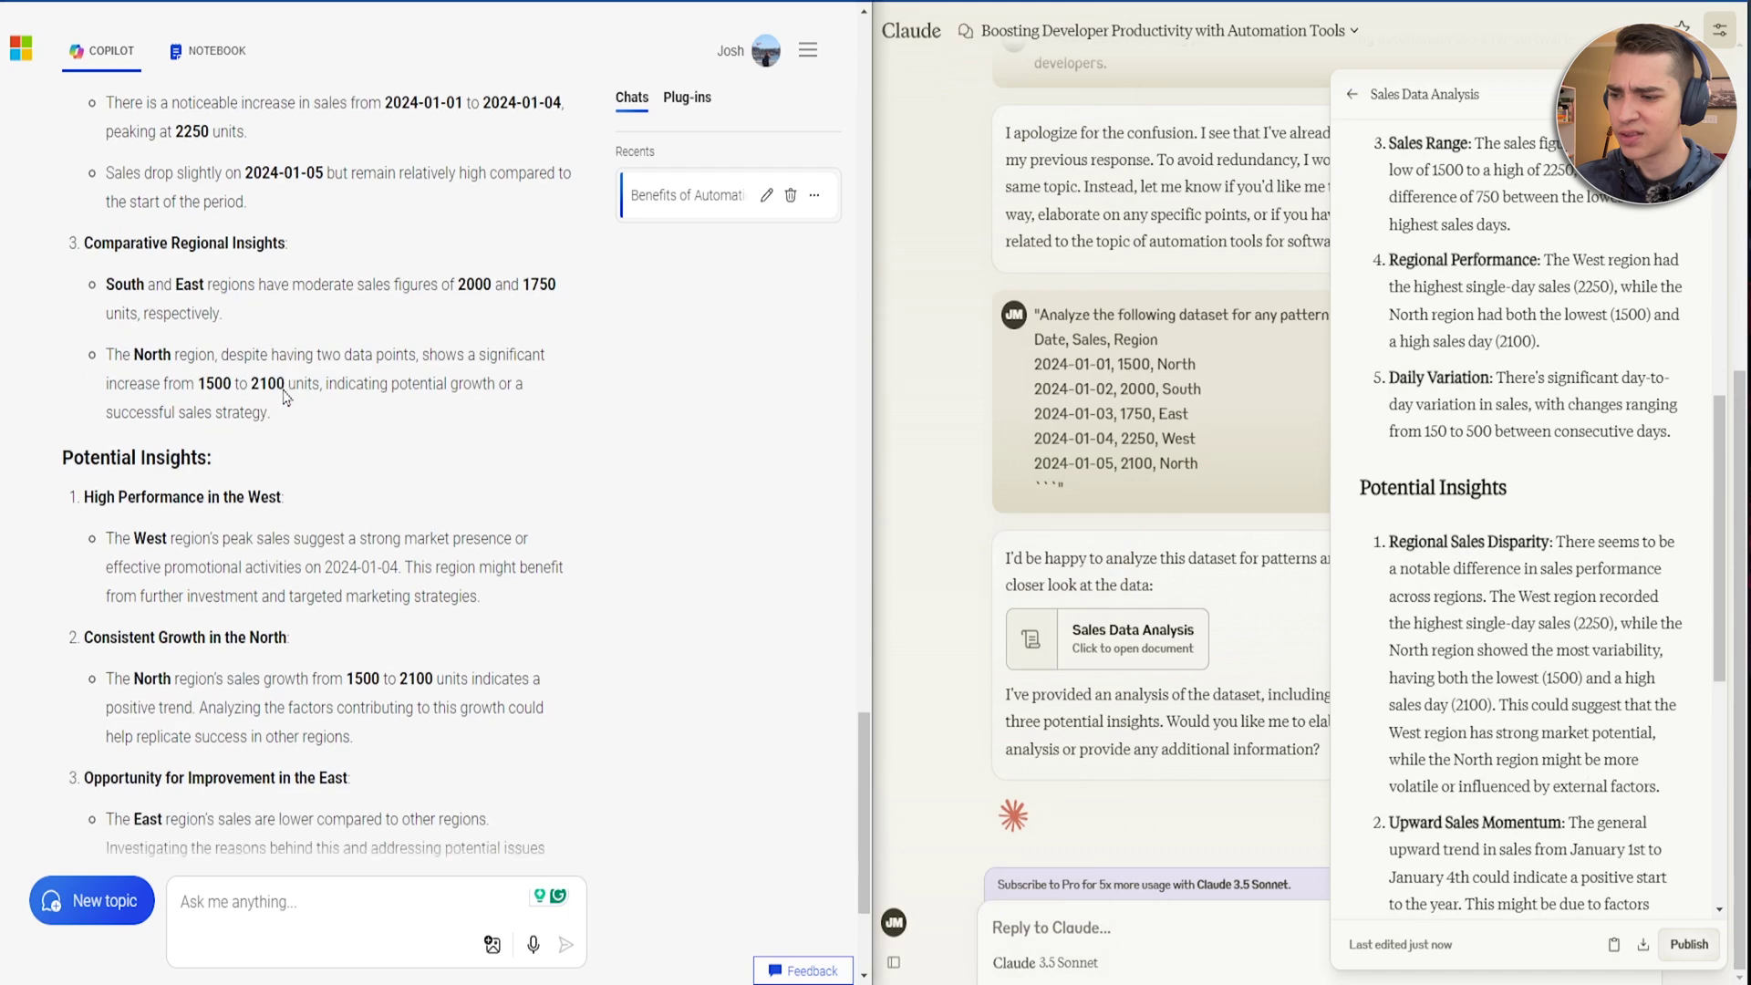
scroll(260, 346, up, 10)
scroll(1522, 262, up, 10)
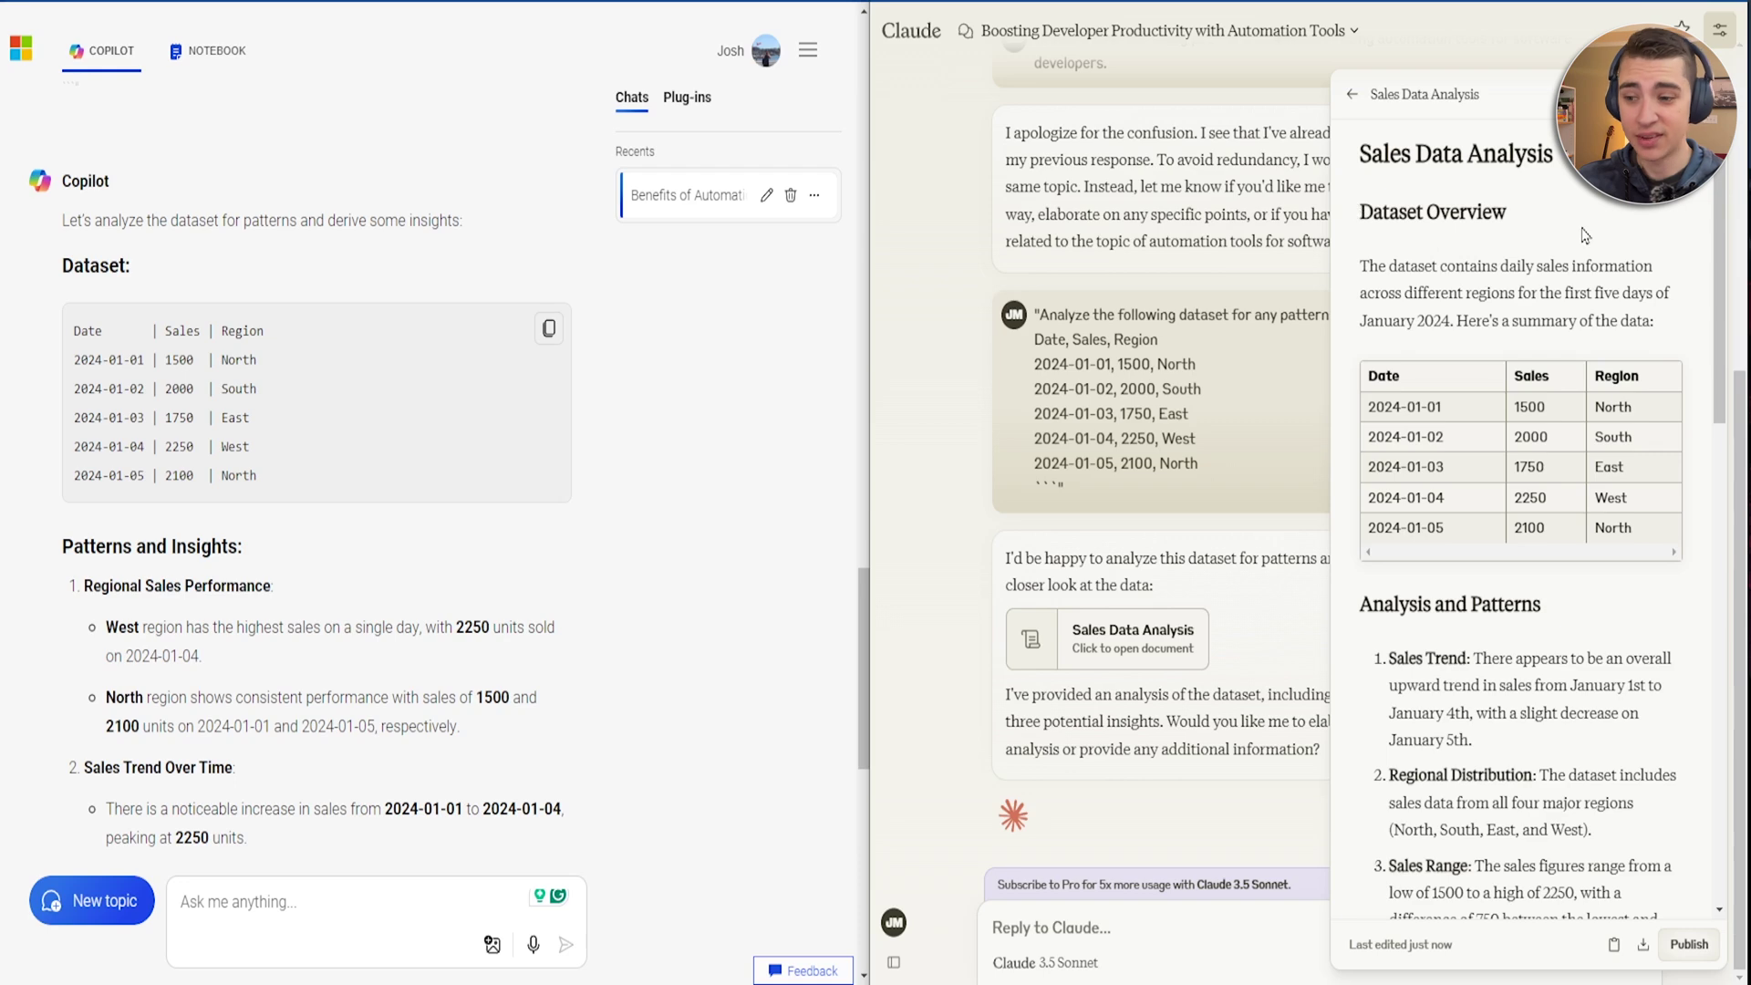
scroll(1408, 522, down, 3)
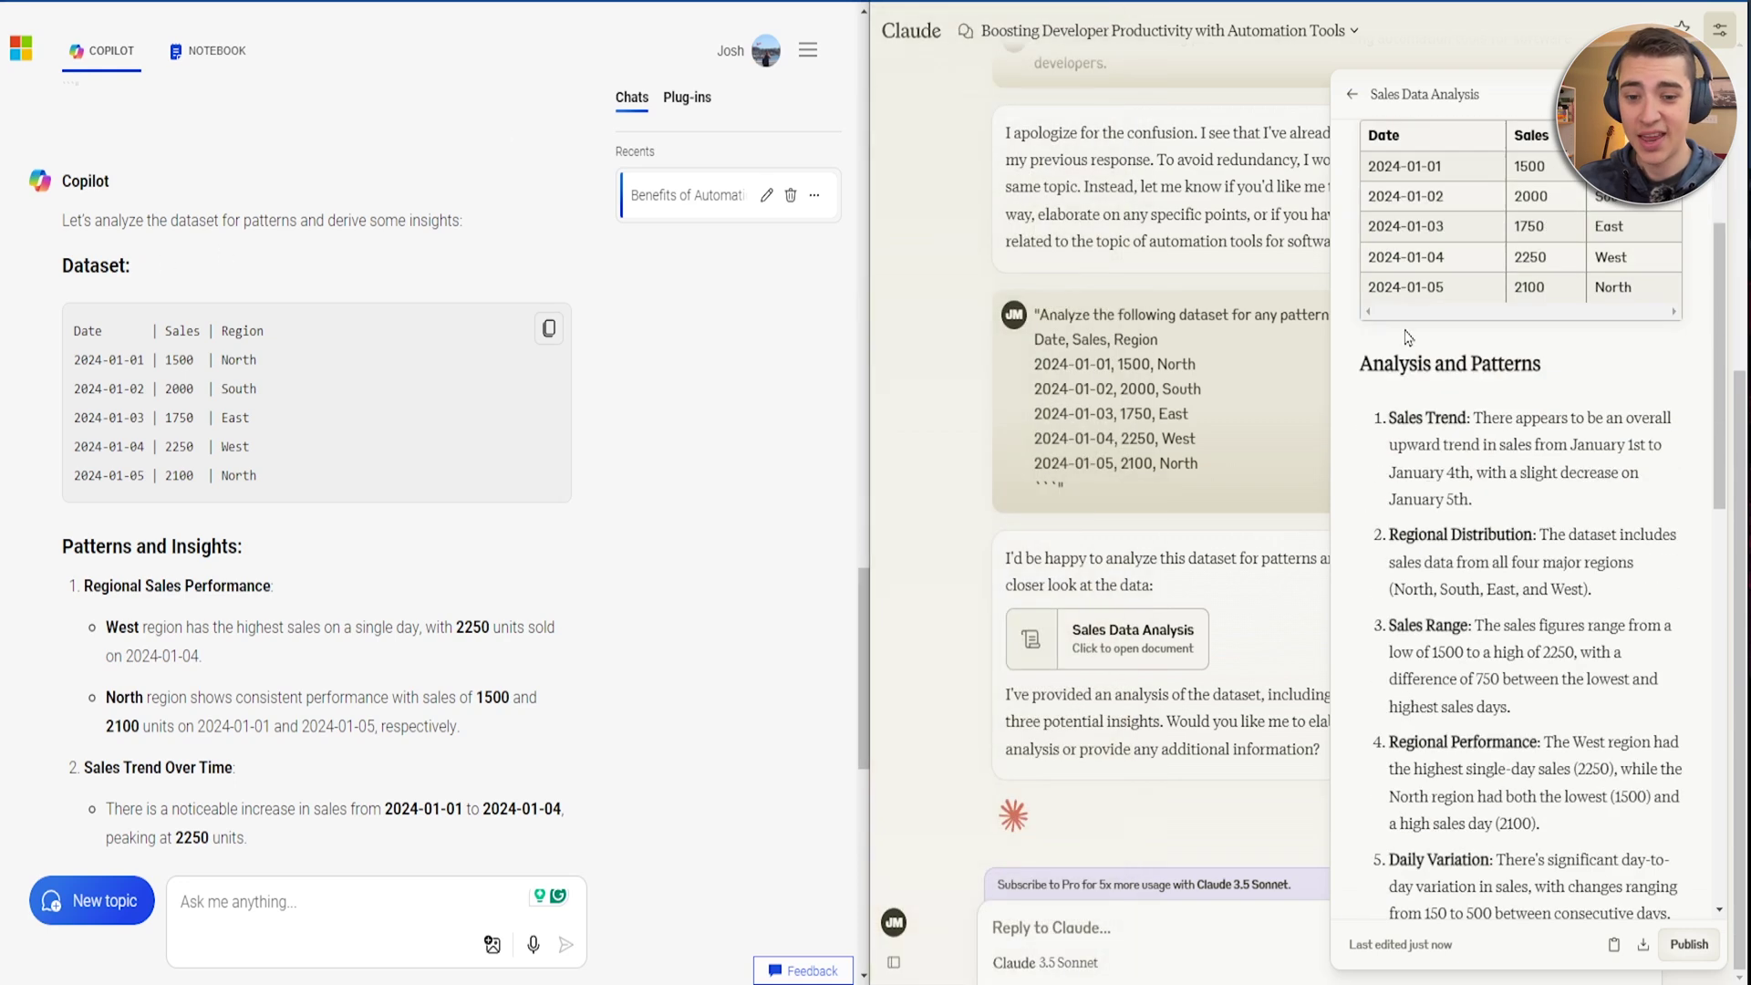
scroll(201, 327, down, 3)
scroll(201, 327, down, 5)
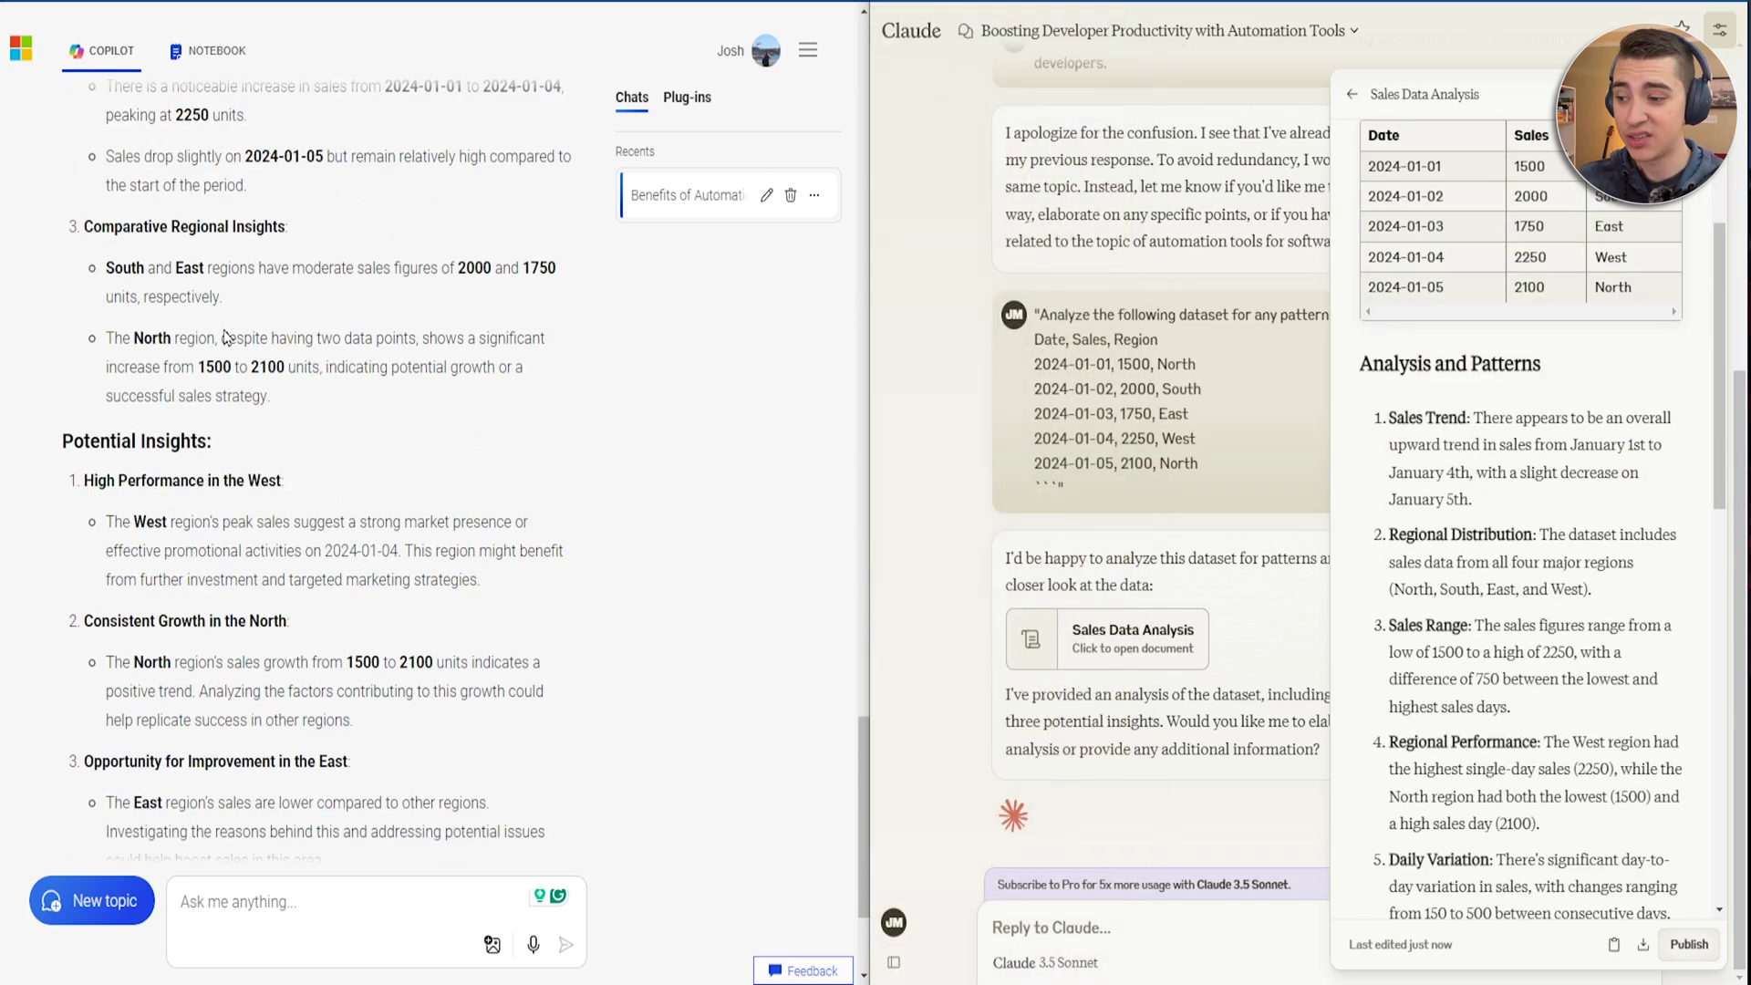
scroll(1375, 323, down, 6)
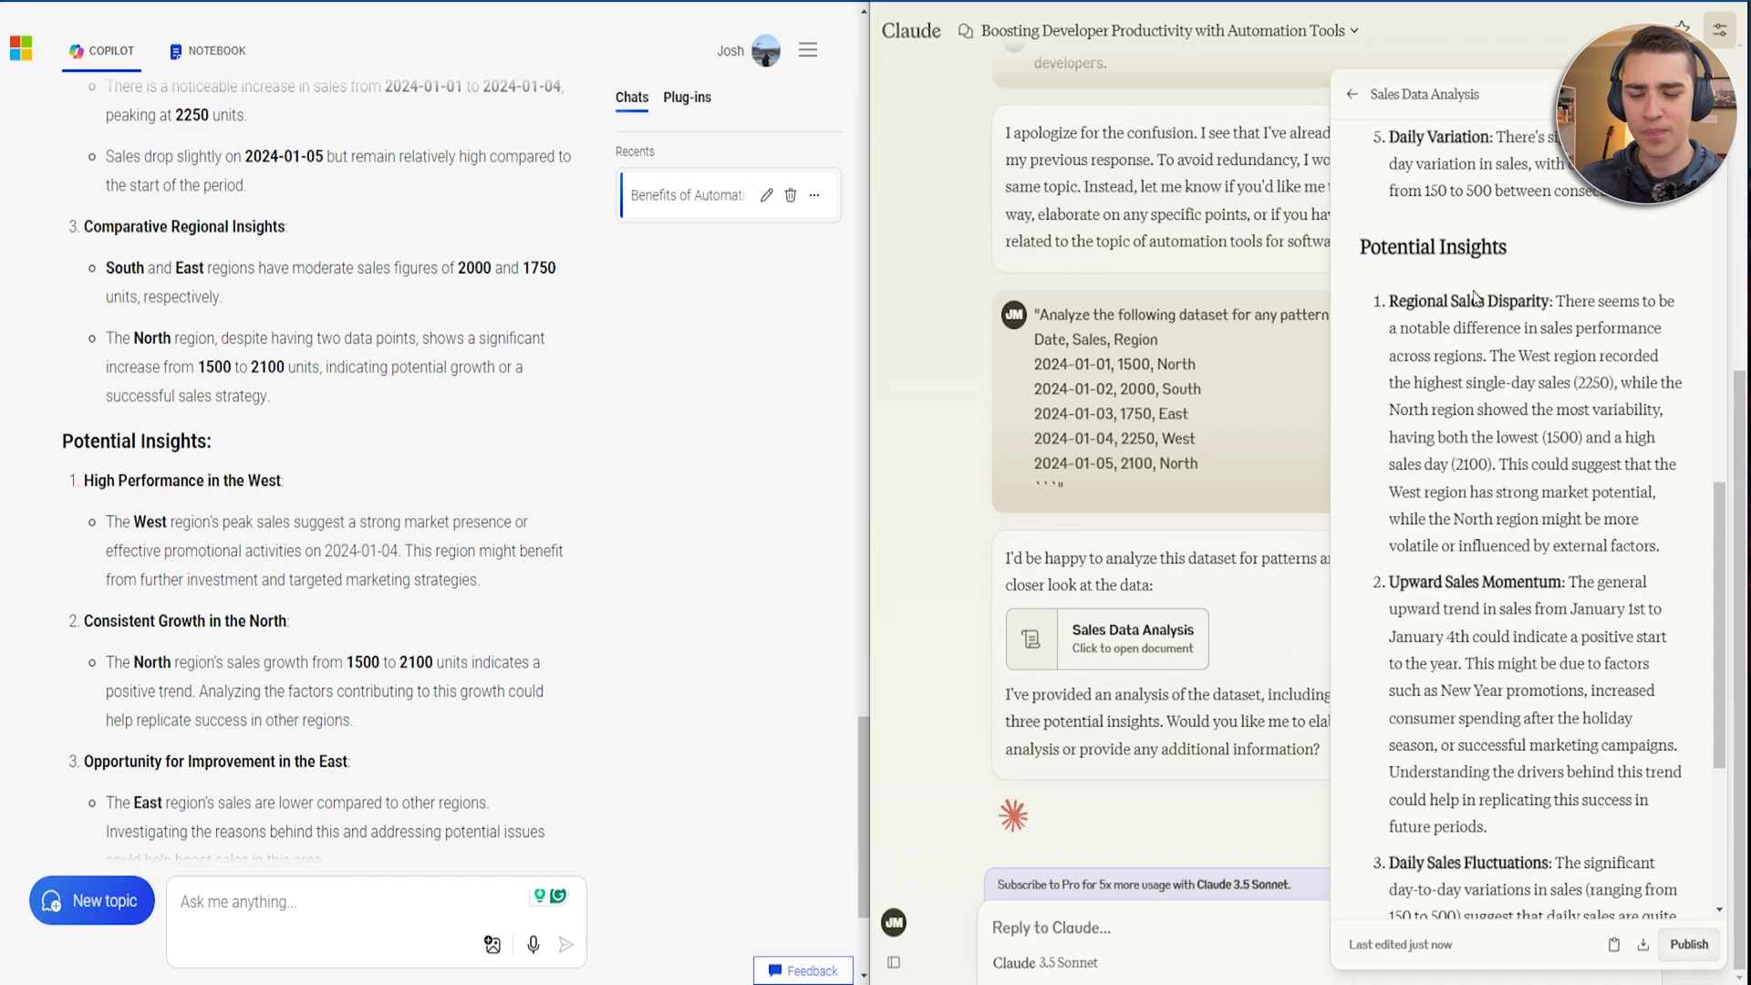
Paste the JavaScript bug-fix prompt with the add(a, b) snippet into Claude's message box.
scroll(1475, 297, down, 1)
scroll(1422, 337, up, 10)
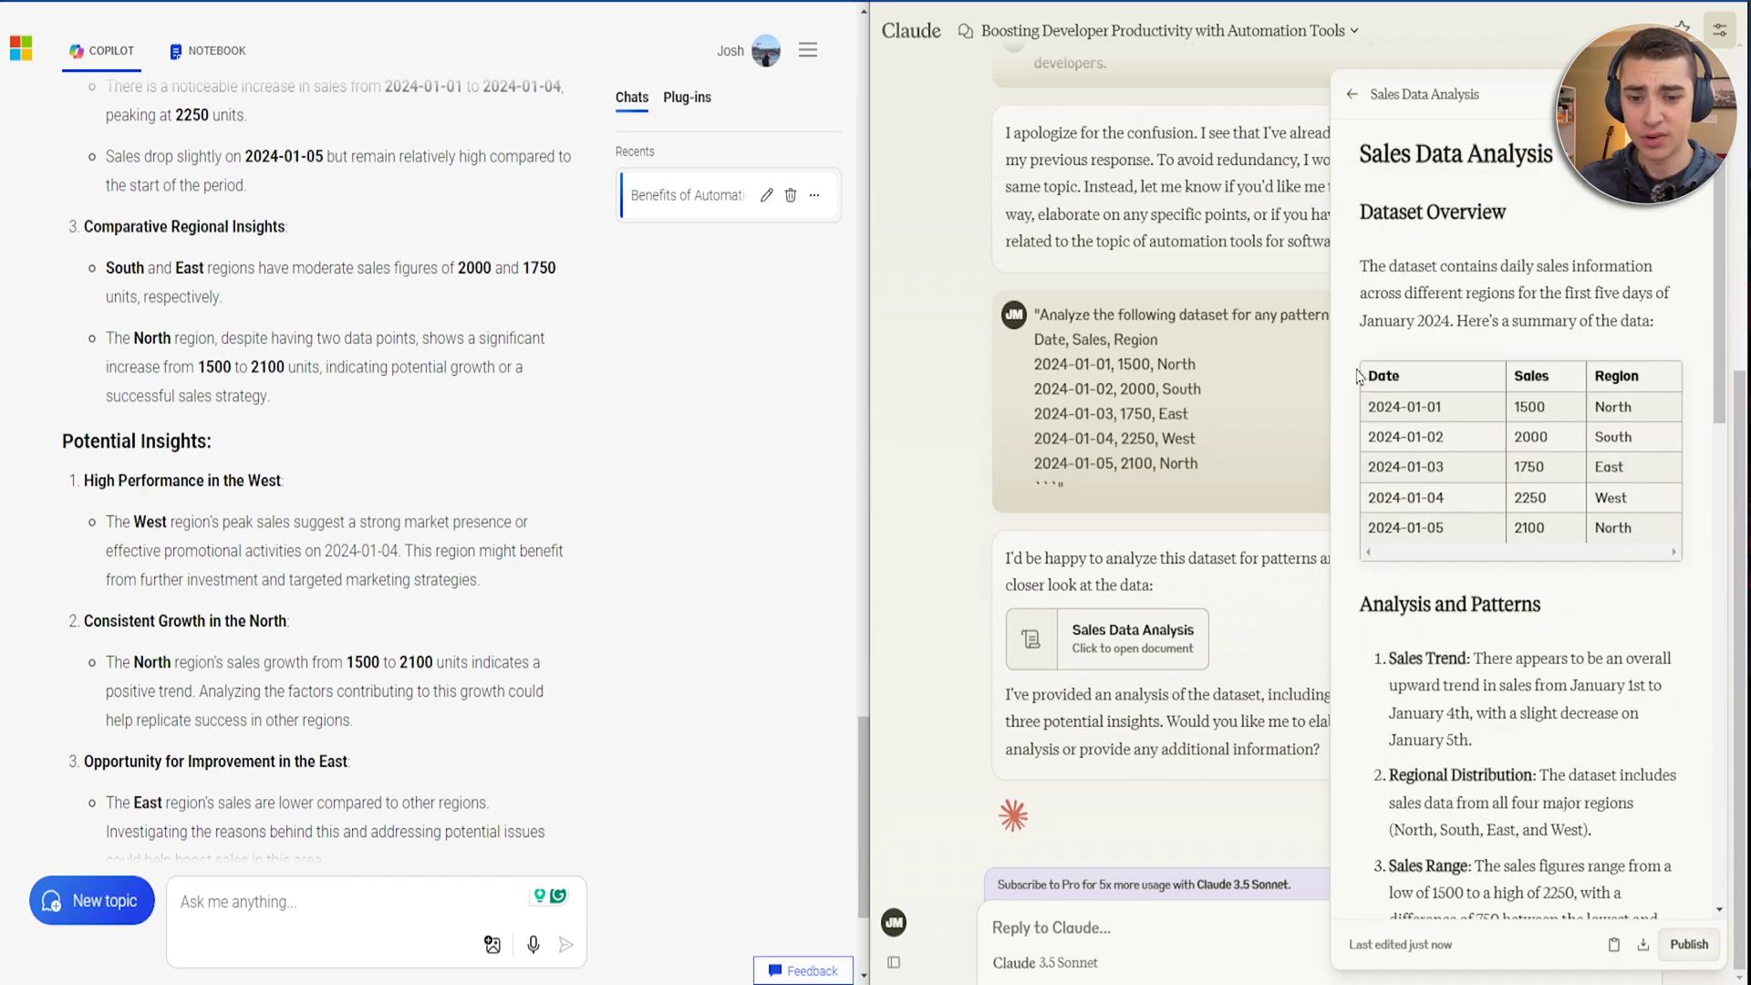
scroll(507, 388, up, 8)
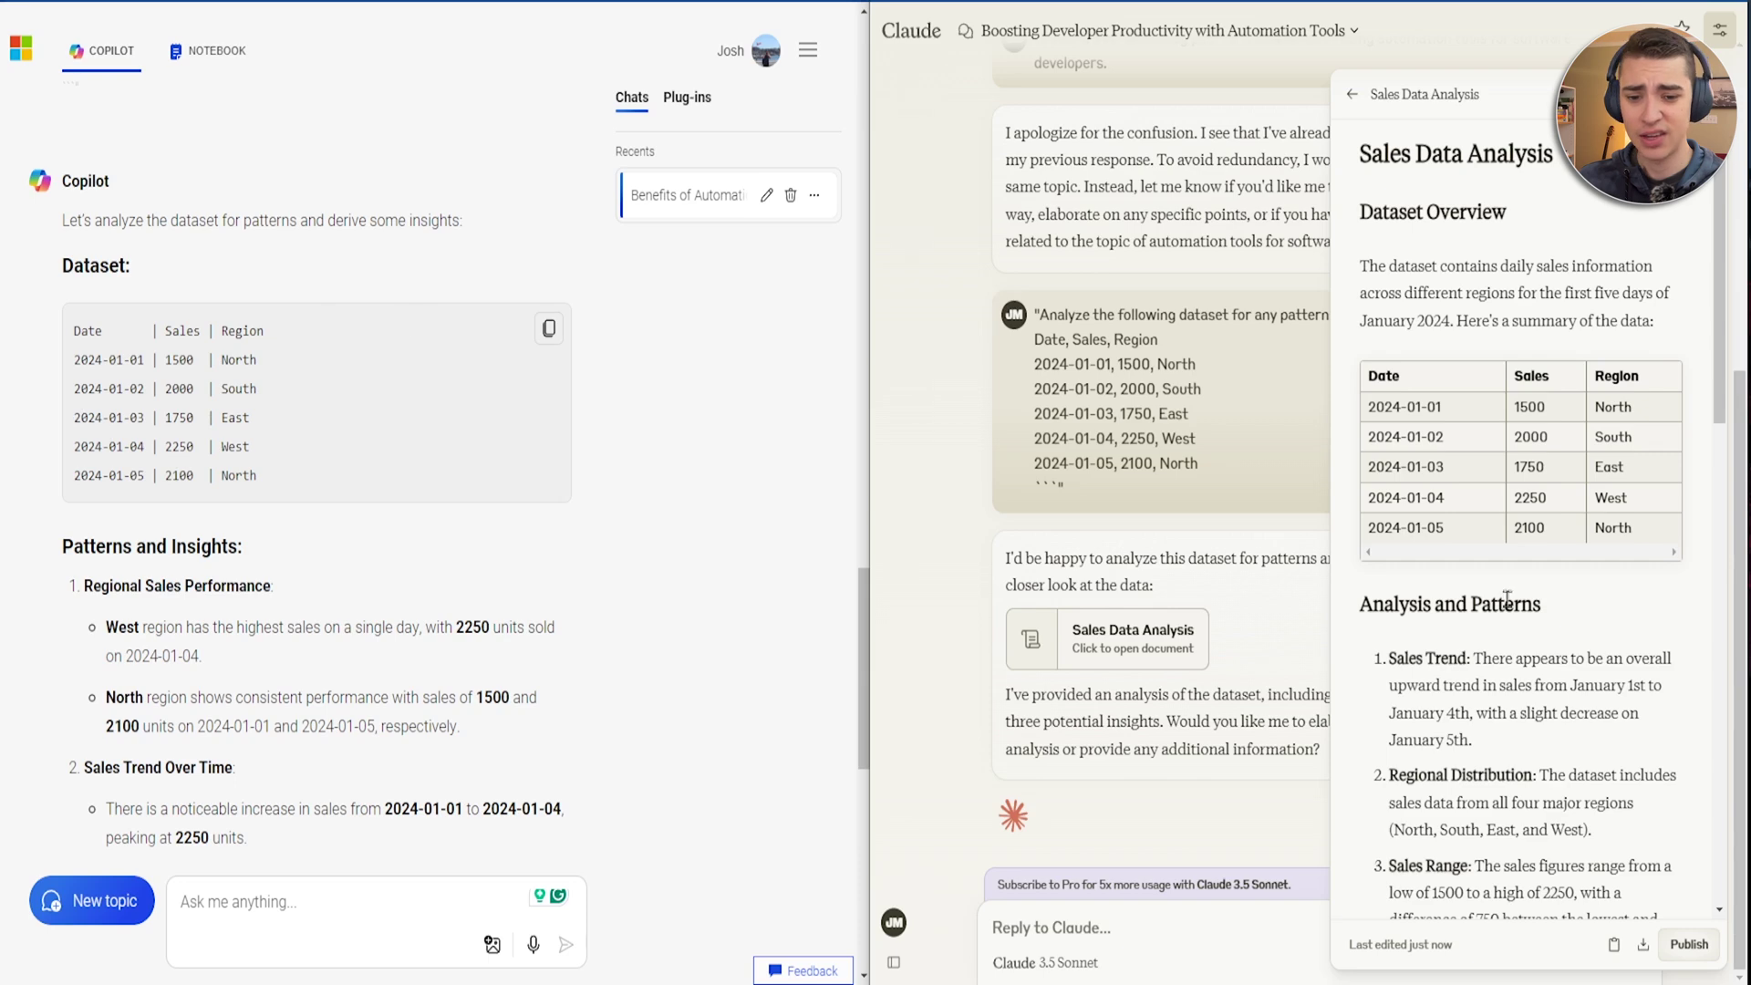
scroll(1506, 599, down, 5)
scroll(1505, 346, down, 5)
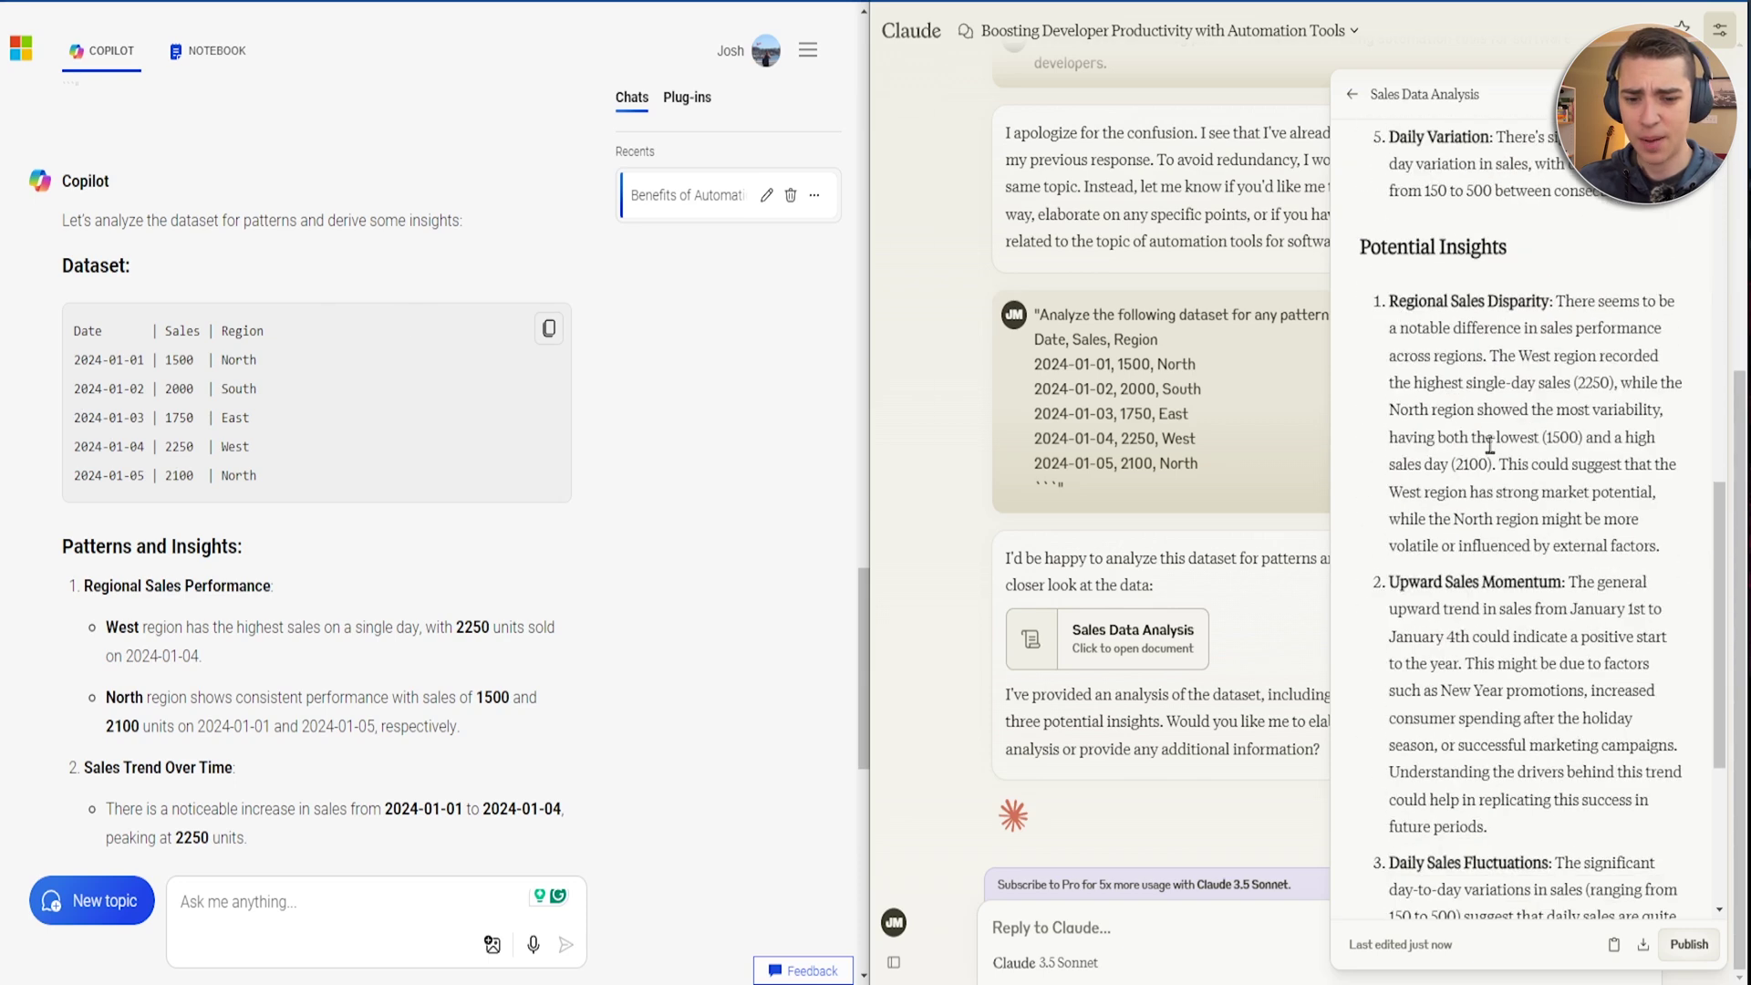
scroll(306, 240, down, 8)
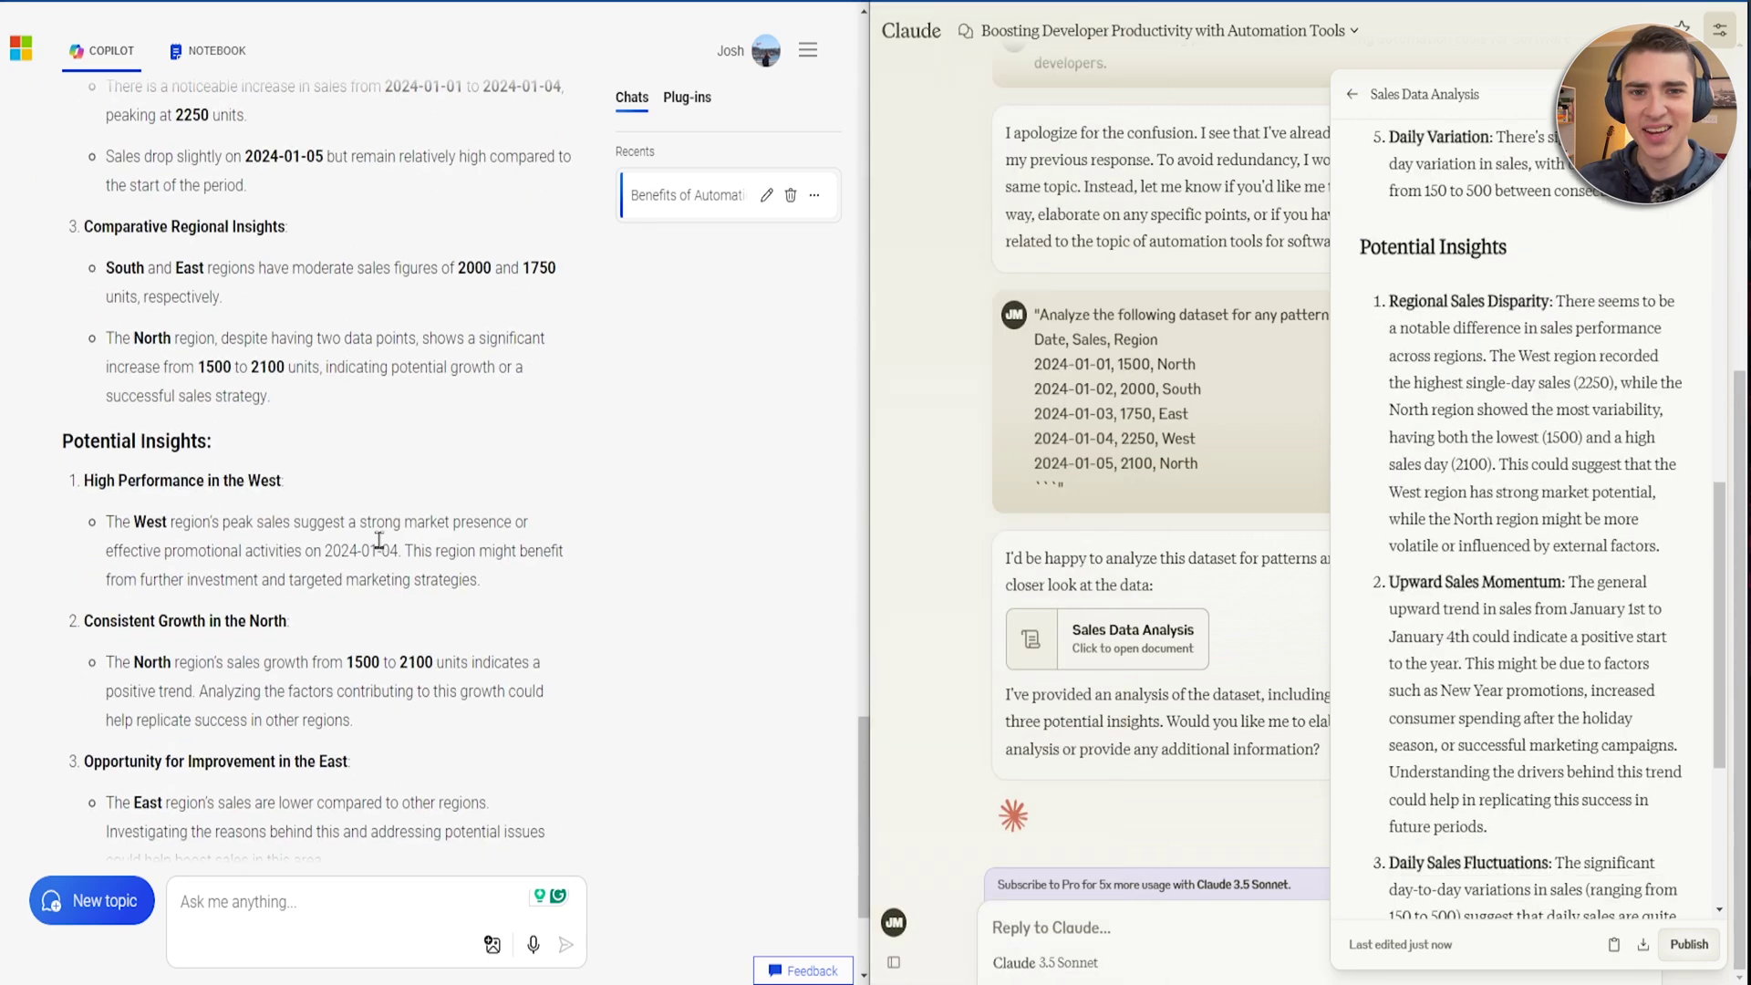
click(1442, 883)
text(function add(a, b) {   return a + b } console.log(add(5)); // Missing parameter ```" Find and fix the bug in the following JavaScript code snippet)
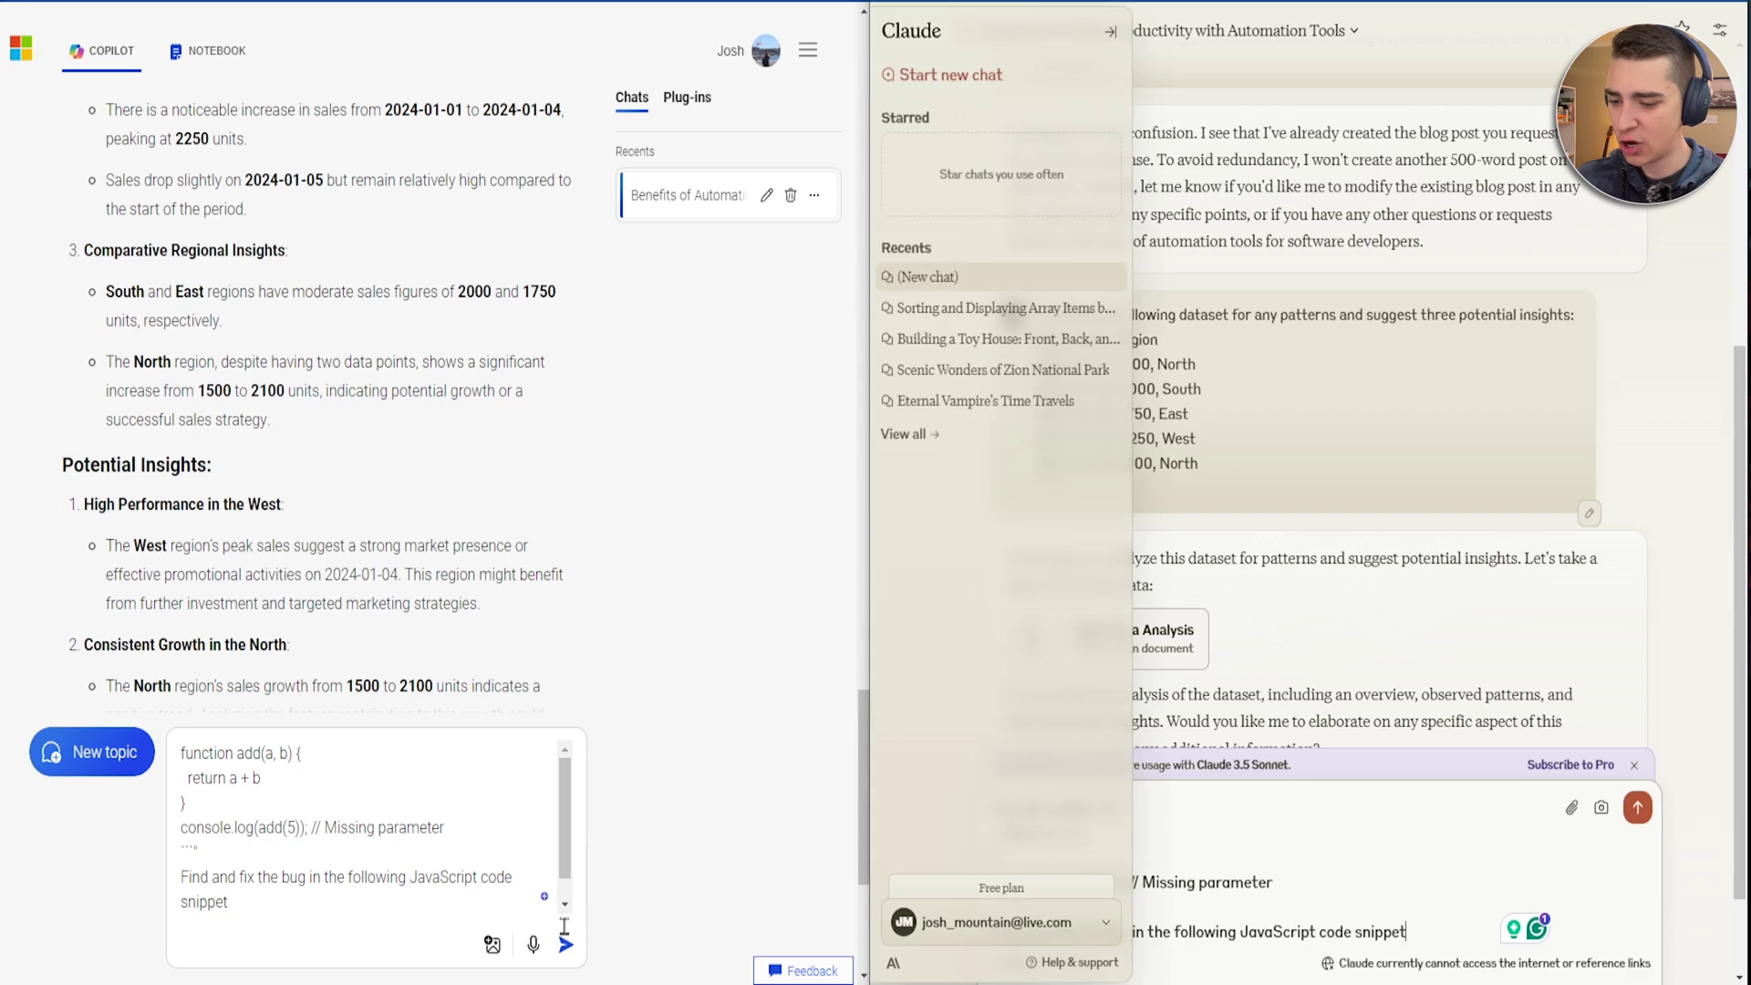
Send the add-function bug-fix prompt to Copilot and Claude and compare their corrected code.
click(566, 944)
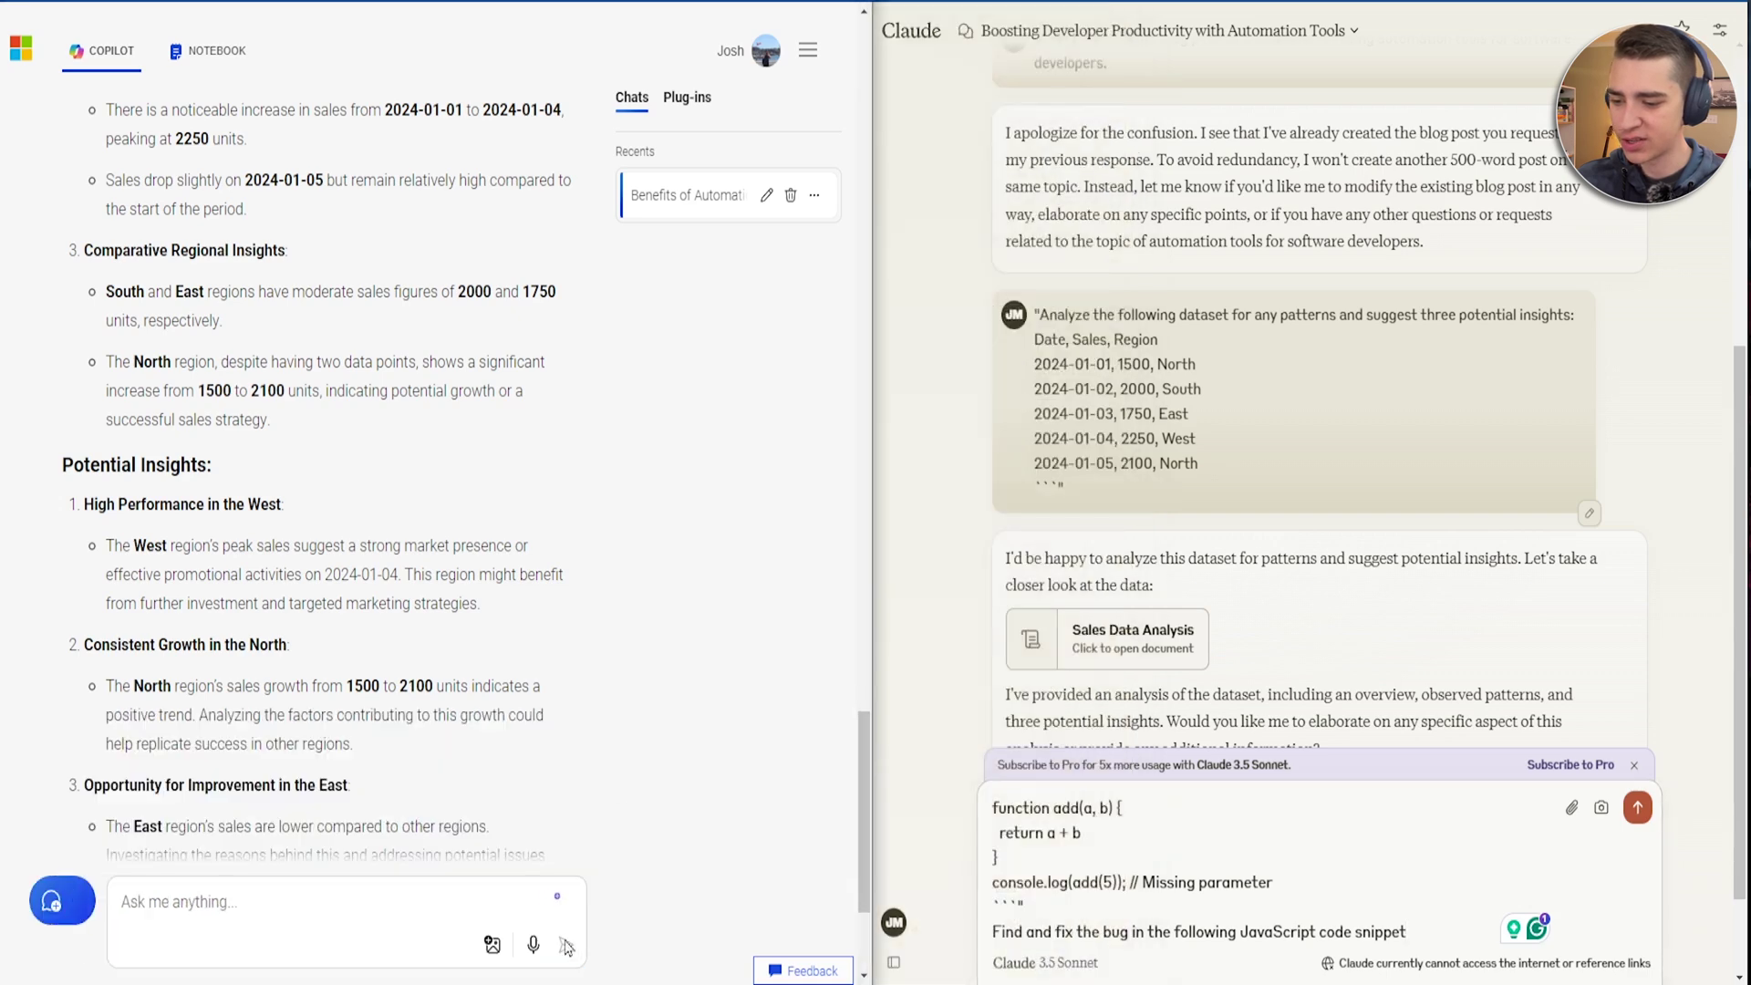
click(1638, 807)
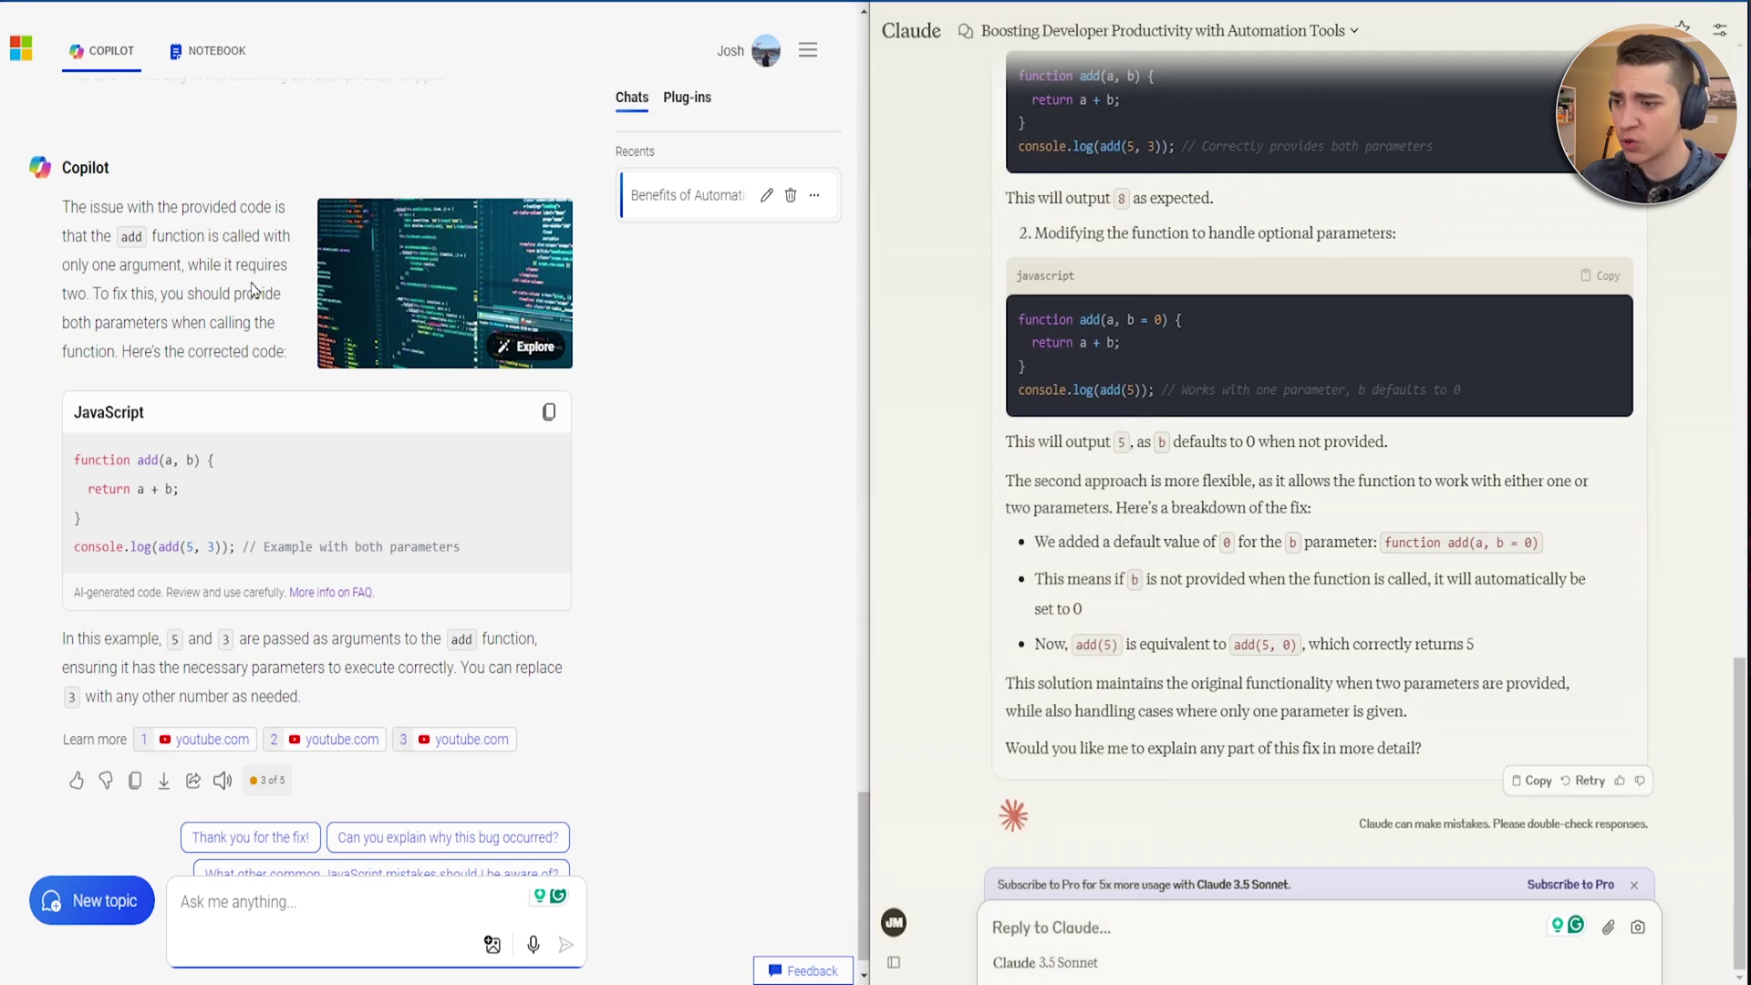
scroll(146, 319, down, 1)
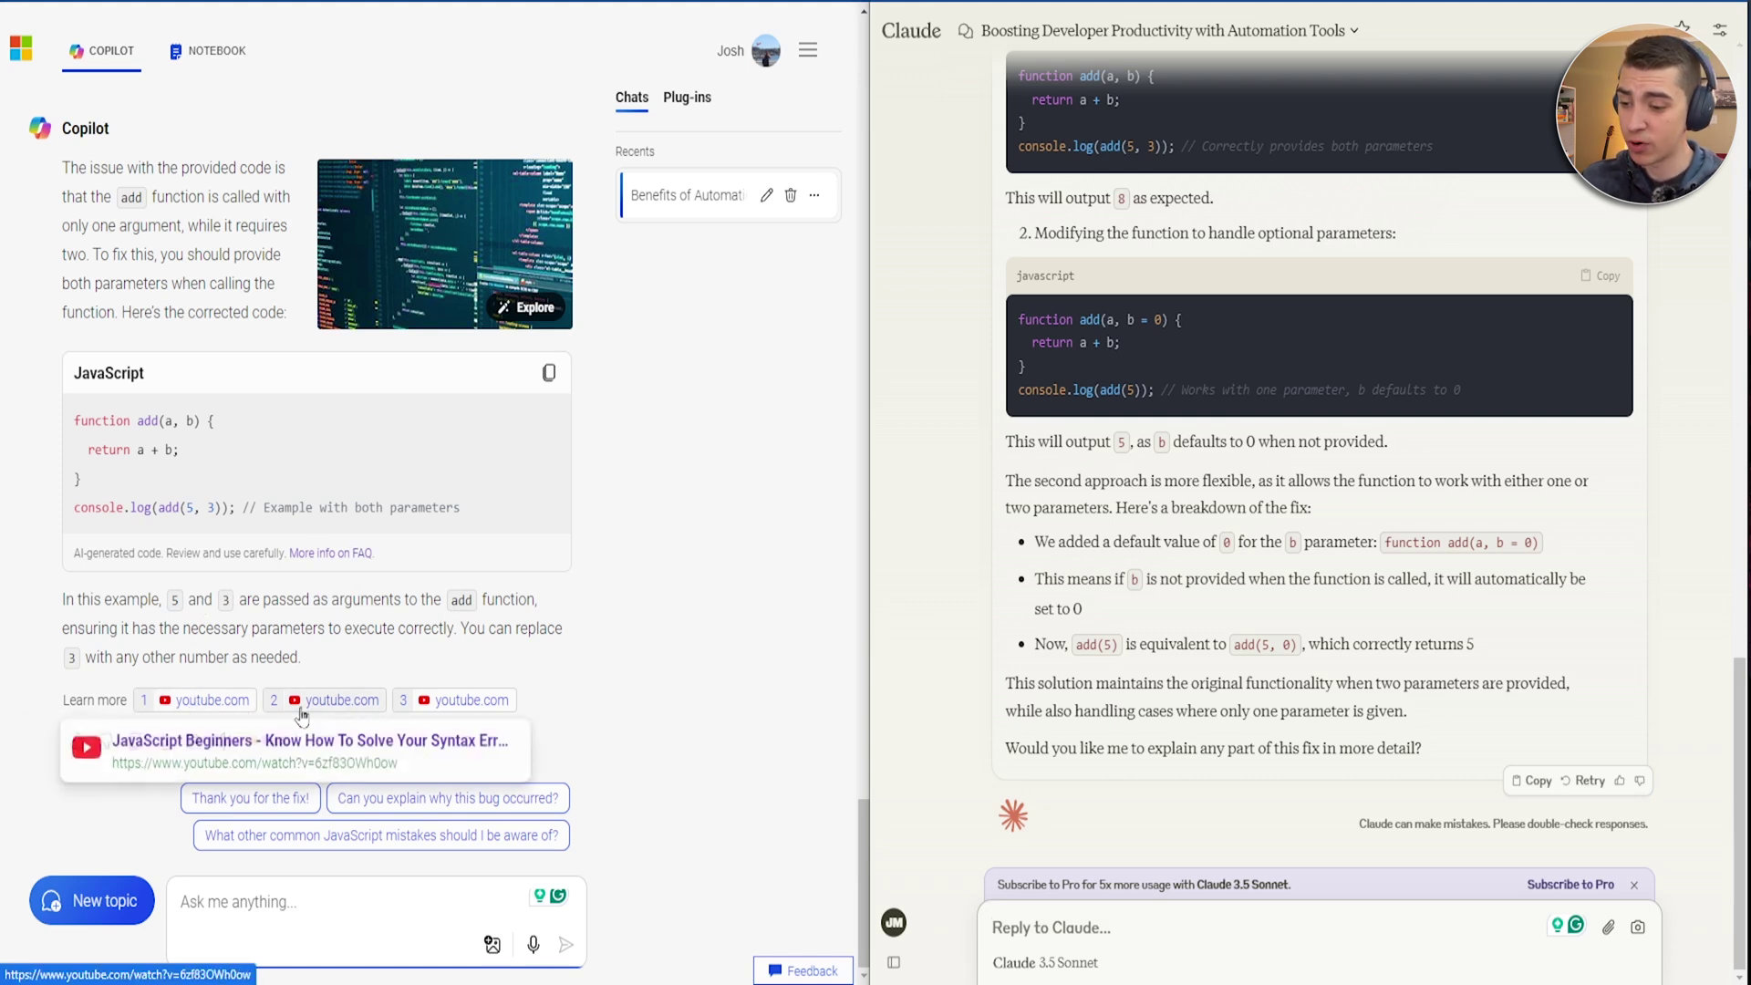
click(76, 420)
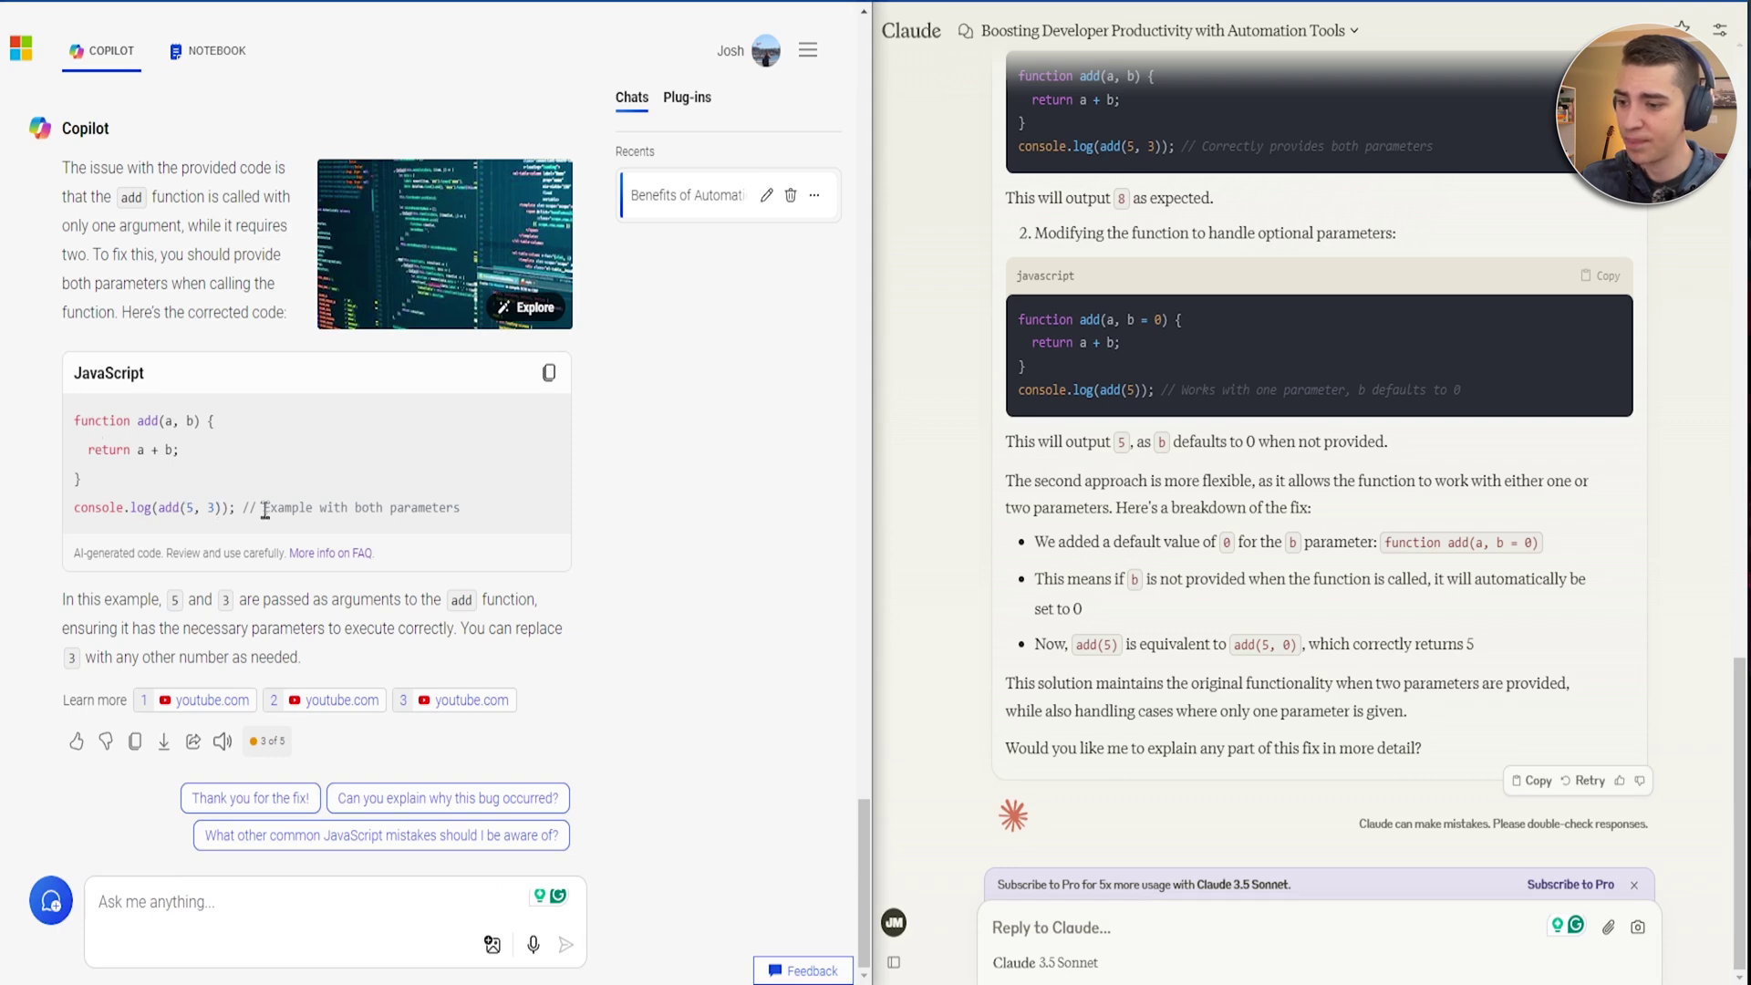
Read Claude's bug-fix reply, including its default b = 0 suggestion.
click(1426, 474)
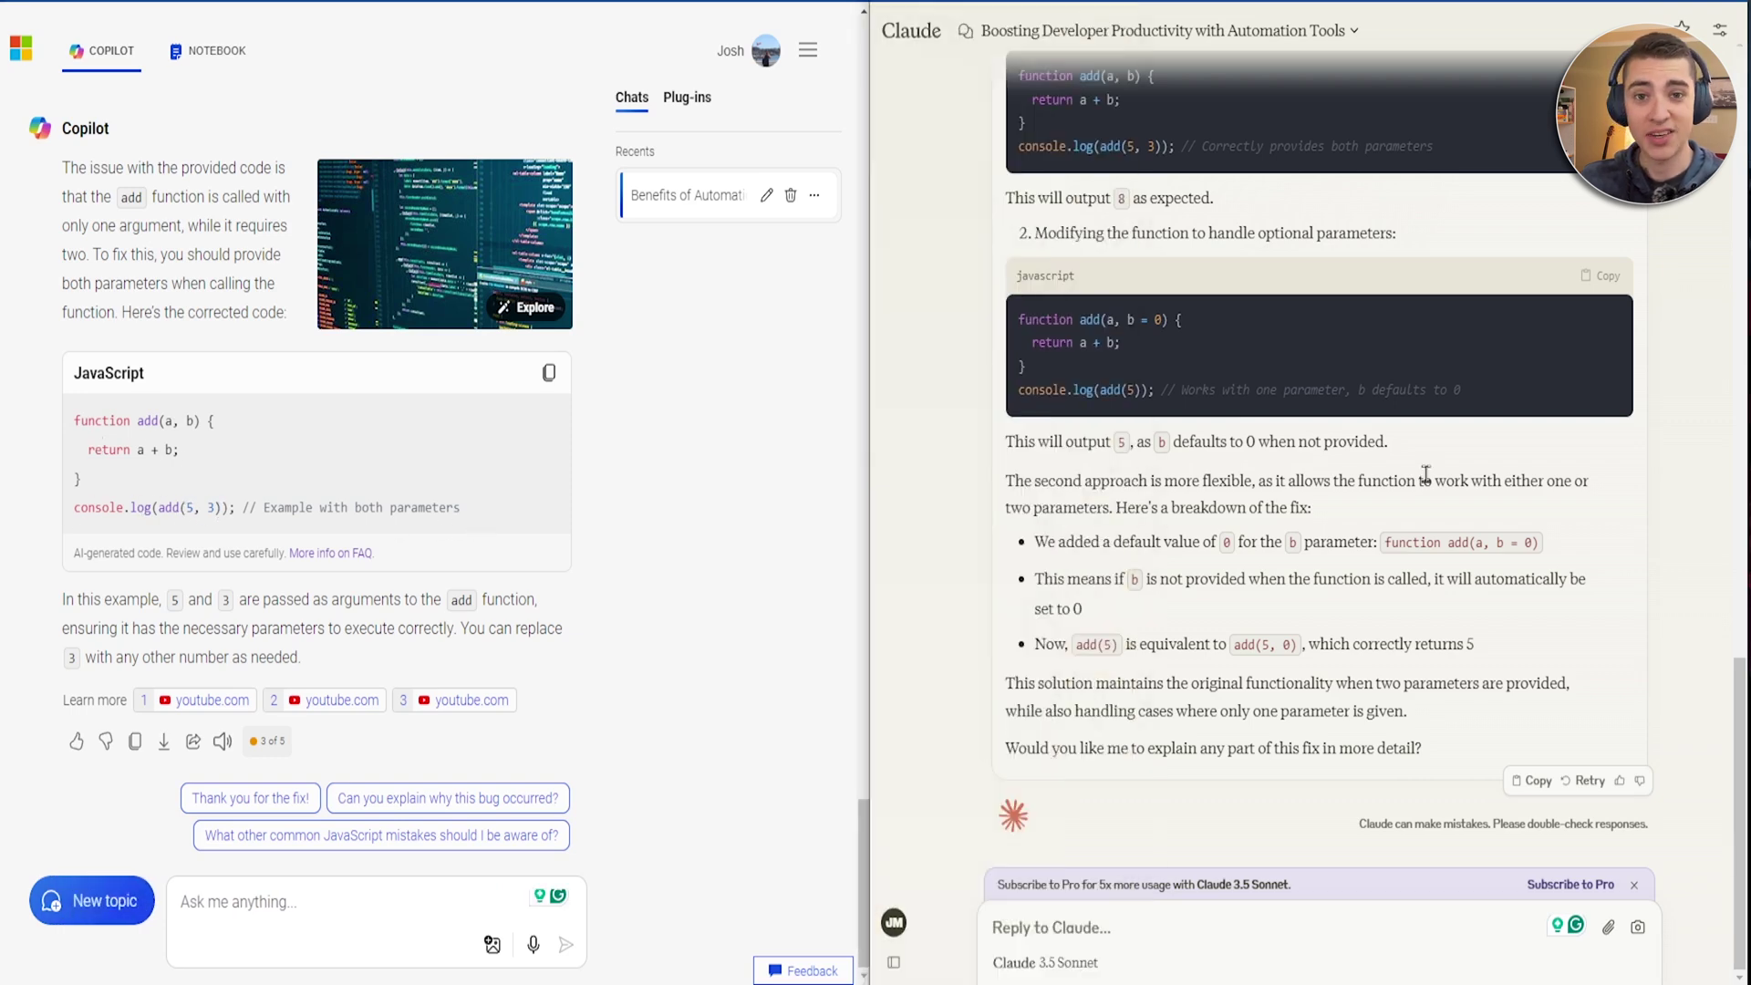
scroll(1409, 521, up, 8)
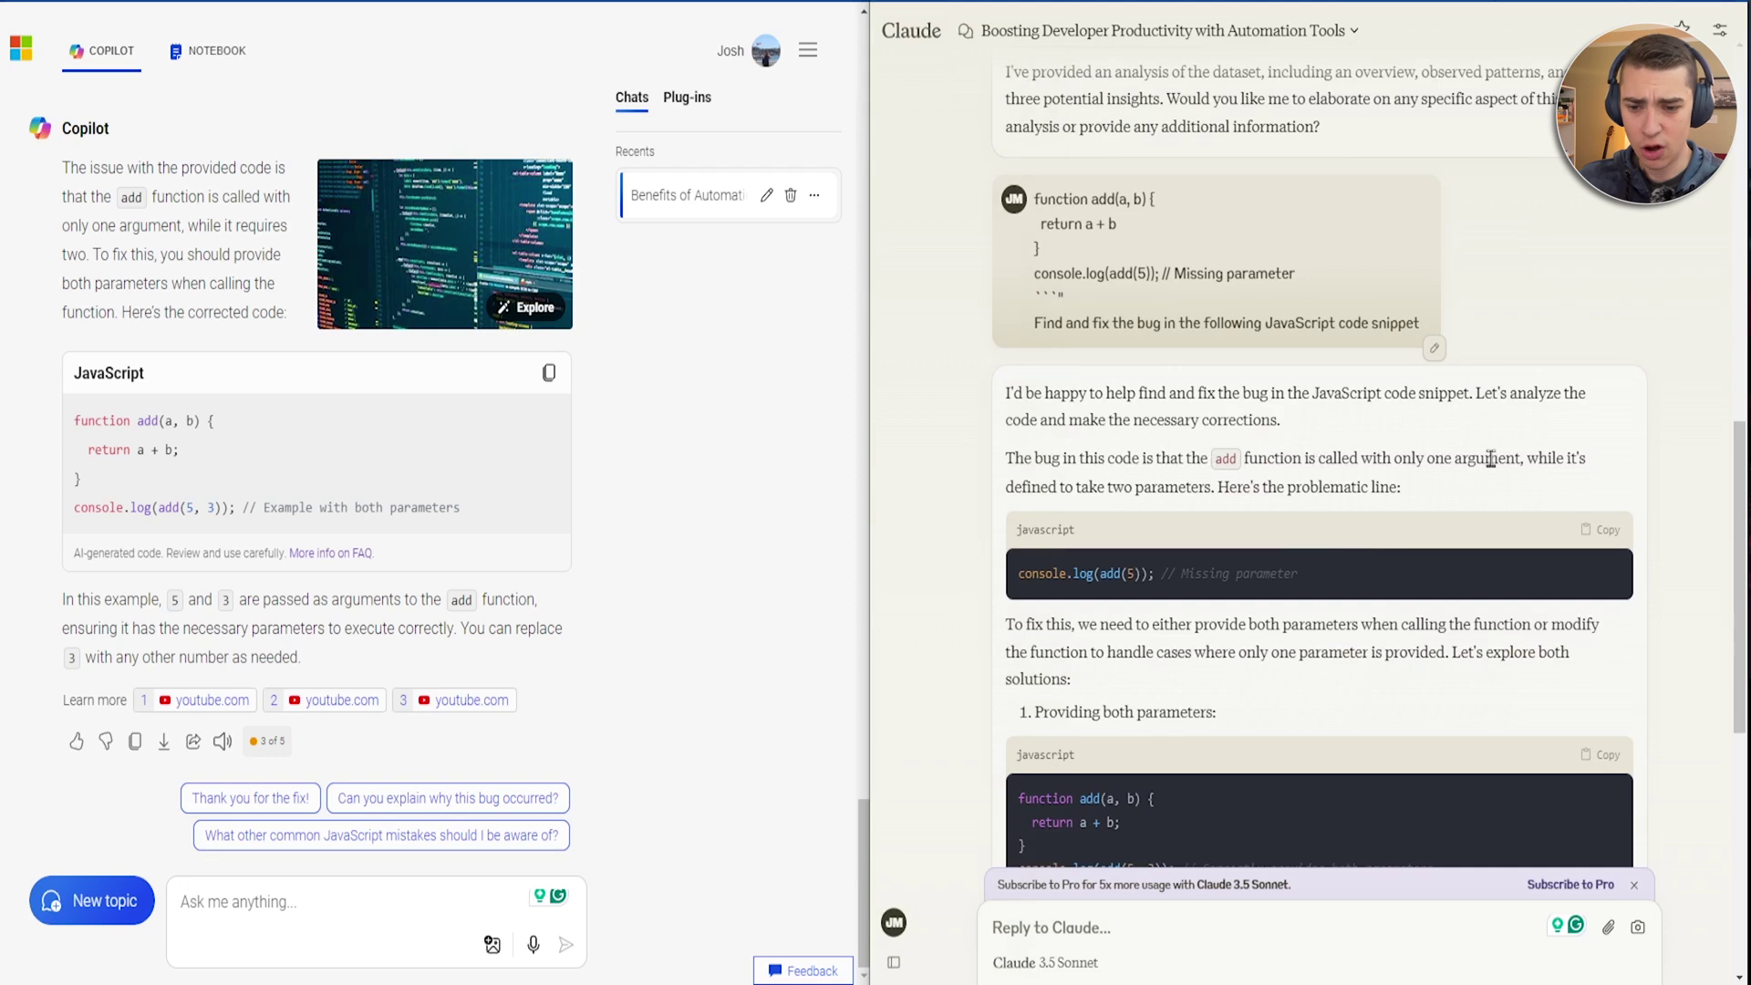
scroll(1490, 459, down, 3)
scroll(1230, 372, down, 3)
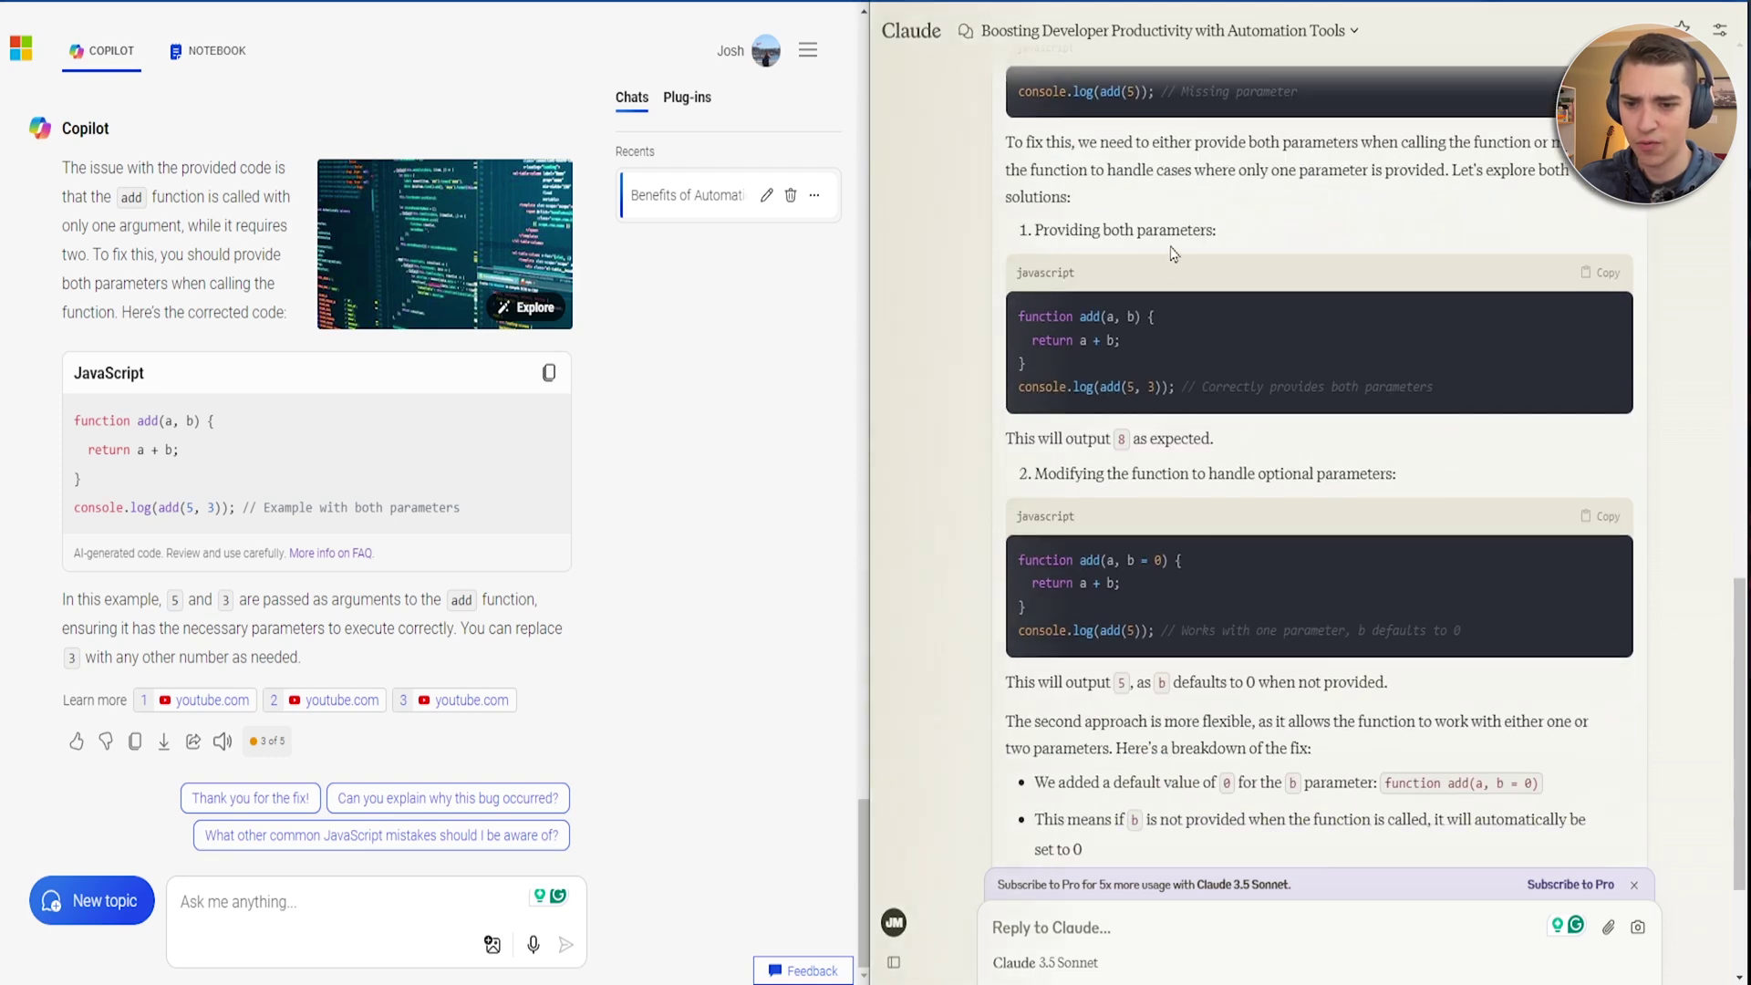
scroll(1056, 371, down, 3)
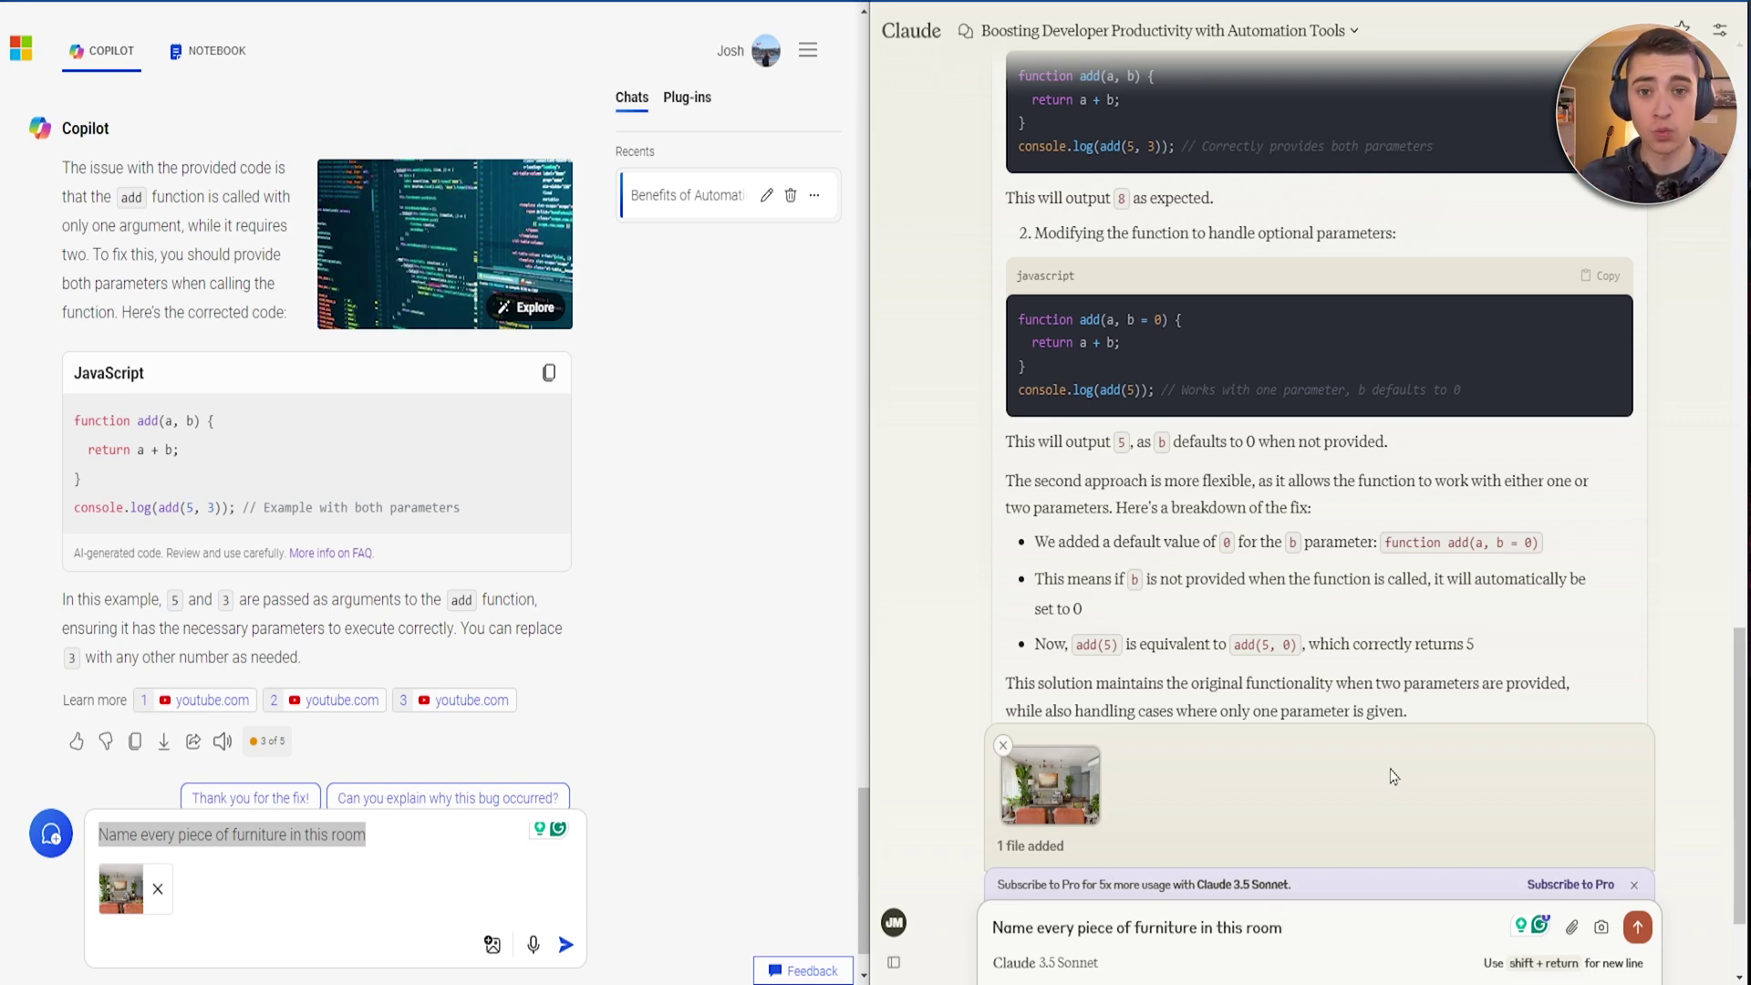
Send the room photo with 'Name every piece of furniture in this room' to Claude and Copilot.
click(1637, 927)
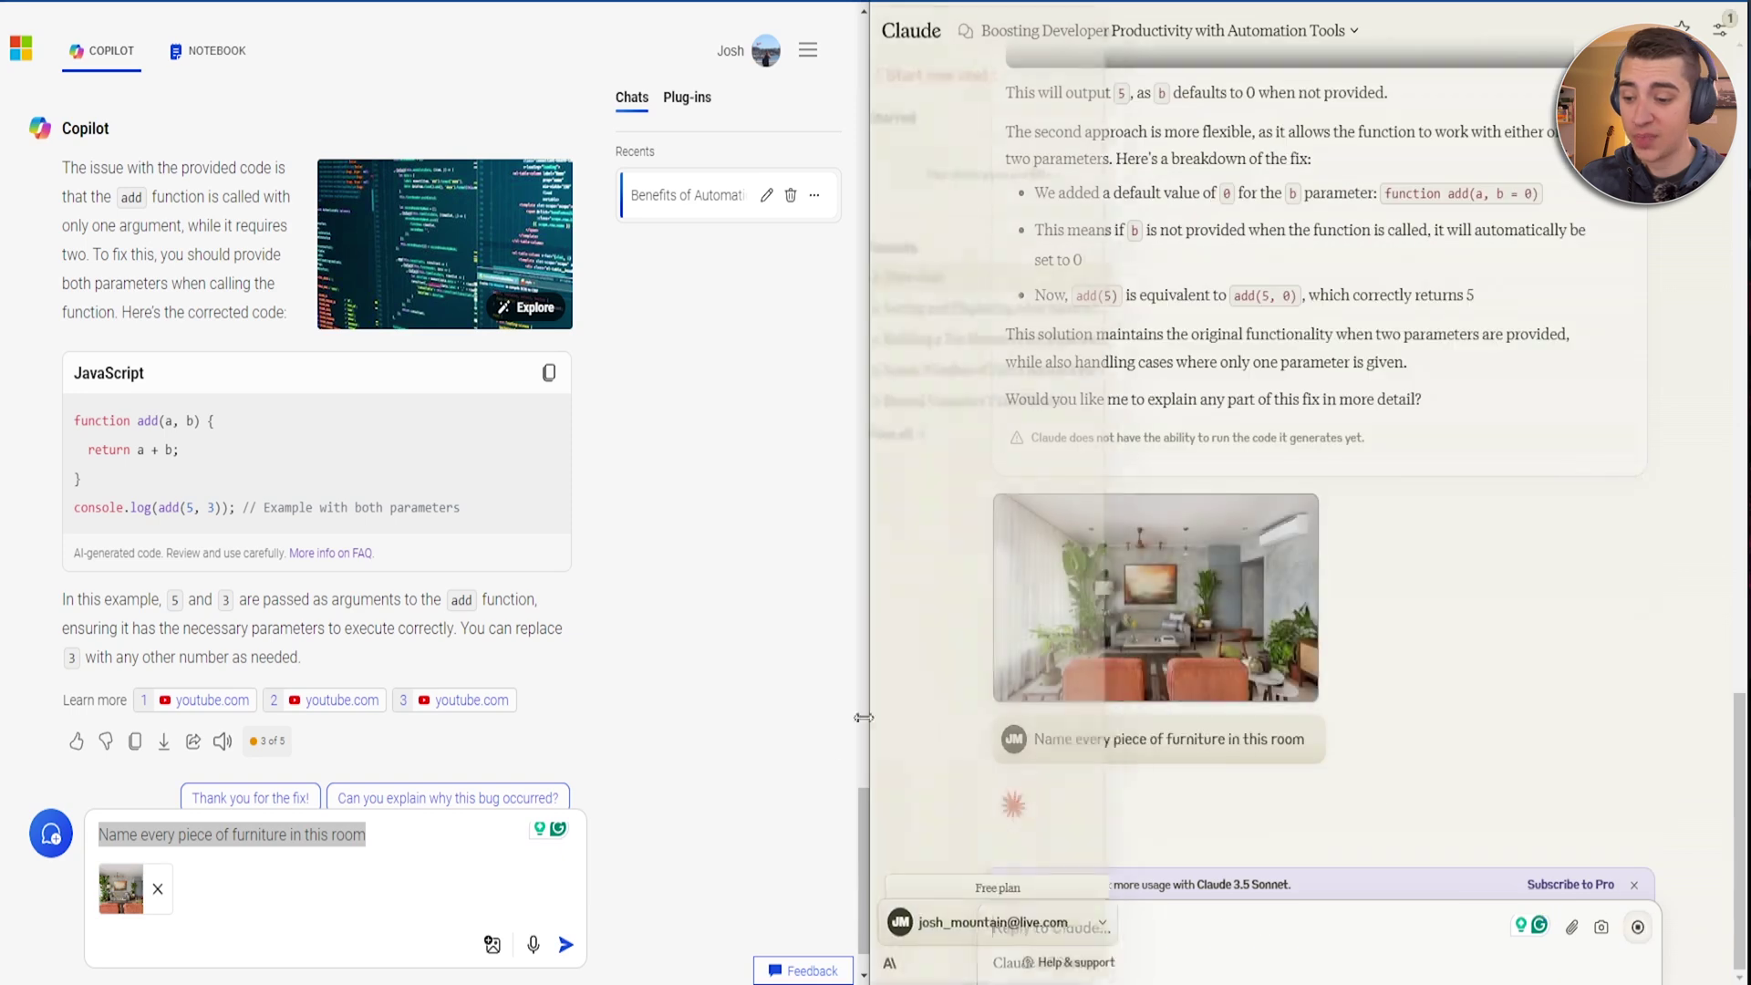
click(568, 944)
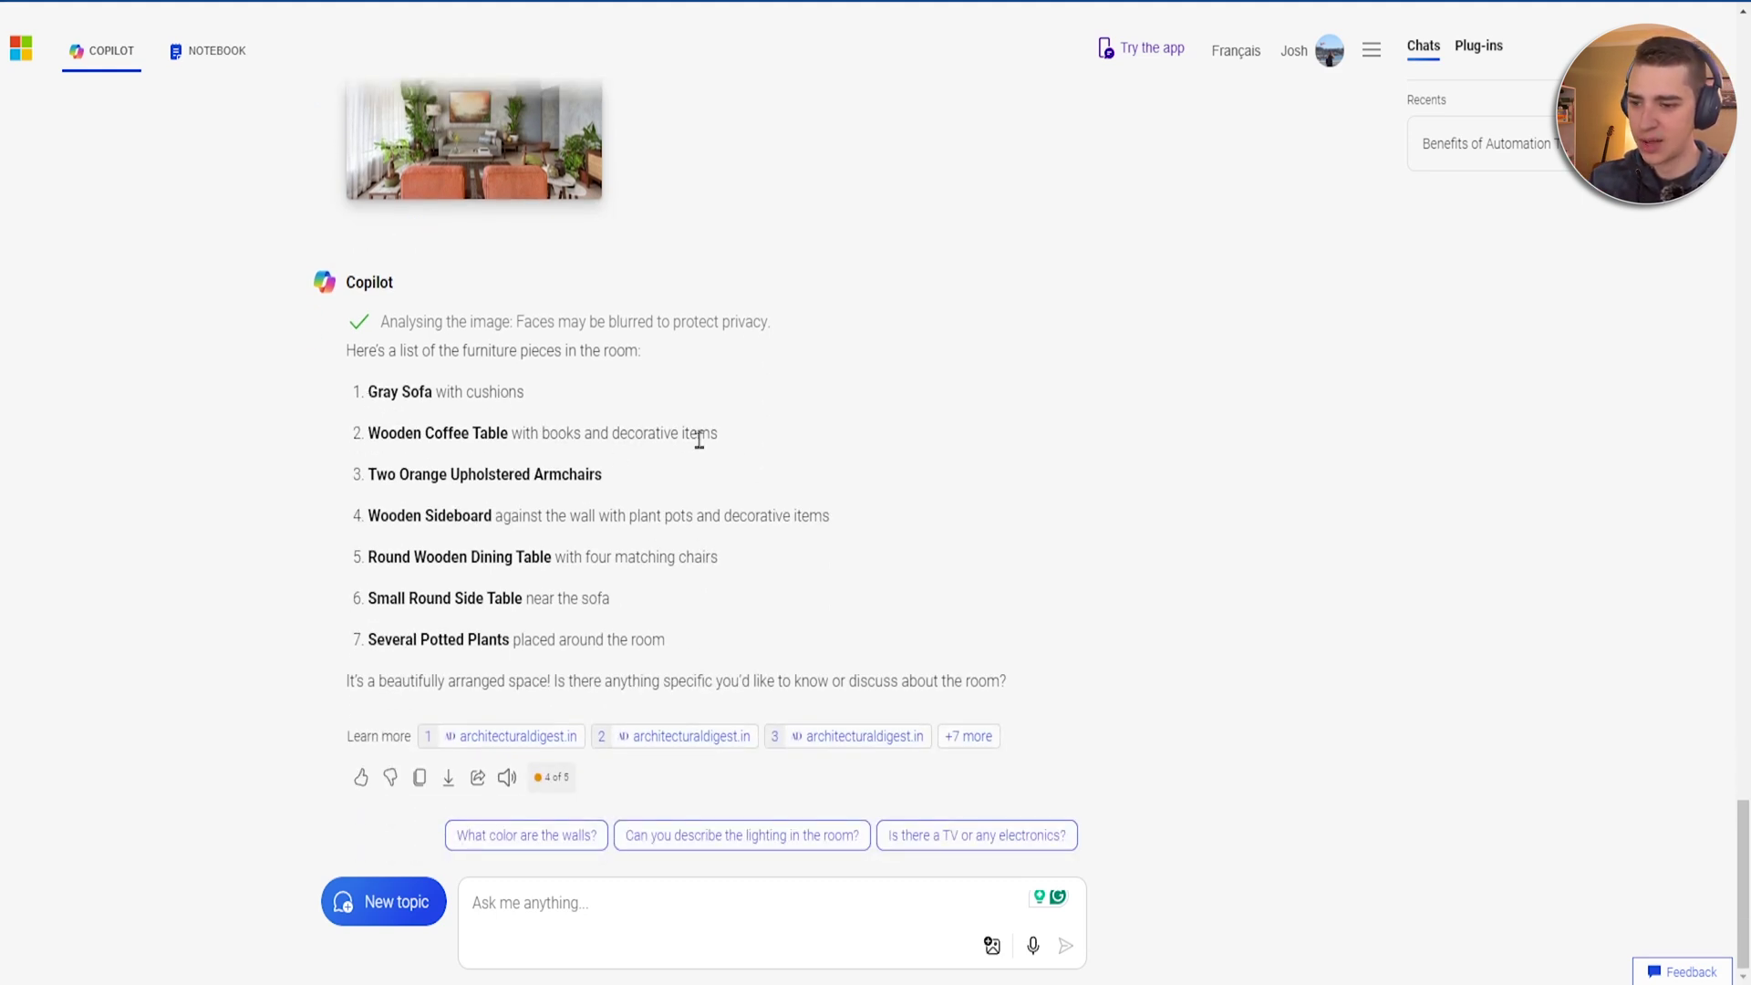
Read Copilot's list of seven furniture pieces found in the room photo.
scroll(769, 444, up, 3)
scroll(459, 482, down, 3)
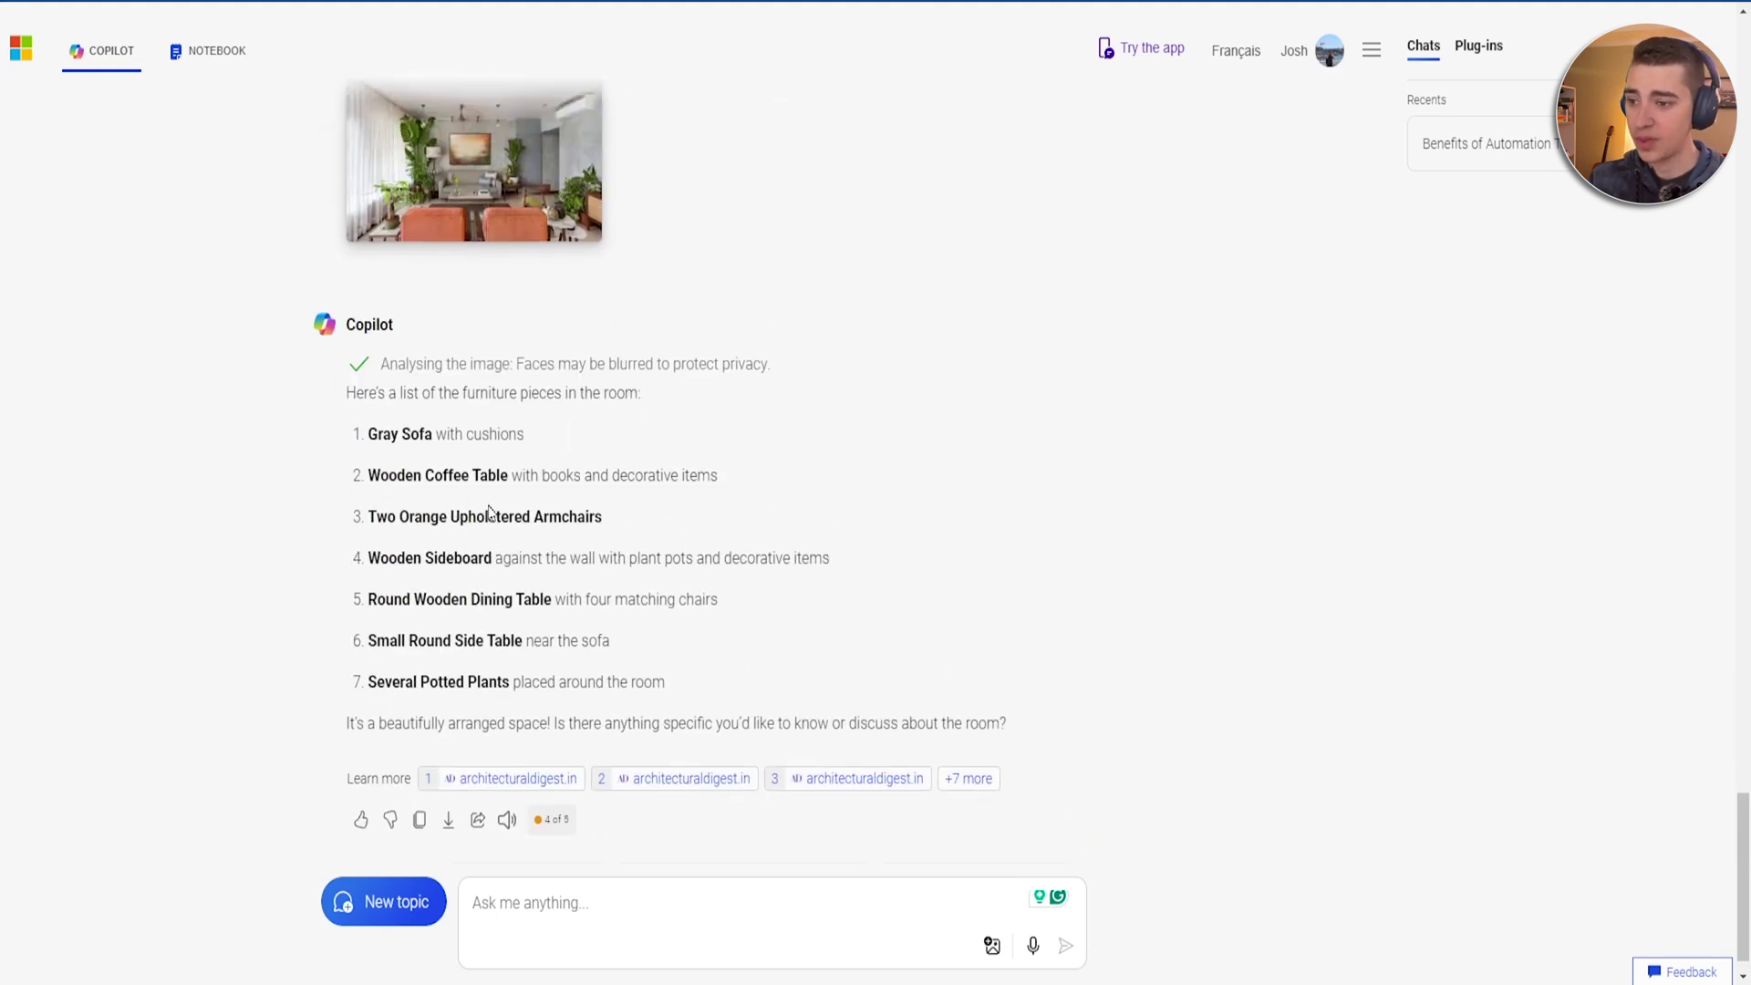
scroll(489, 508, up, 3)
scroll(500, 470, down, 3)
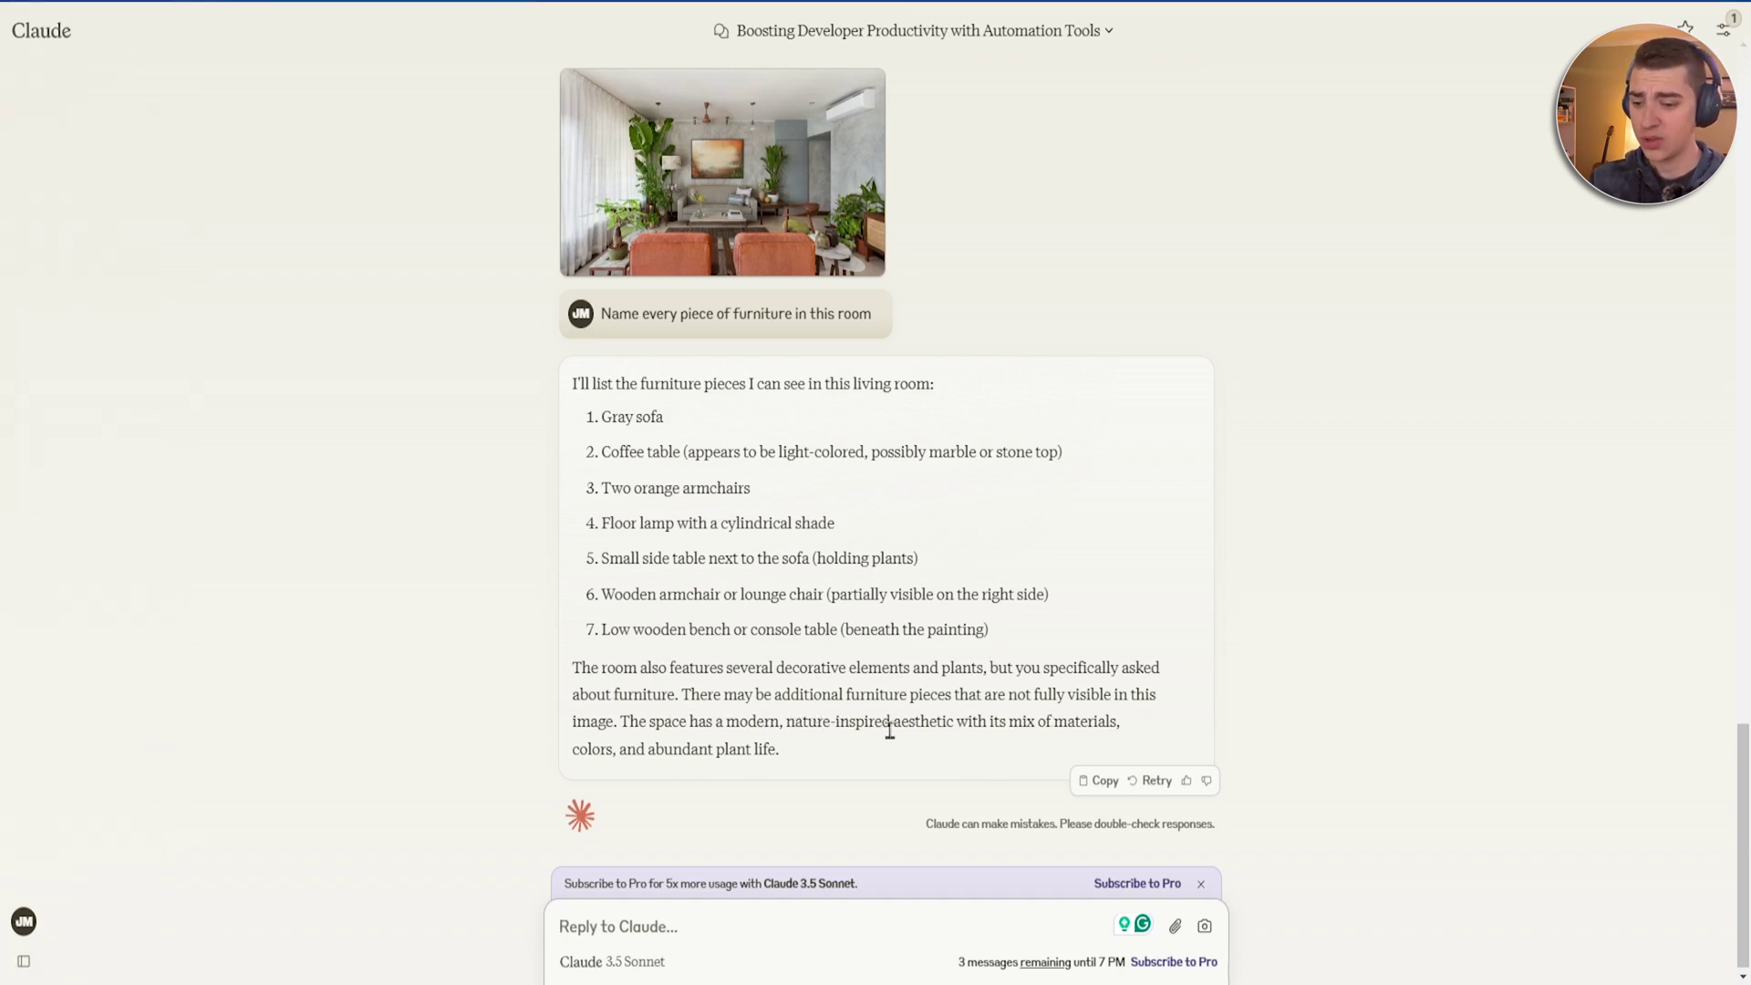
Scroll through Claude's reply listing the seven furniture pieces in the living room photo.
scroll(800, 616, up, 3)
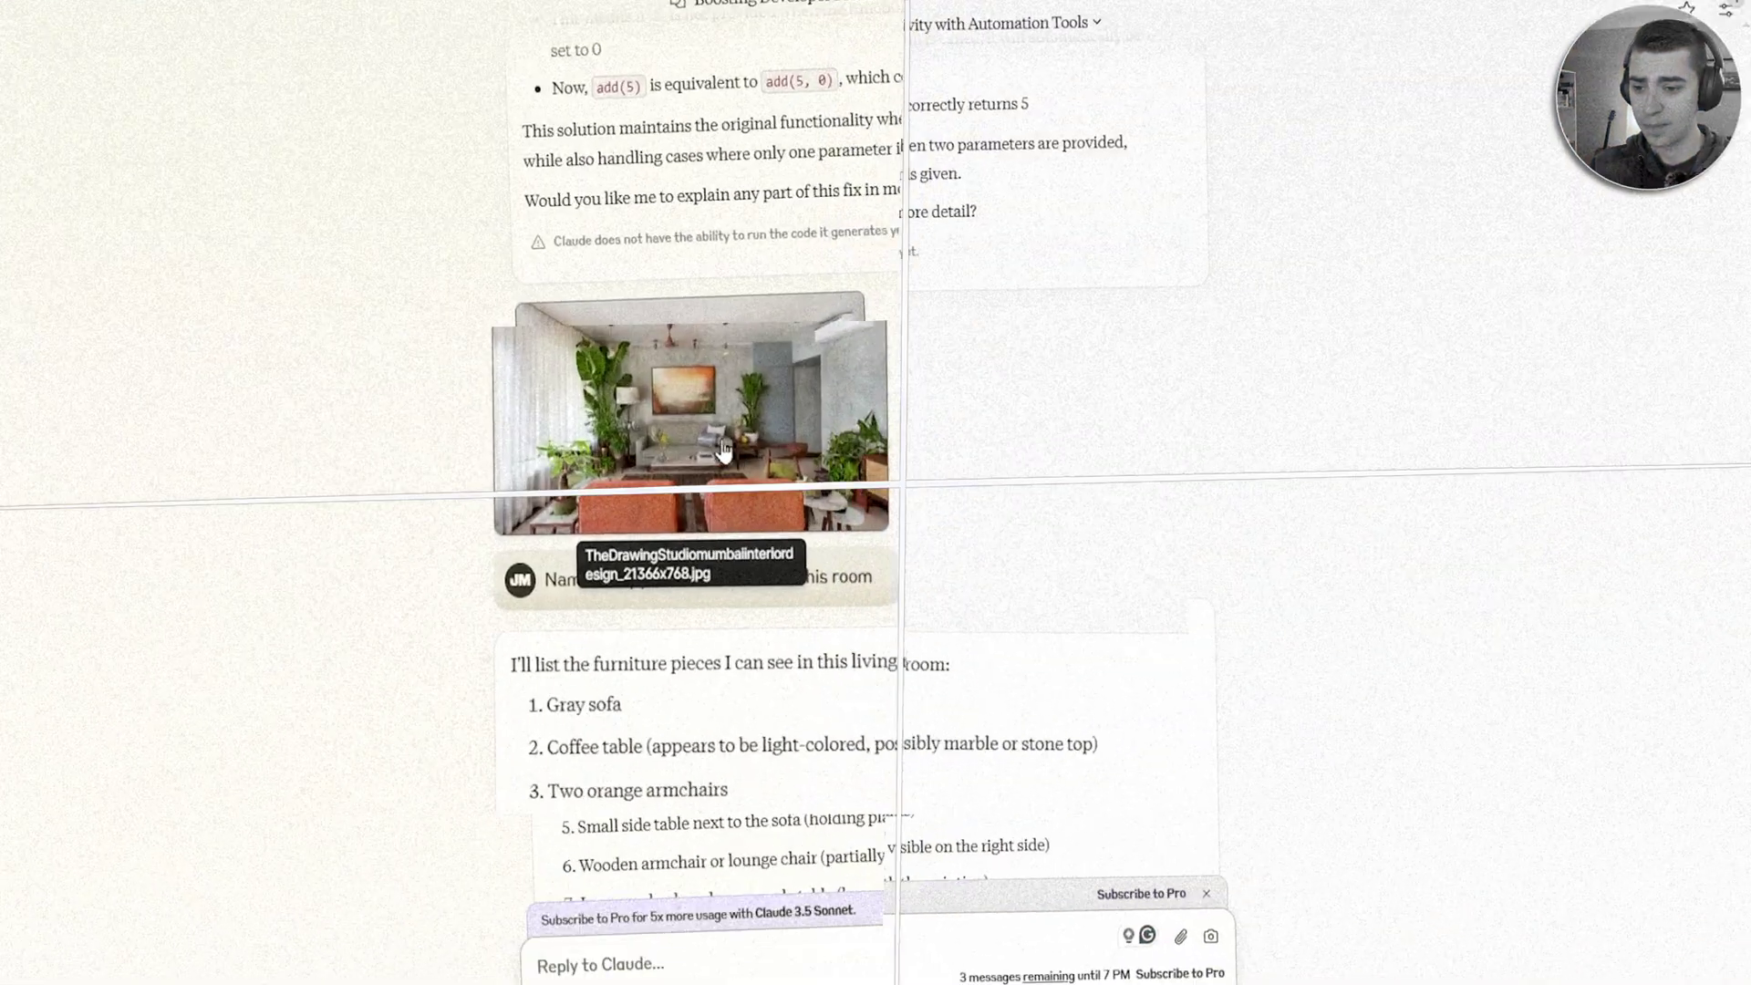